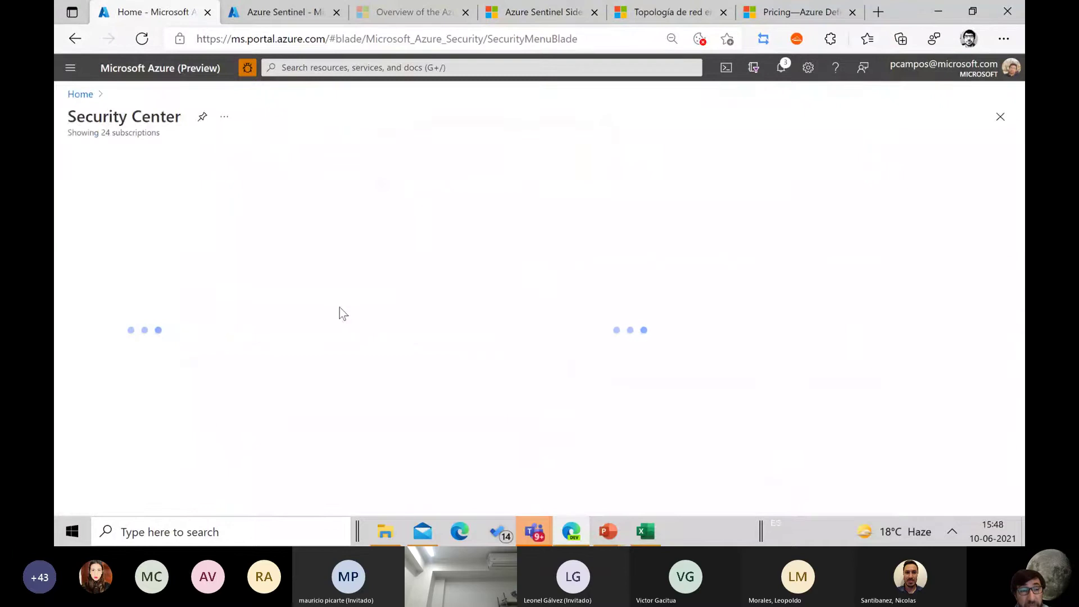
- Search the portal for "virtu" and open the Virtual machines service
click(342, 69)
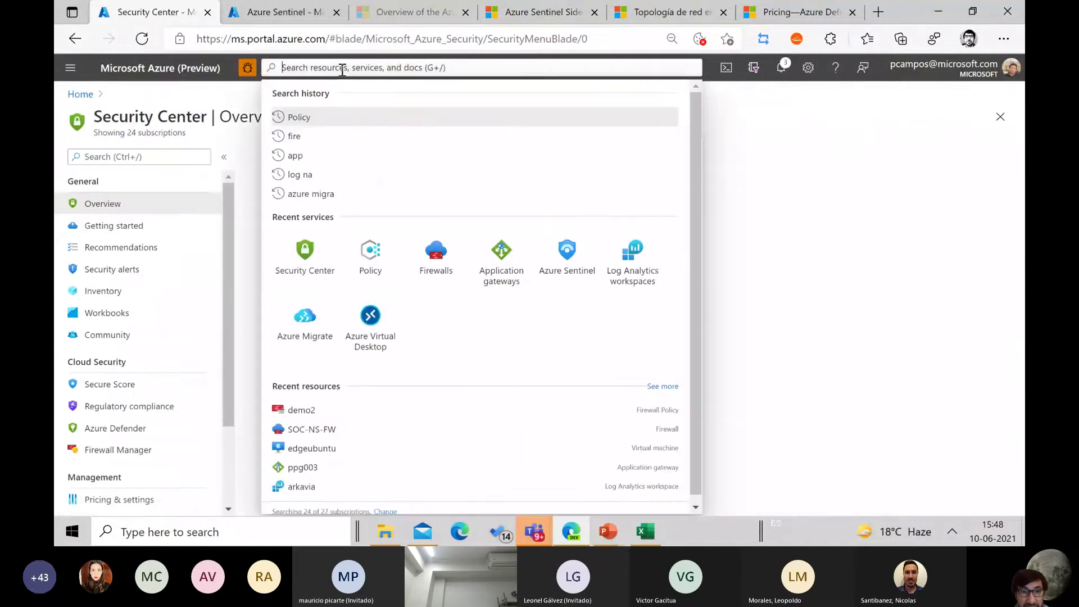
click(341, 69)
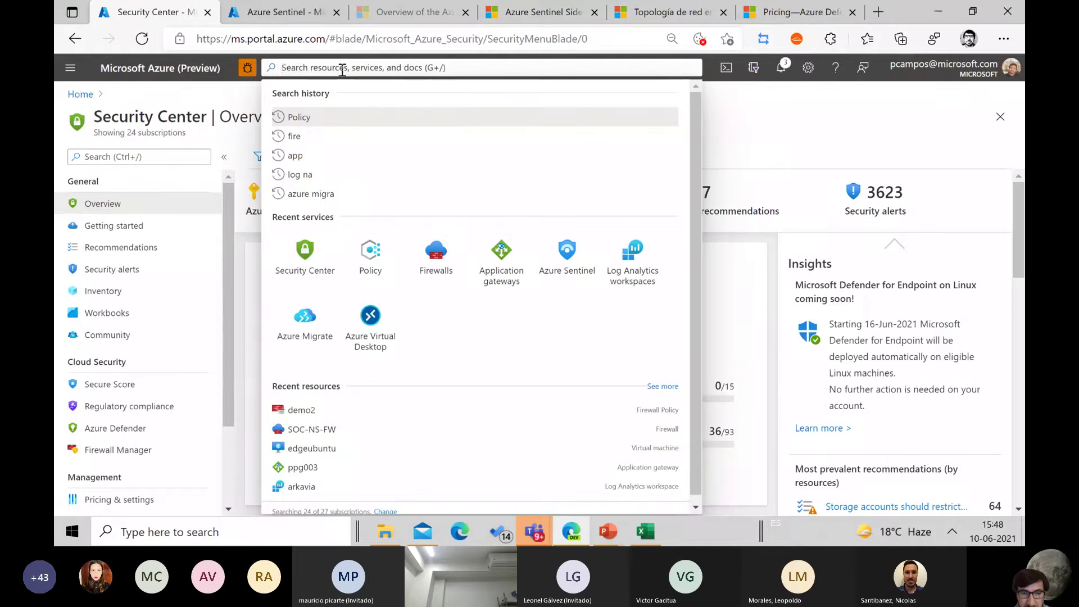
text(virtu)
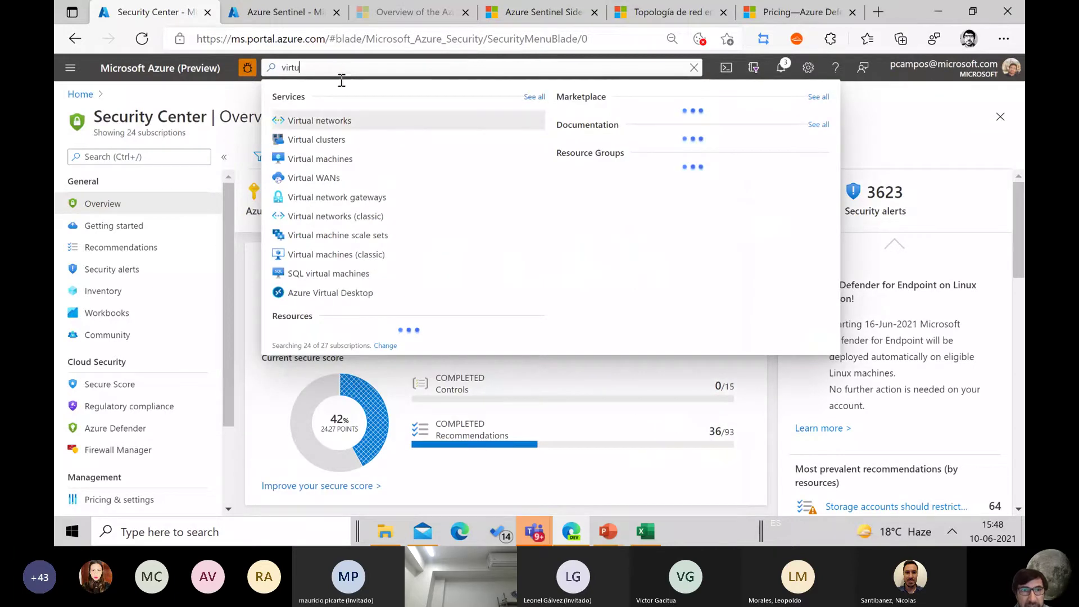
click(469, 158)
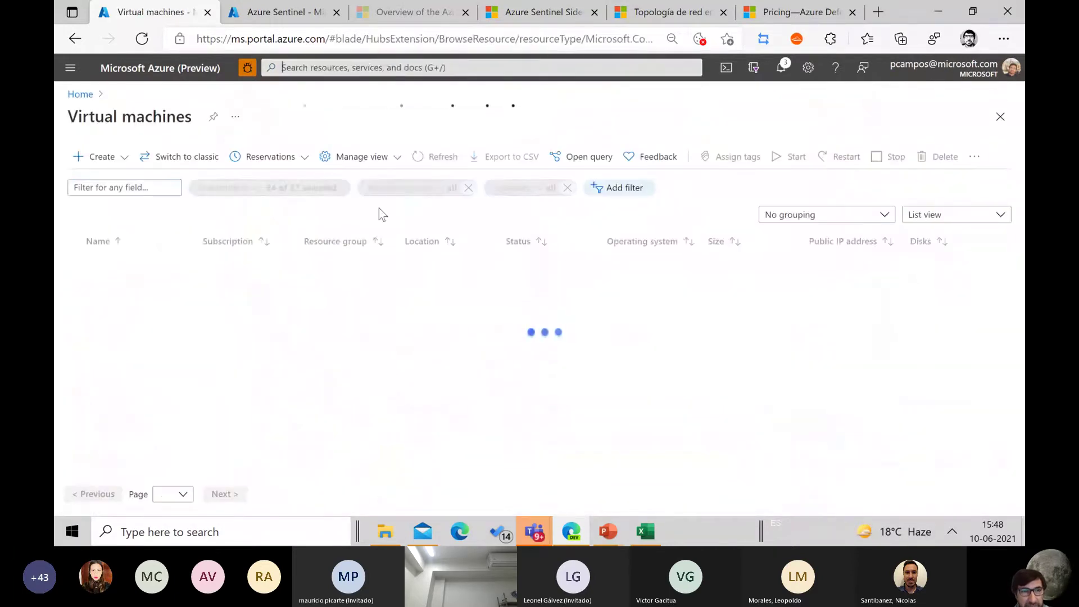
- Filter the virtual machines list to only the AZ subscription named after the account owner
click(245, 193)
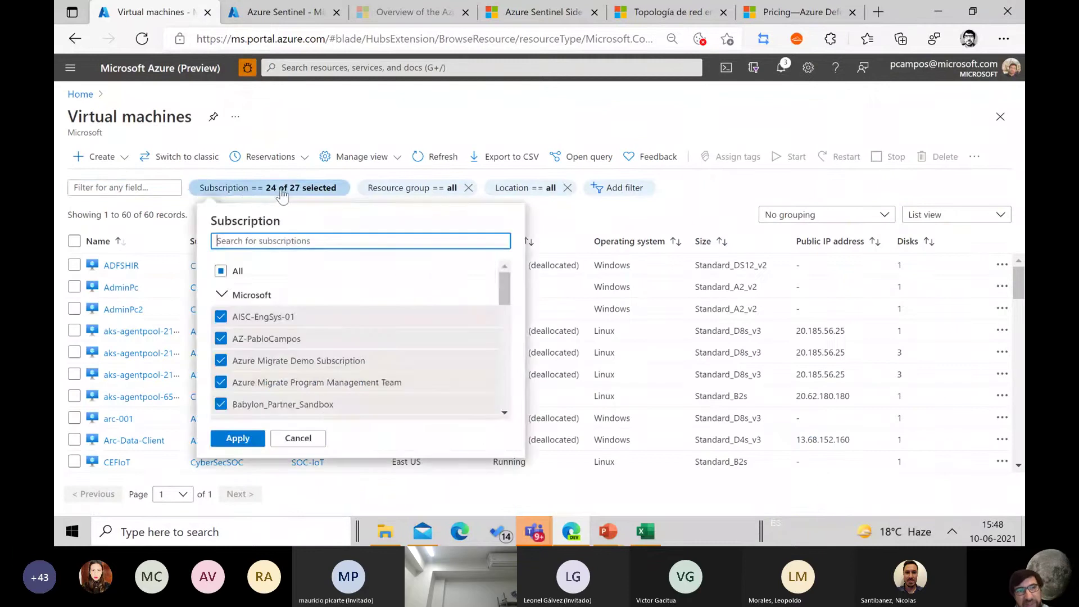
click(219, 275)
click(220, 271)
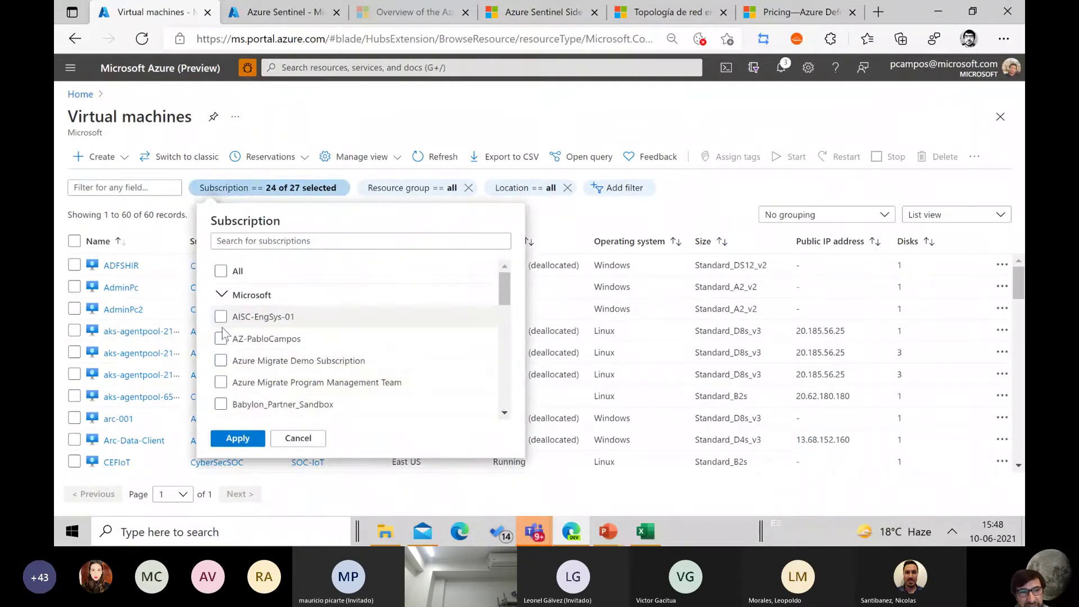
click(221, 338)
click(238, 438)
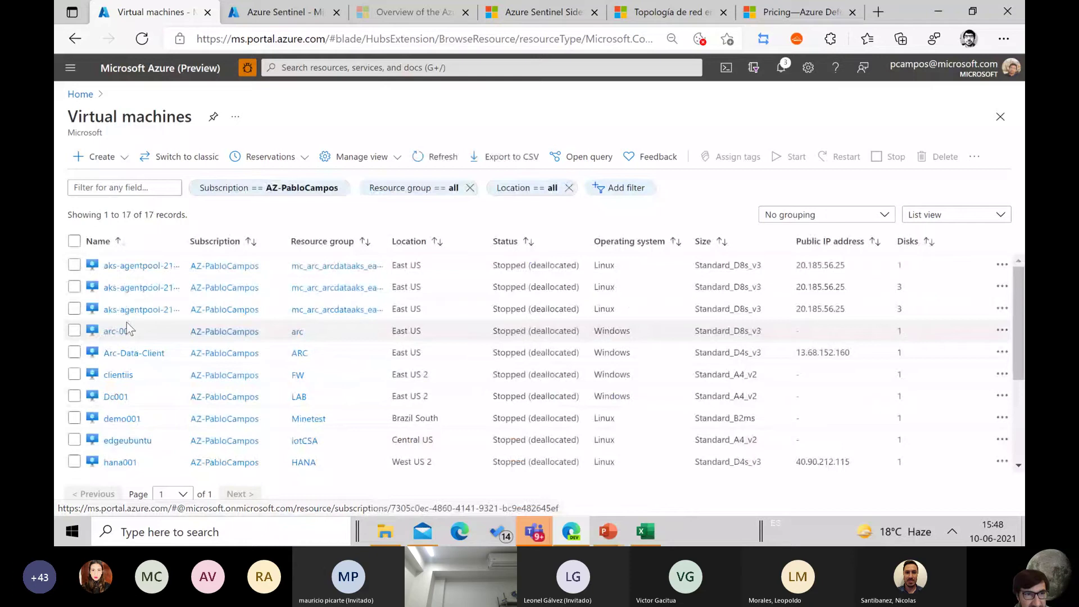
- Open the arc-001 virtual machine and start it
click(74, 330)
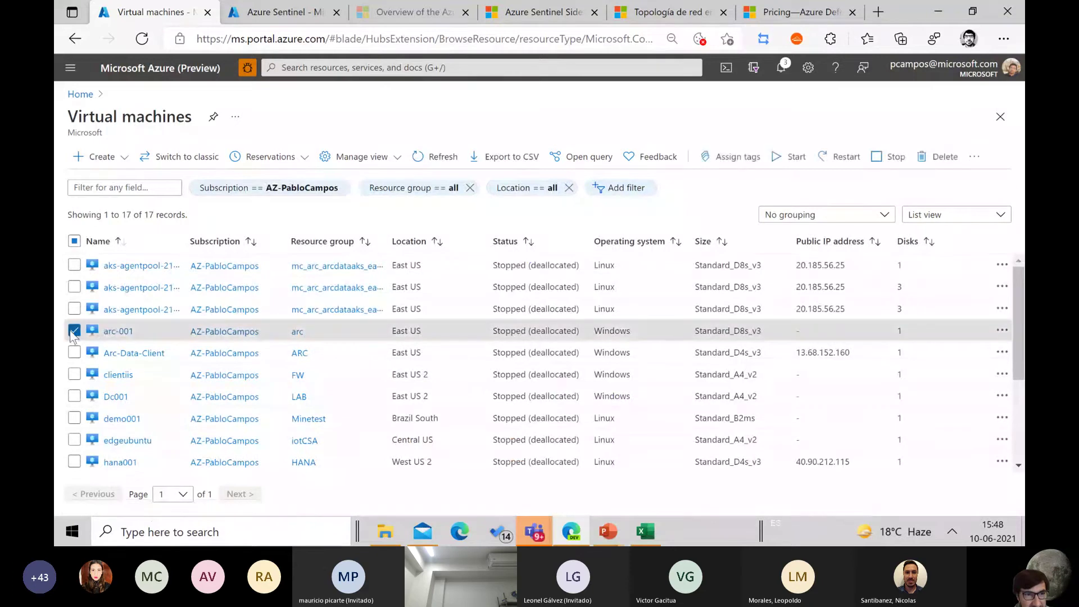
click(115, 333)
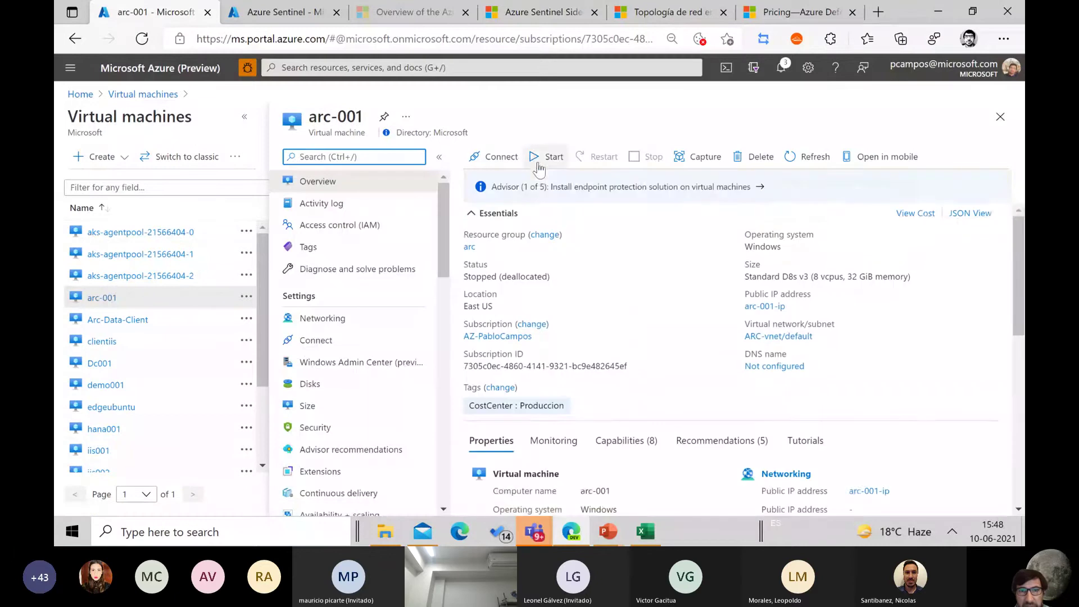
click(542, 159)
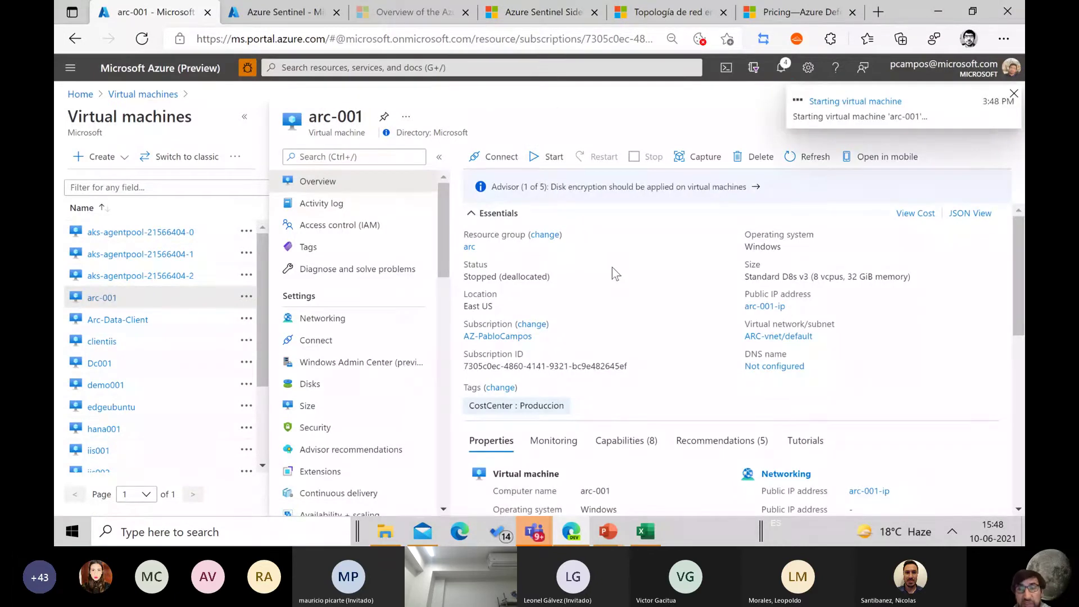
- Check the RDP connection page of arc-001 and refresh the machine's overview
click(498, 155)
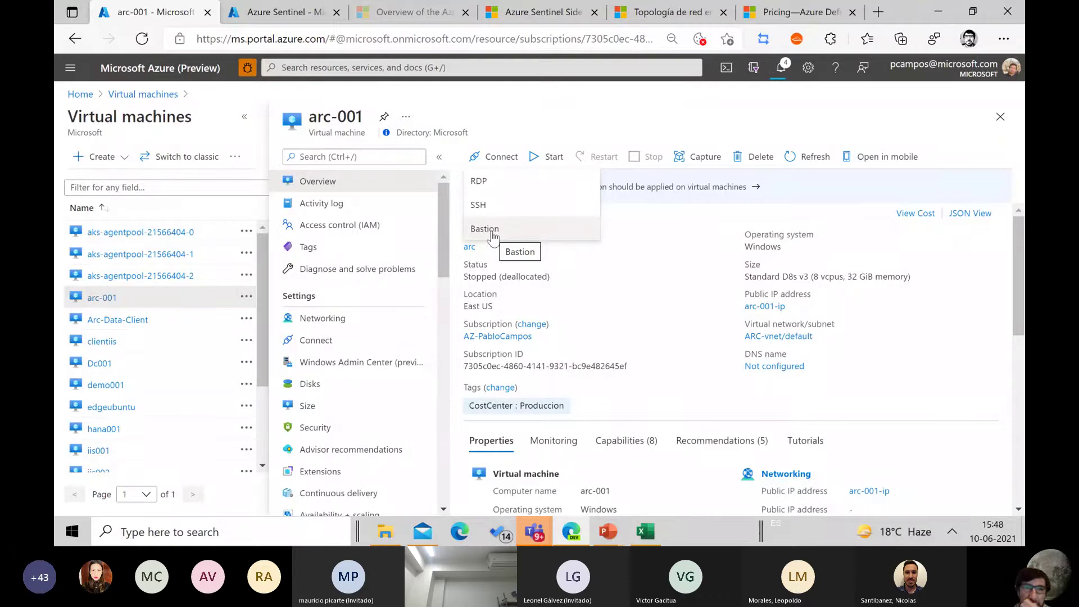
click(498, 181)
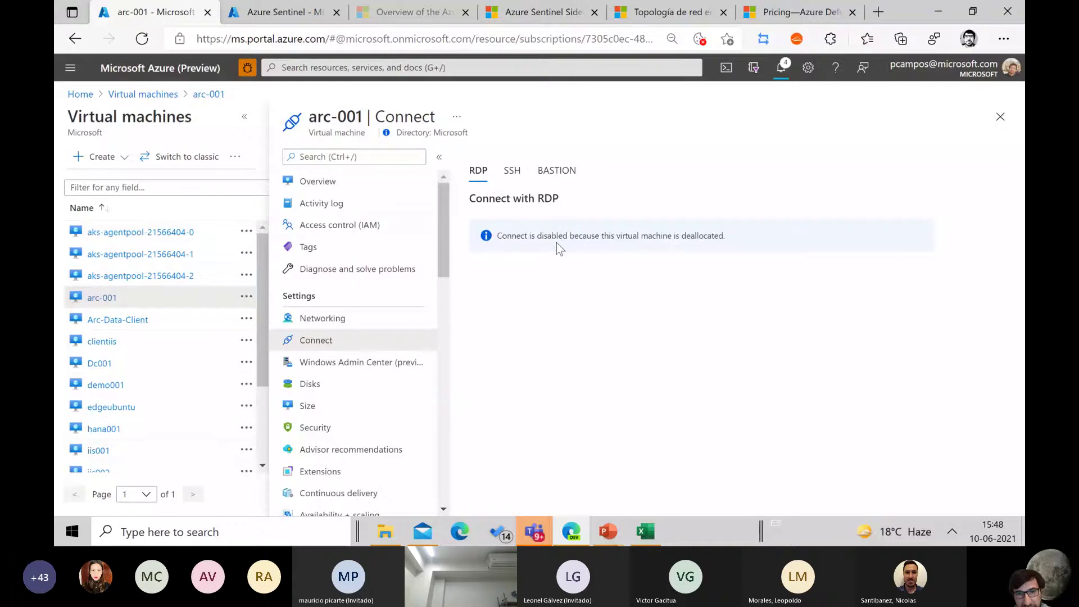
click(332, 181)
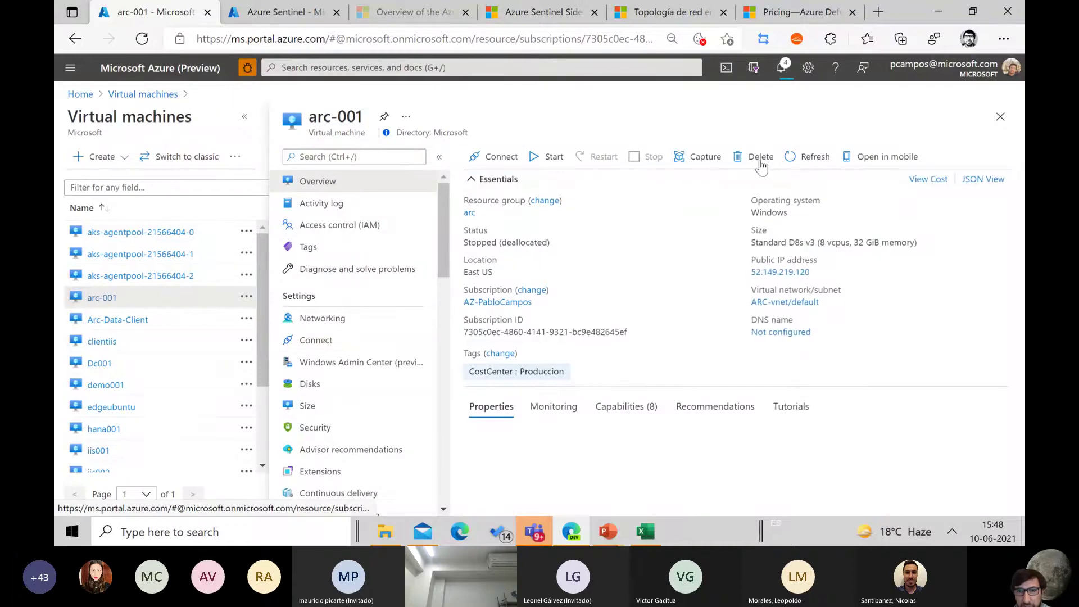
click(809, 160)
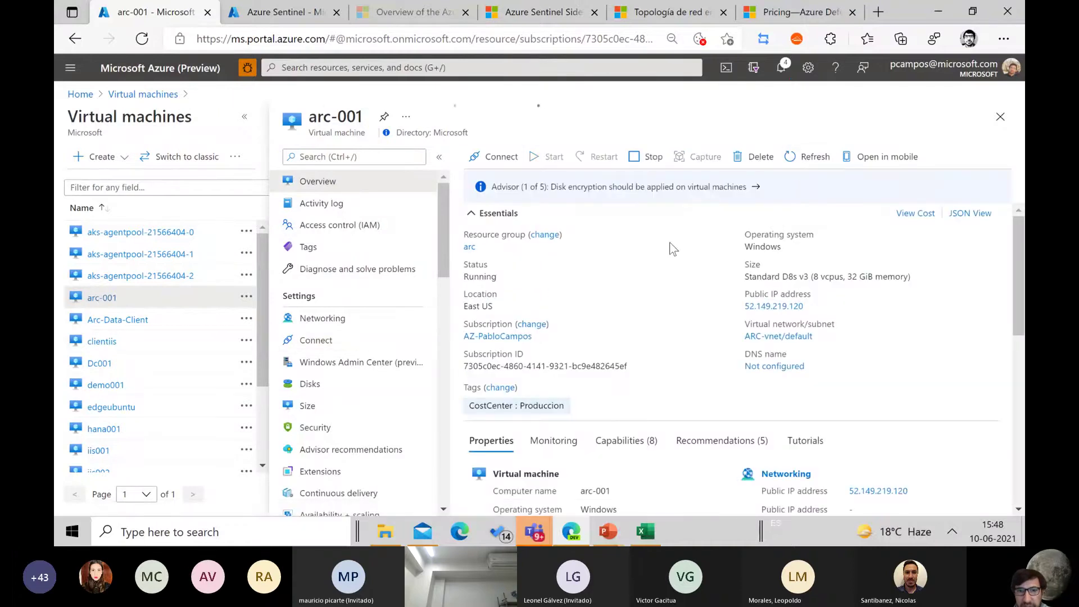
- Request just-in-time RDP access to arc-001 with My IP as the source IP
click(502, 160)
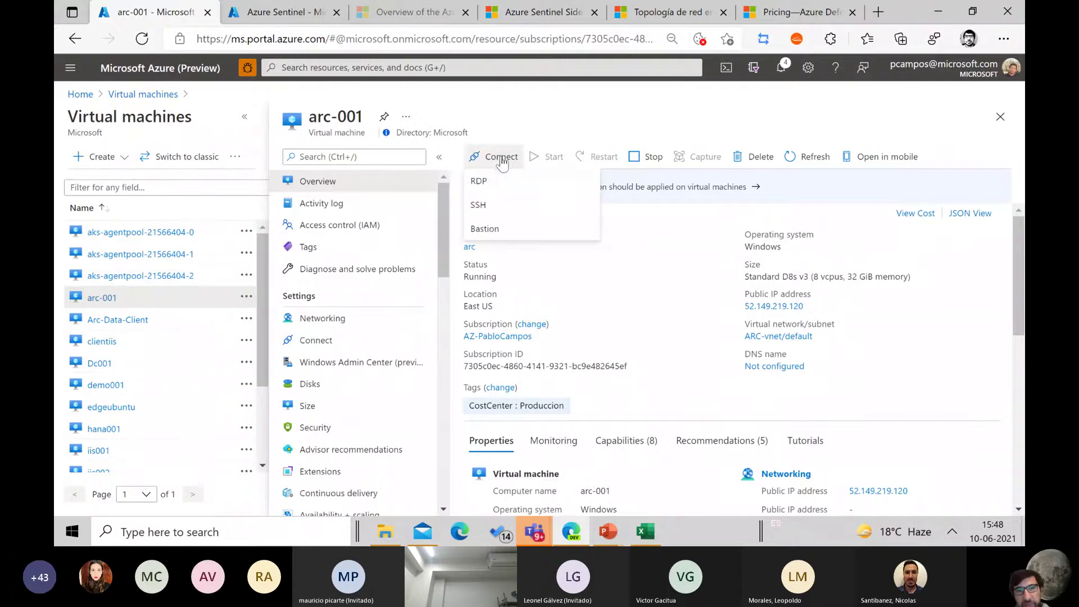
click(483, 181)
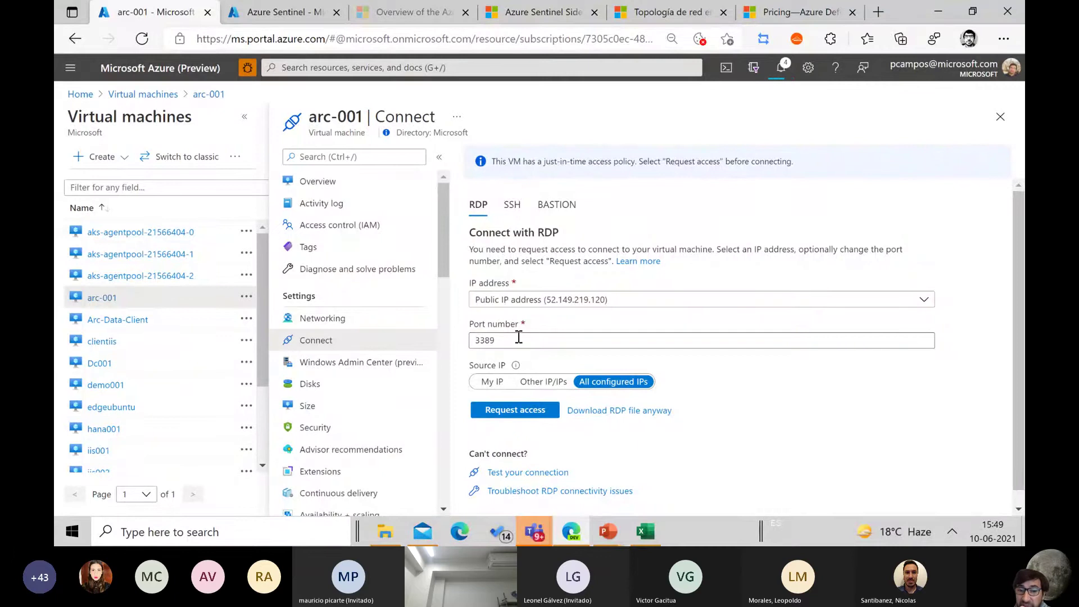
click(500, 384)
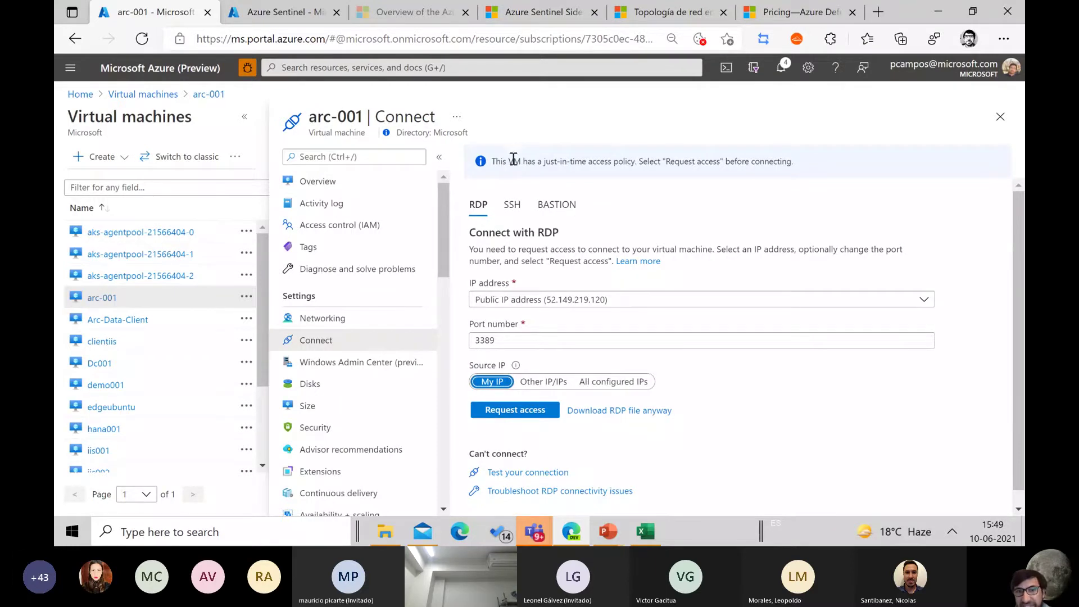
drag(494, 162, 709, 188)
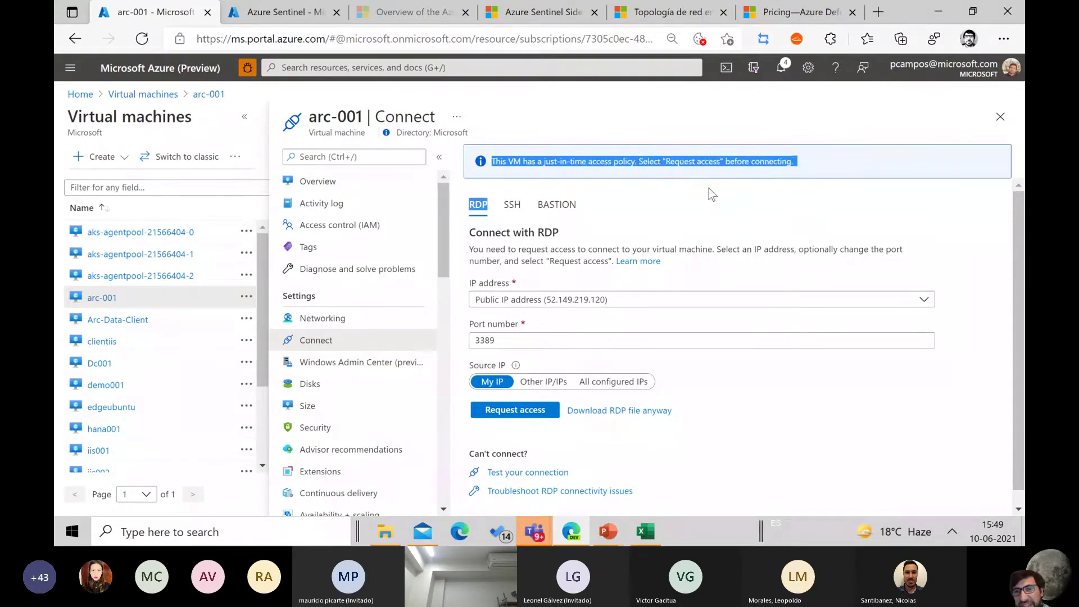
click(652, 199)
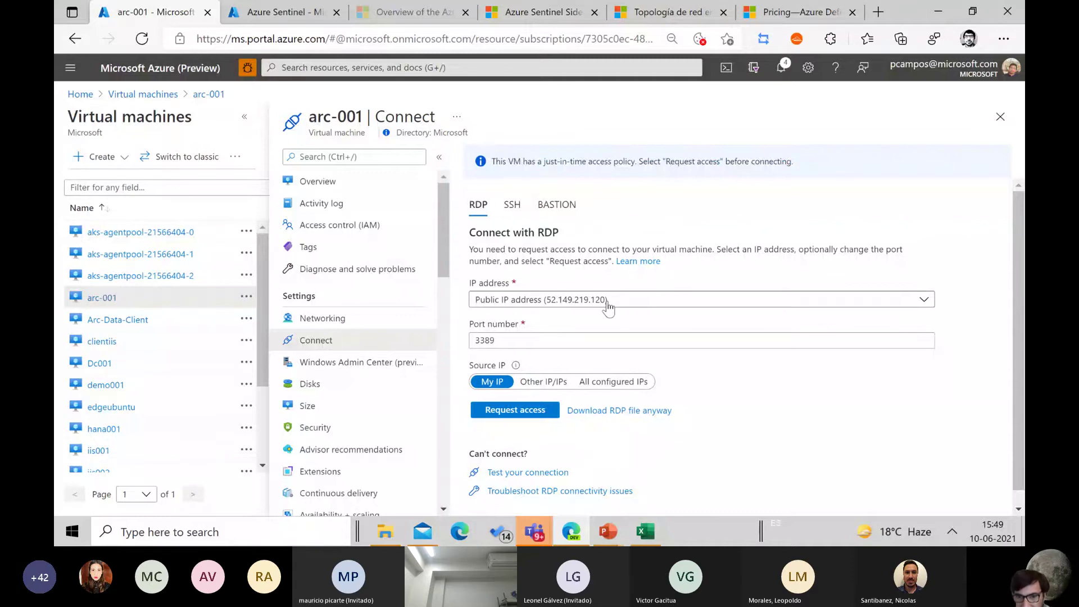
click(496, 413)
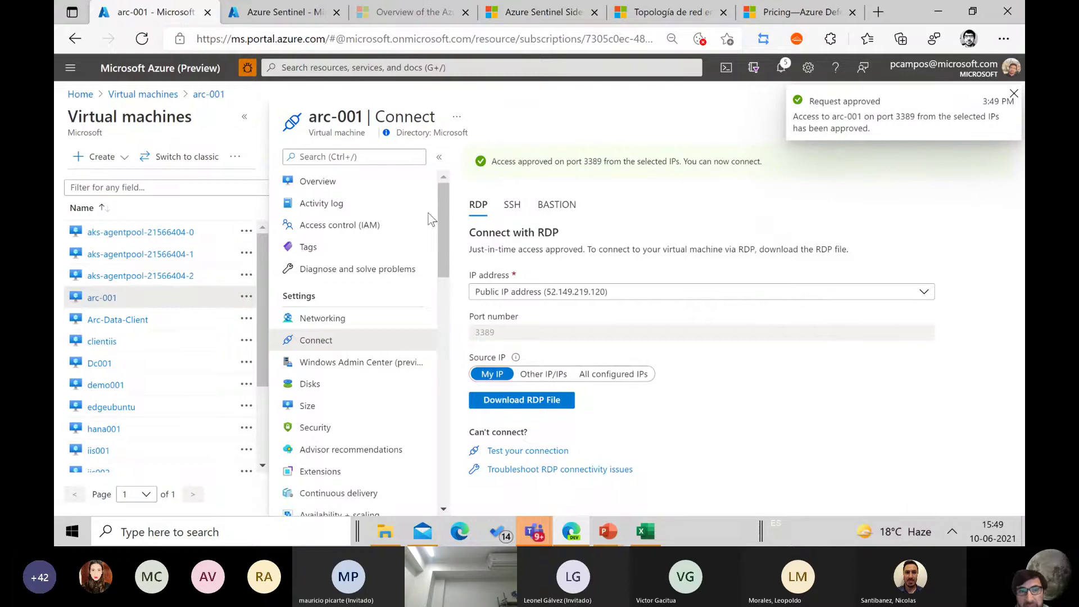
- Return to the overview of arc-001 and launch Remote Desktop Connection with the mstsc command
click(314, 181)
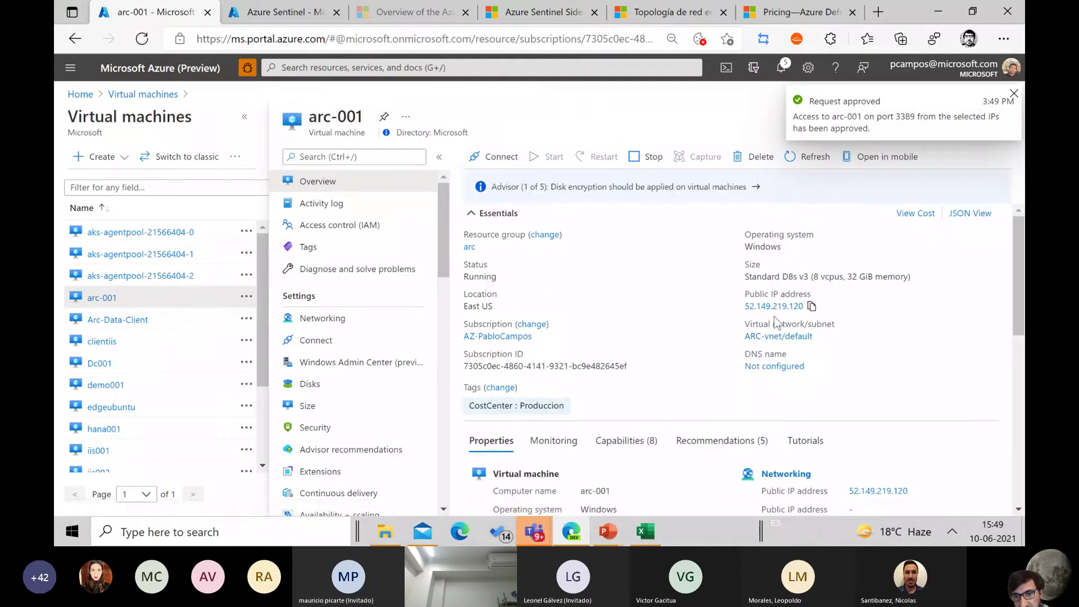
click(702, 528)
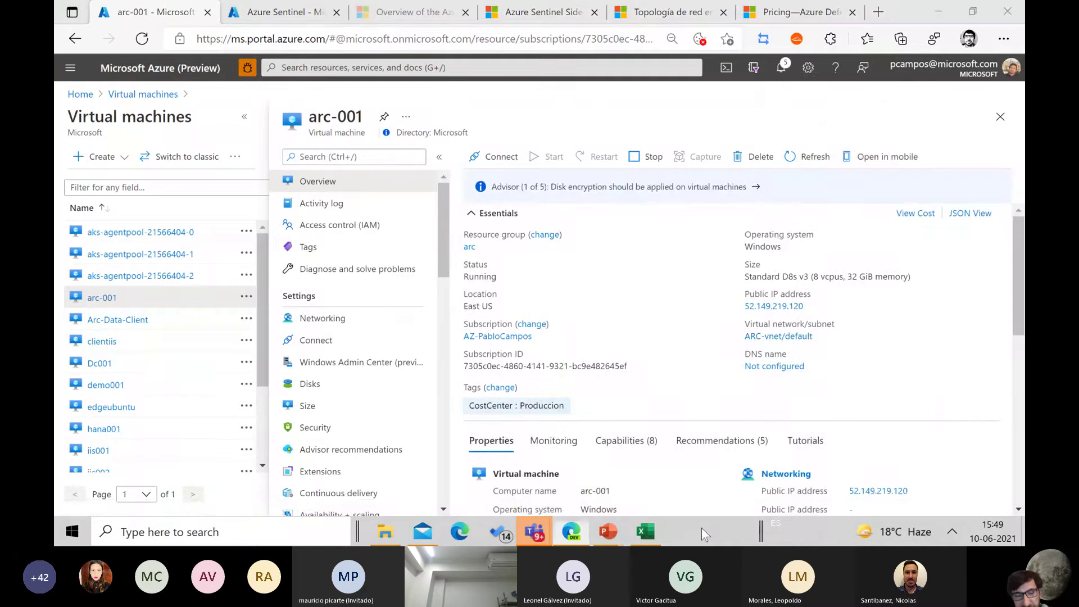
key(super+r)
text(m)
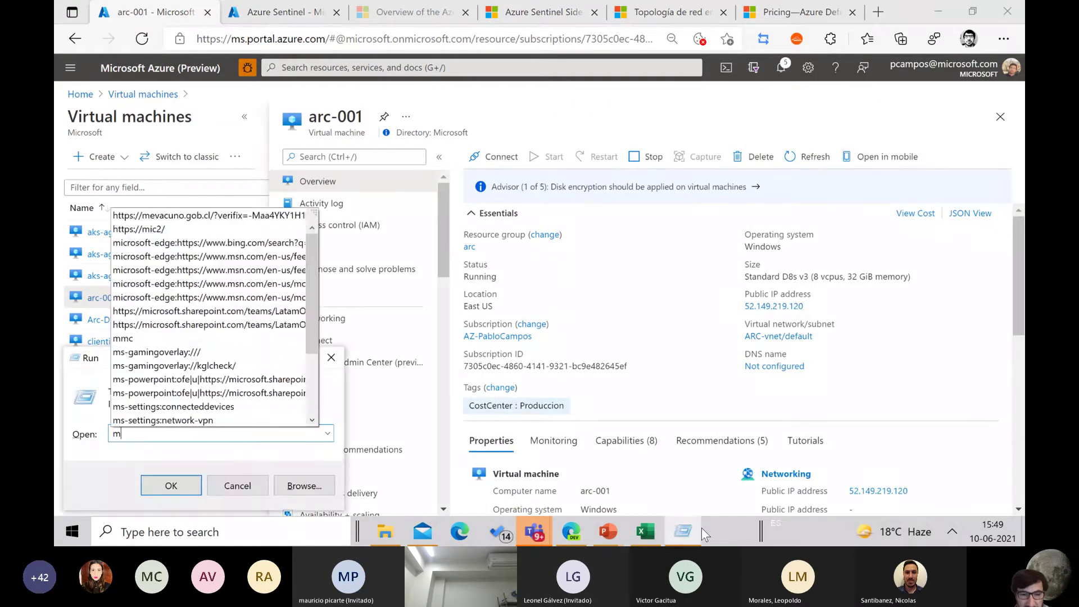
text(stsc)
key(Return)
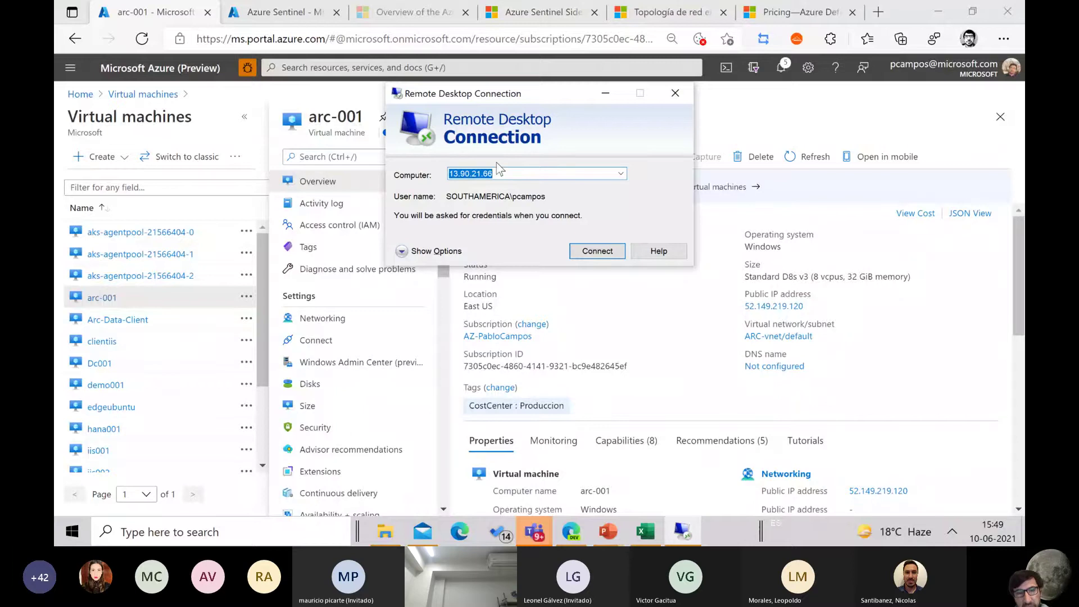
- Set the remote computer to 52.149.219.120 and try to connect, trusting the remote connection
text(52.149.219.120)
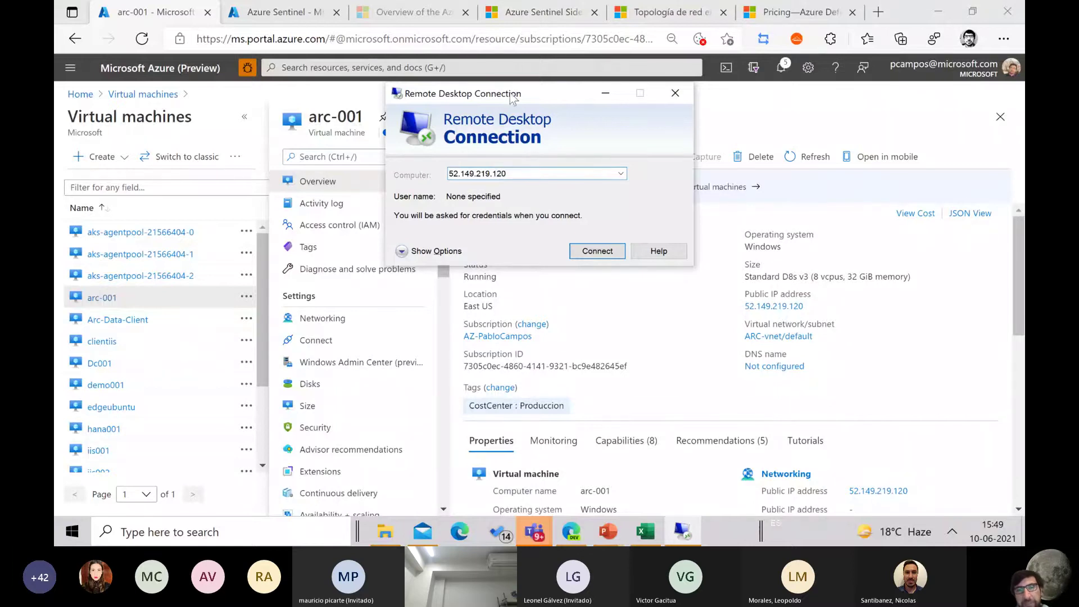
click(590, 254)
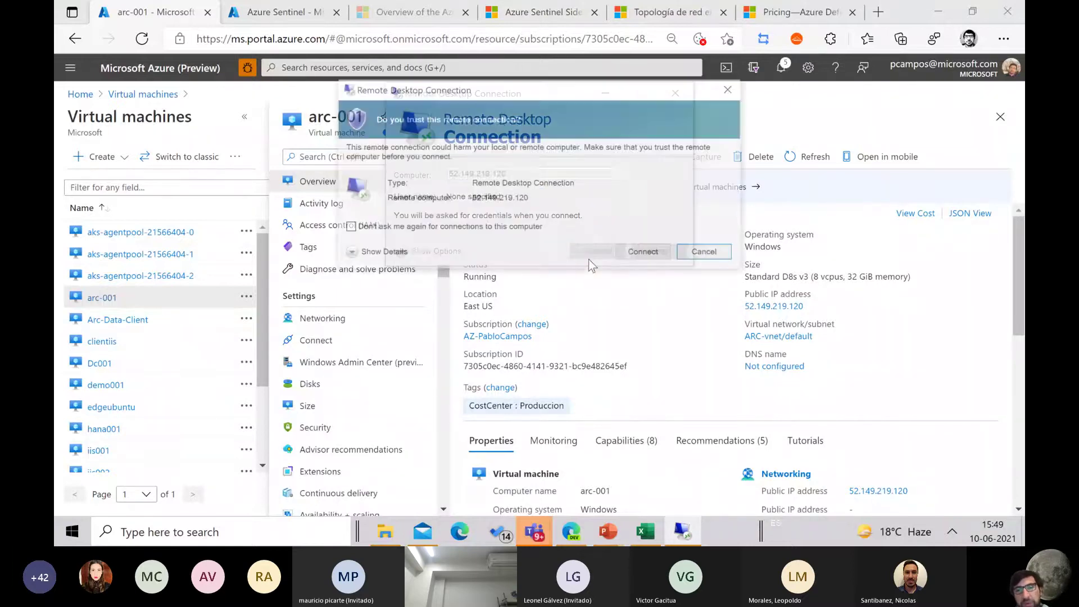
click(644, 254)
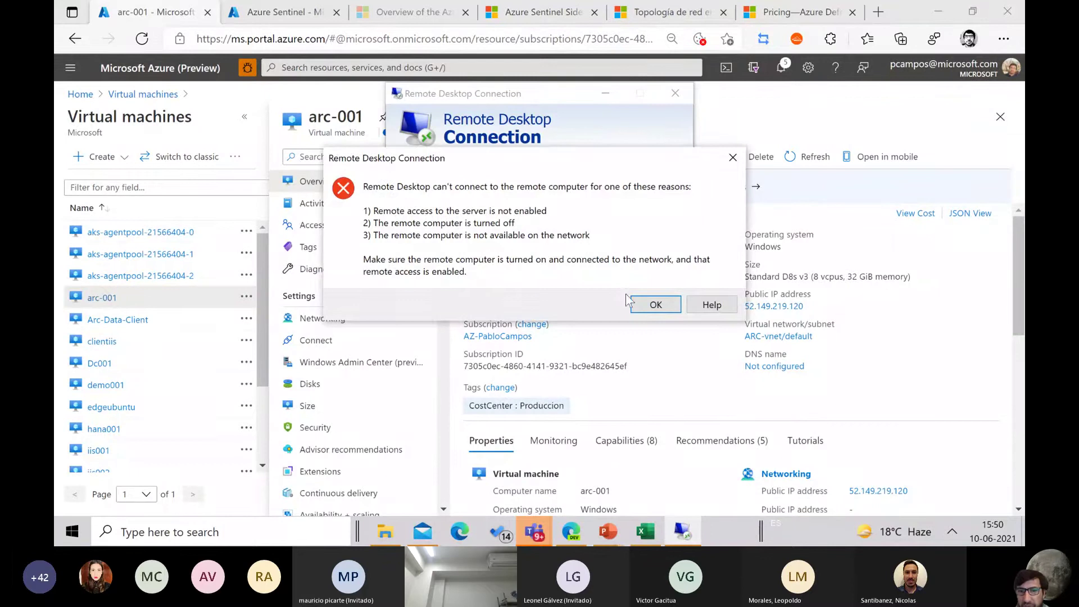
click(646, 305)
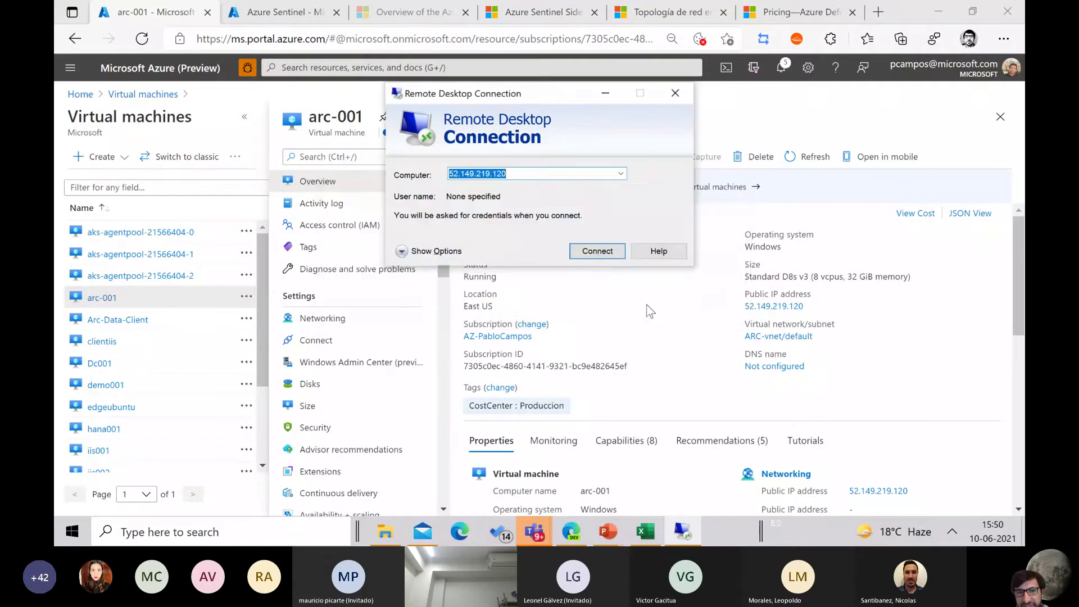
- Retry the remote desktop connection to 52.149.219.120
click(595, 251)
click(640, 254)
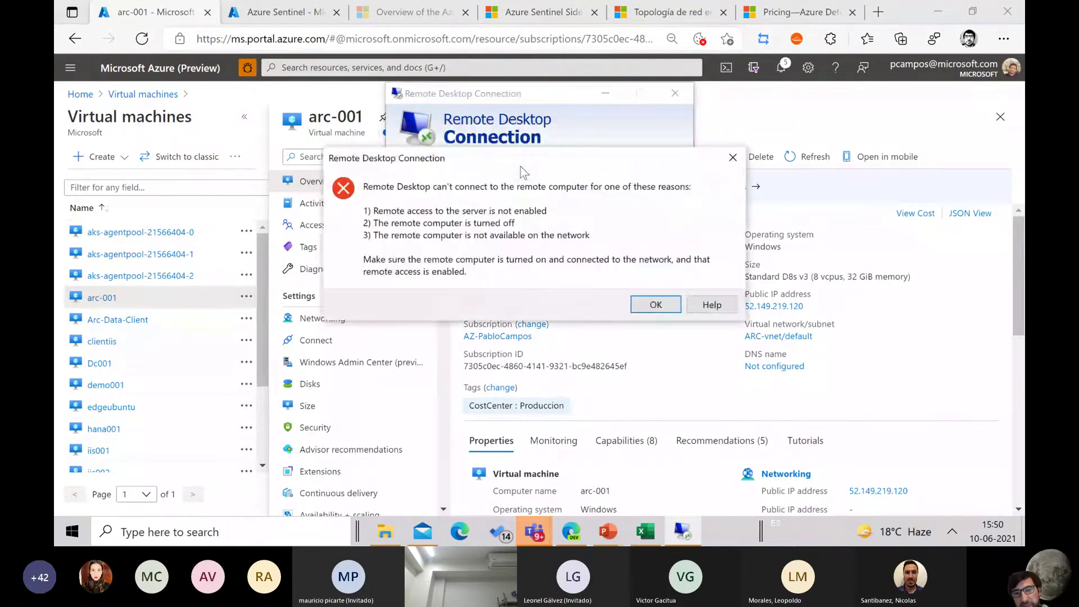
click(651, 304)
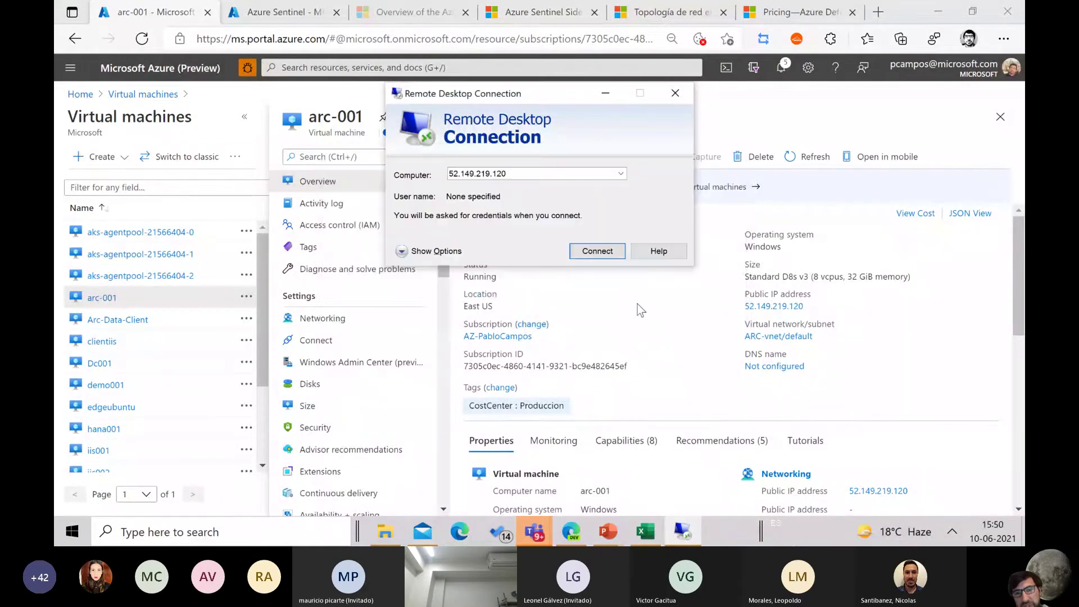
- Connect to 52.149.219.120 again and sign in with the existing domain account, entering the account password instead of the PIN
click(594, 252)
click(632, 255)
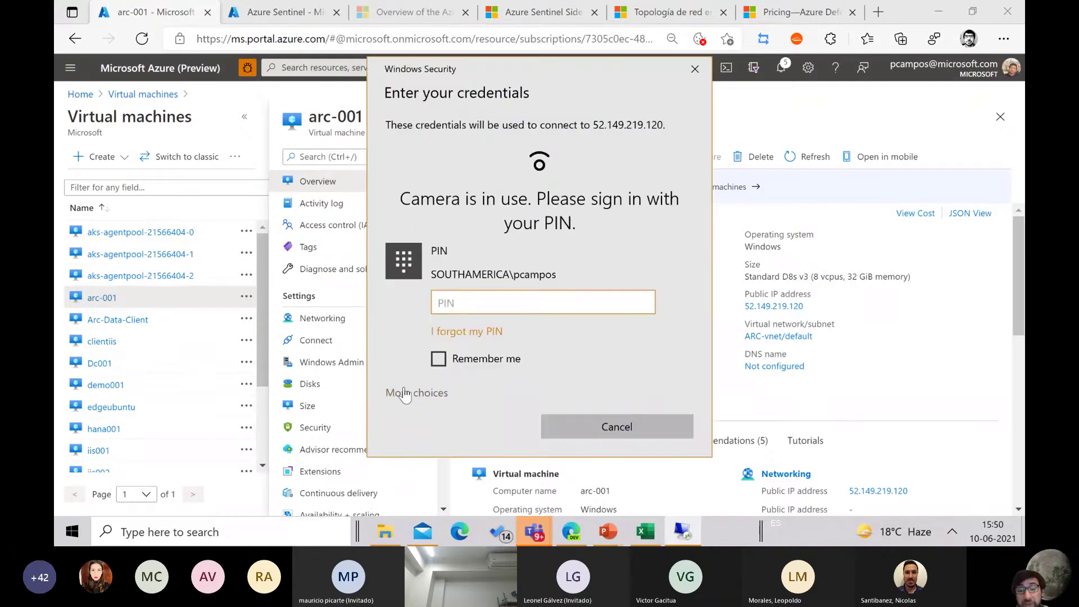
click(404, 393)
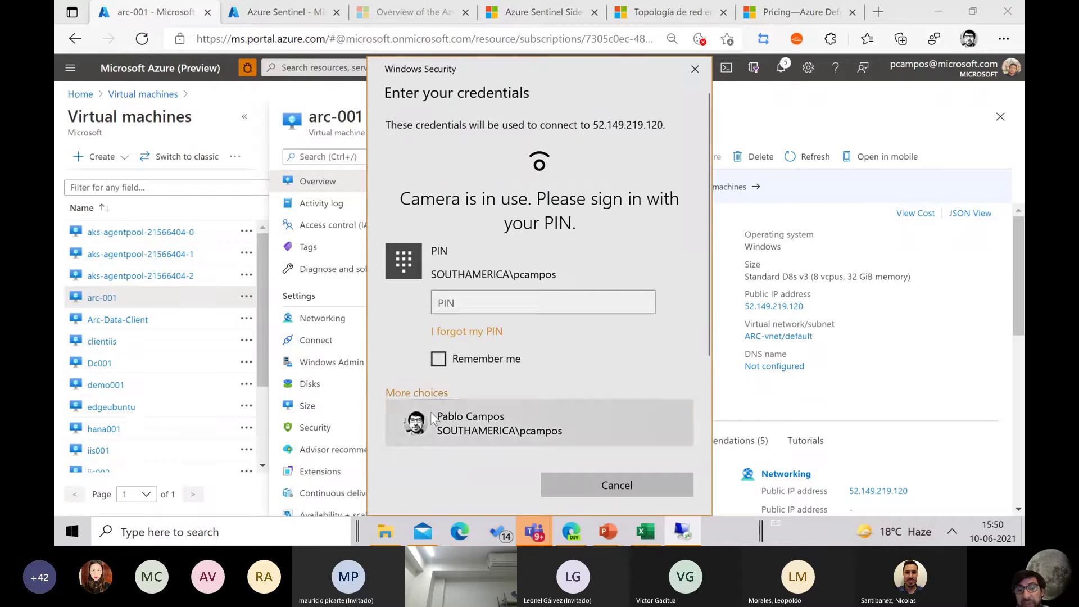
click(446, 427)
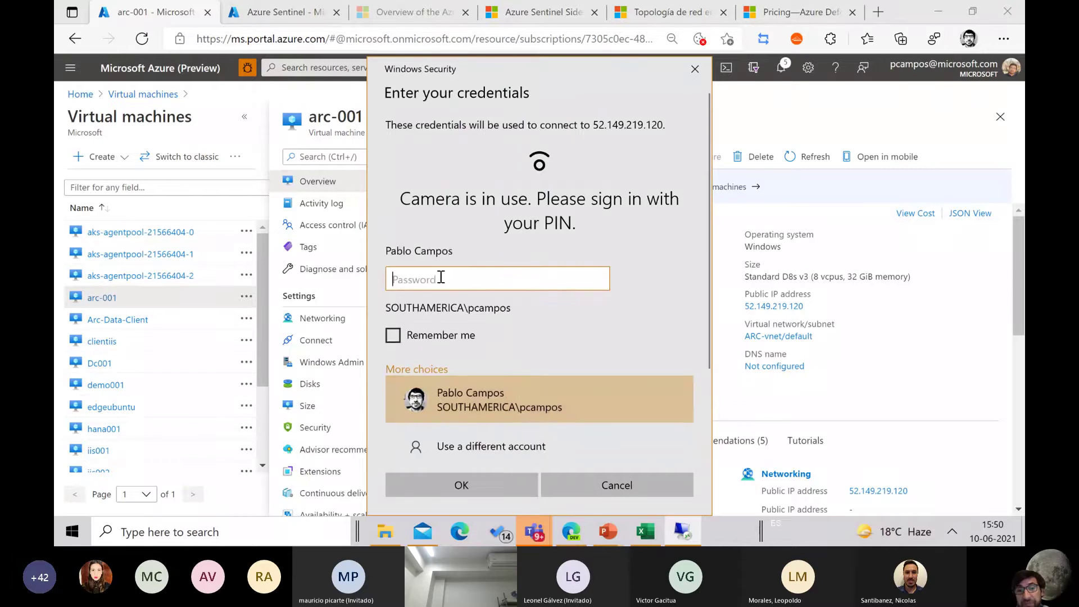
text(••••••)
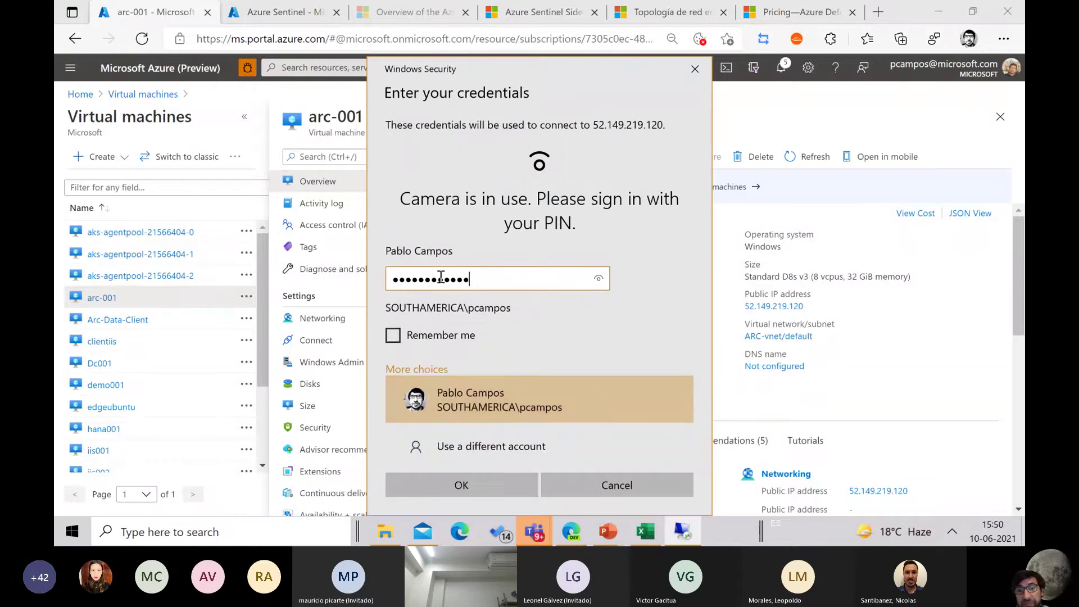
key(Return)
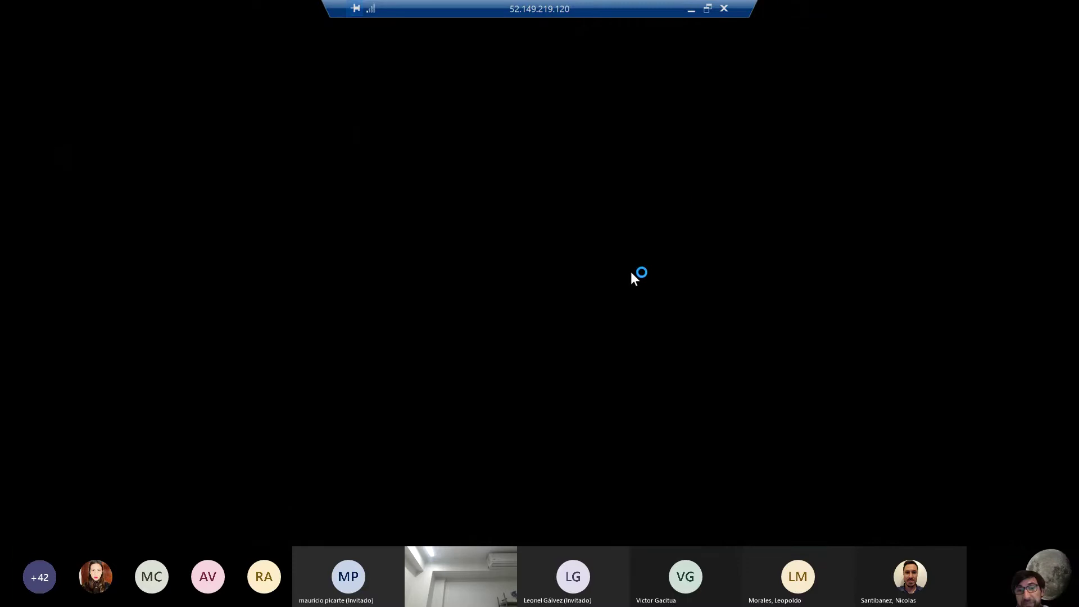
- Minimize the remote session and examine arc-001's inbound port rules, focusing on the port and source of the priority 100 rule
click(692, 10)
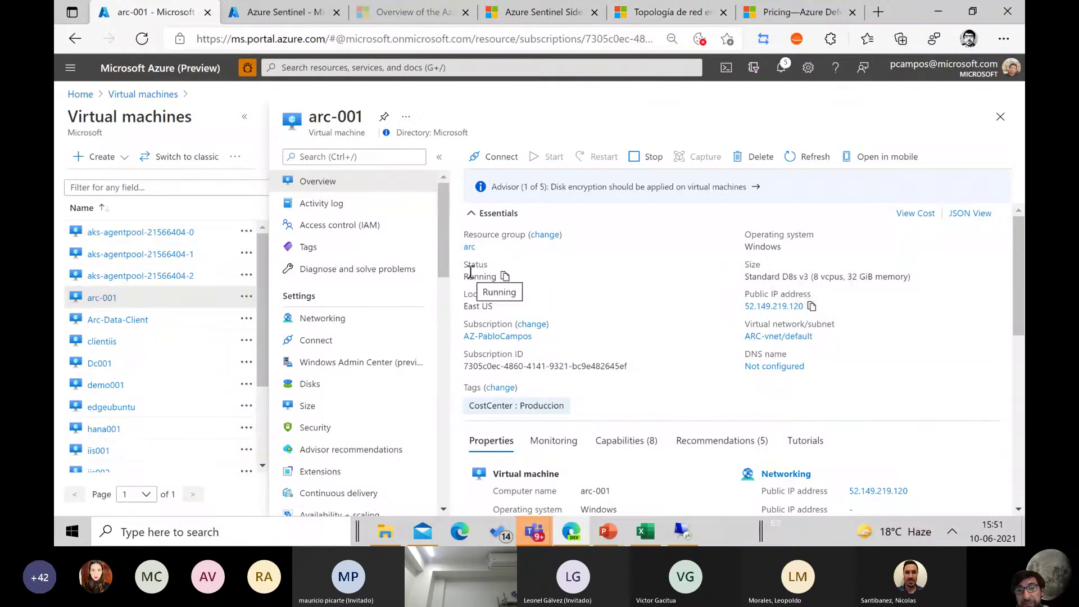
click(340, 318)
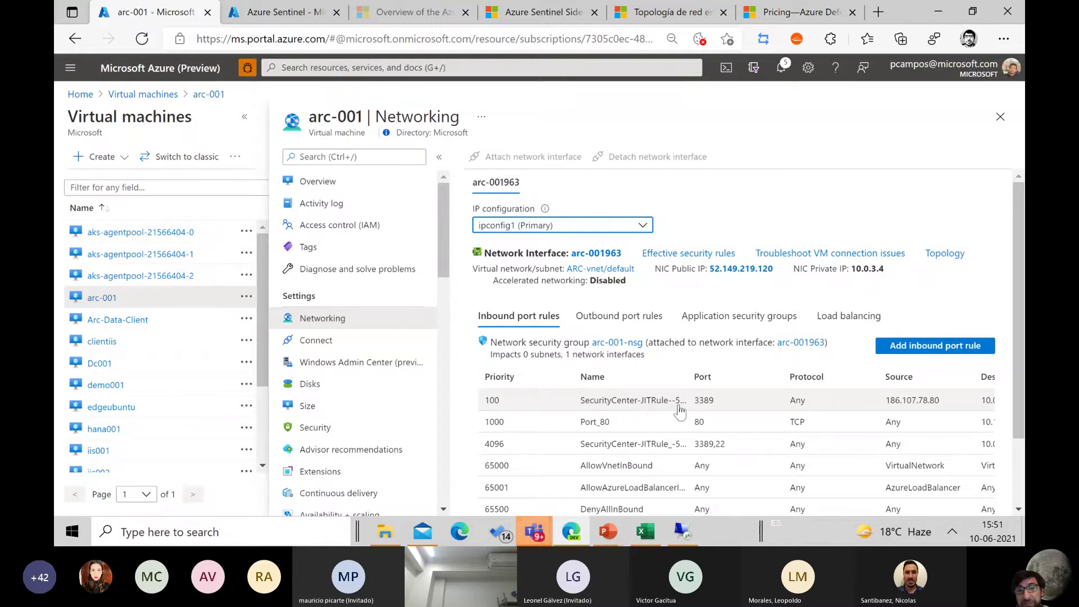
drag(713, 402, 694, 404)
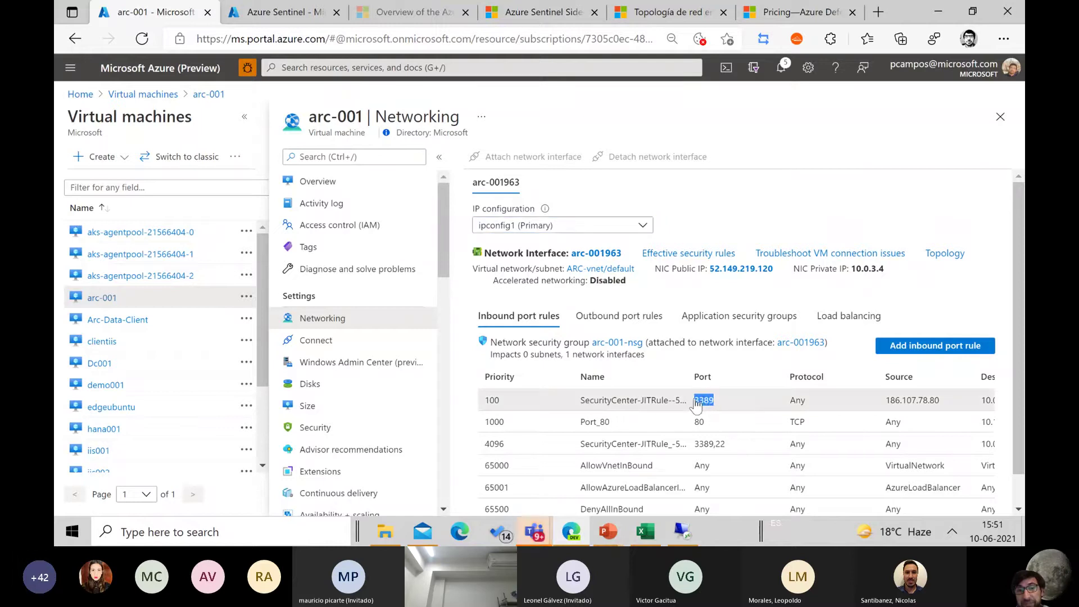
drag(945, 404, 887, 408)
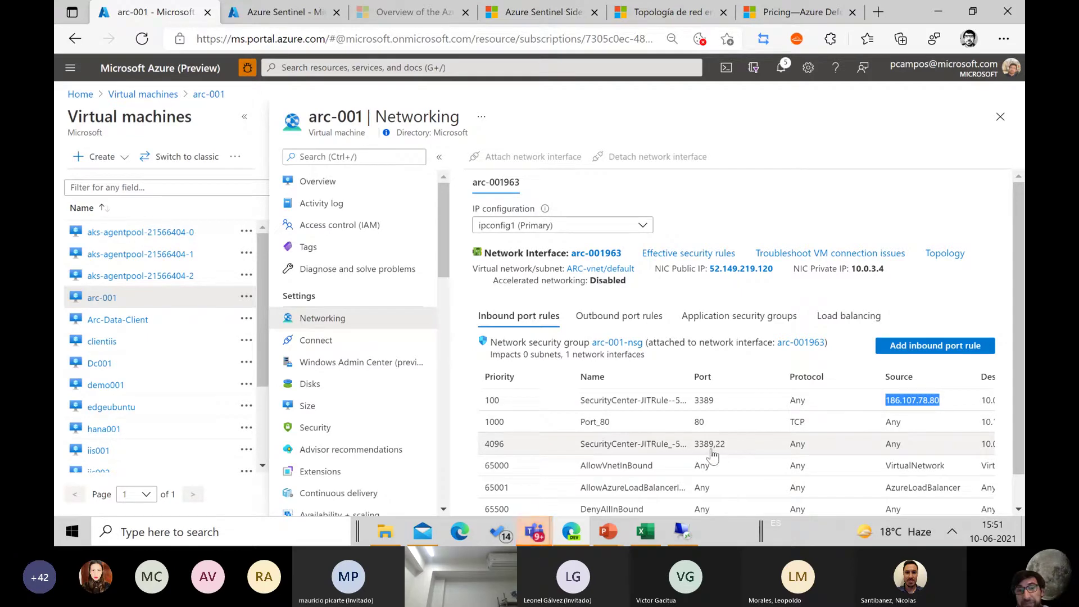
- Check the actions of the inbound port rules, briefly opening the details of the priority 4096 just-in-time rule
scroll(1022, 491, down, 1)
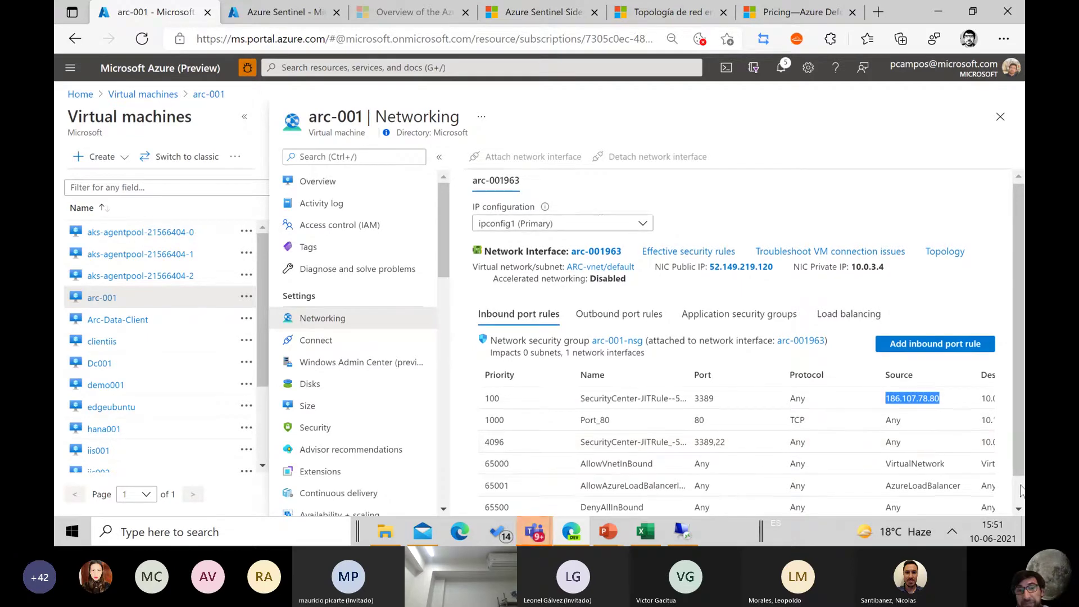
scroll(1022, 491, down, 1)
drag(837, 491, 972, 492)
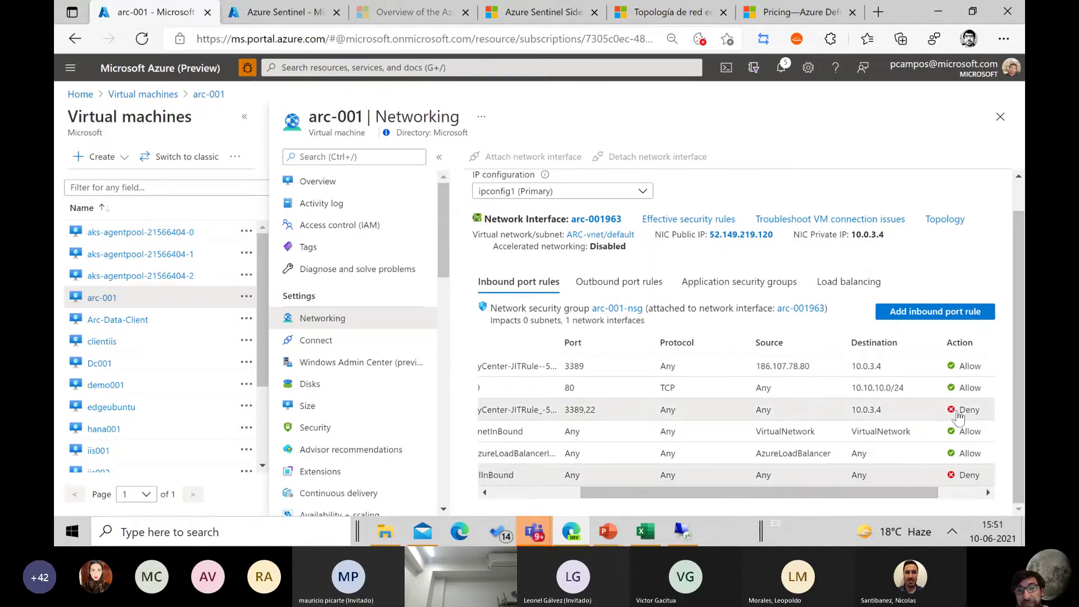
click(957, 414)
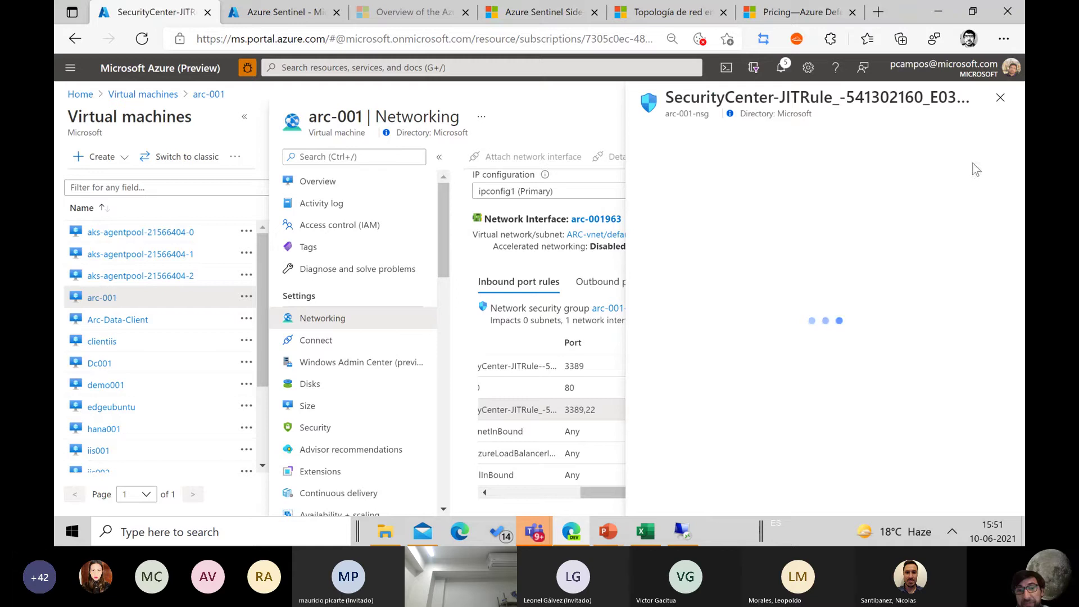
click(1000, 98)
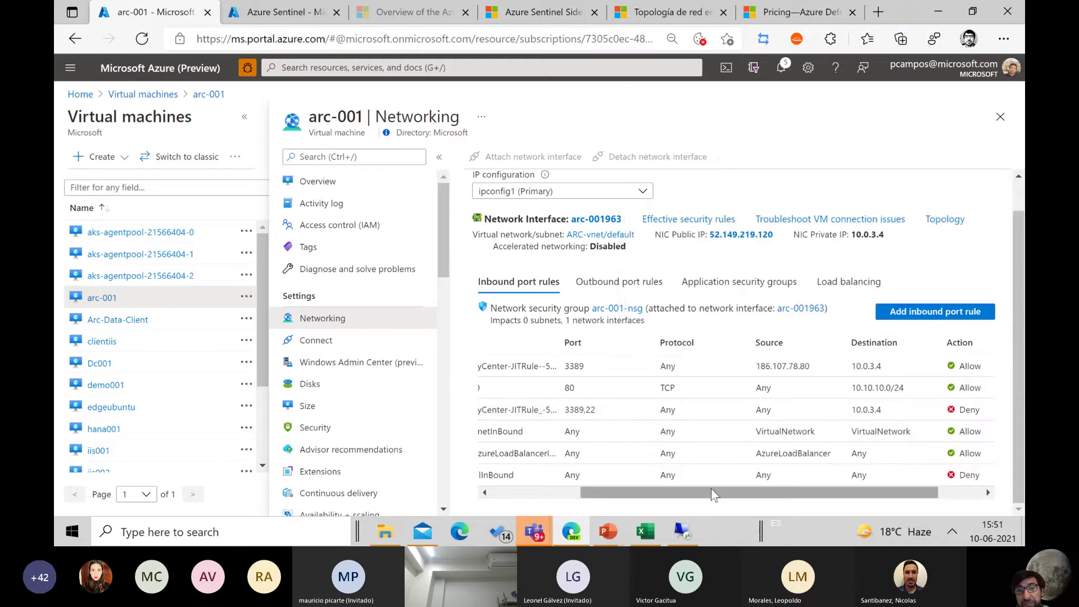
drag(711, 493, 564, 493)
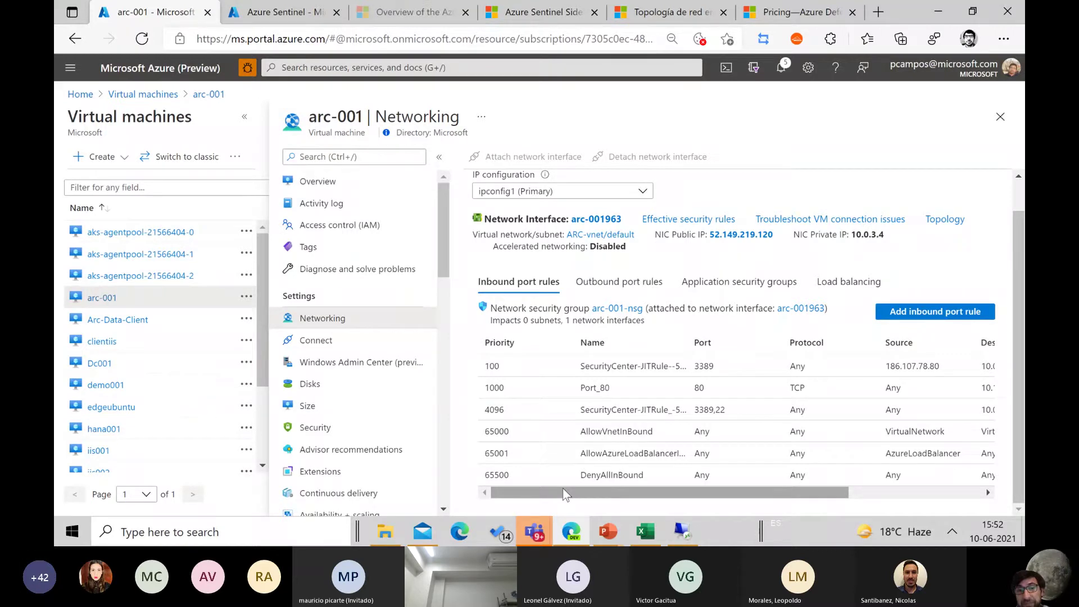
- Go to Azure Defender in Security Center and open Just-in-time VM access
click(82, 95)
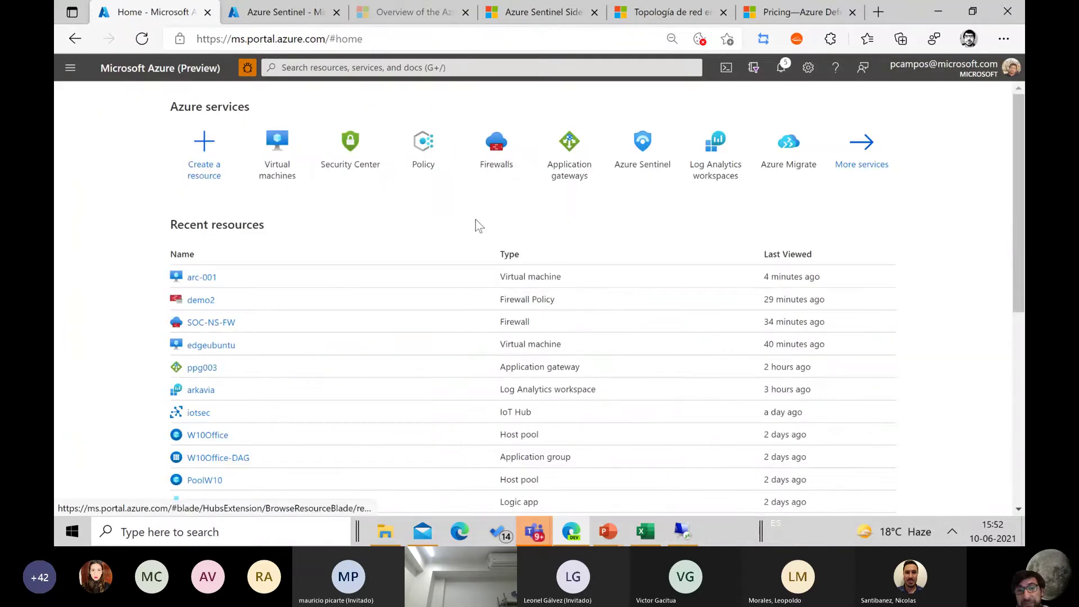
click(366, 157)
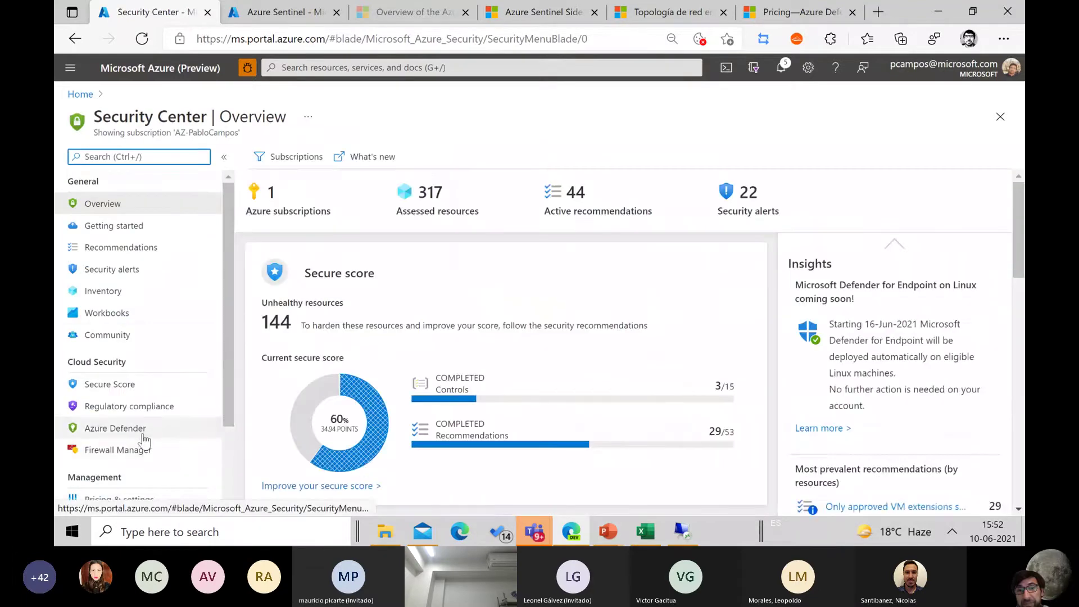
click(115, 428)
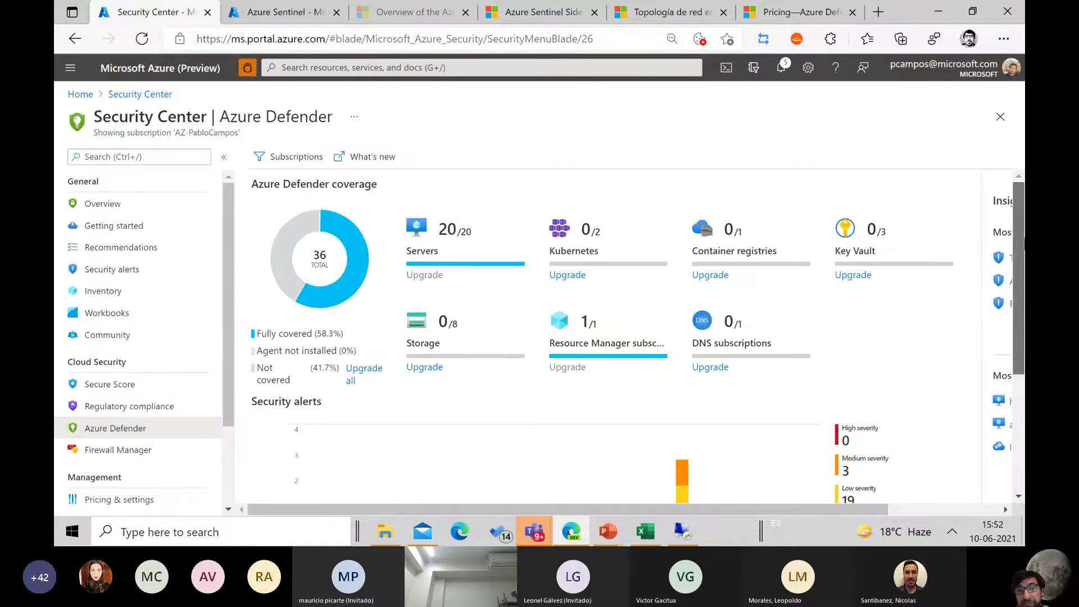
scroll(637, 336, down, 3)
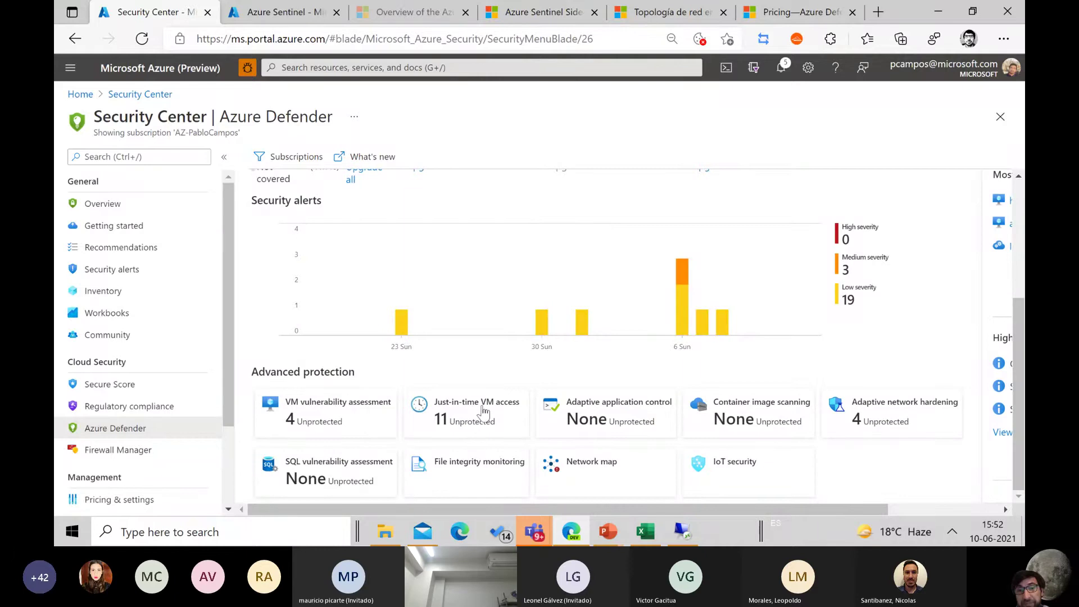
click(469, 420)
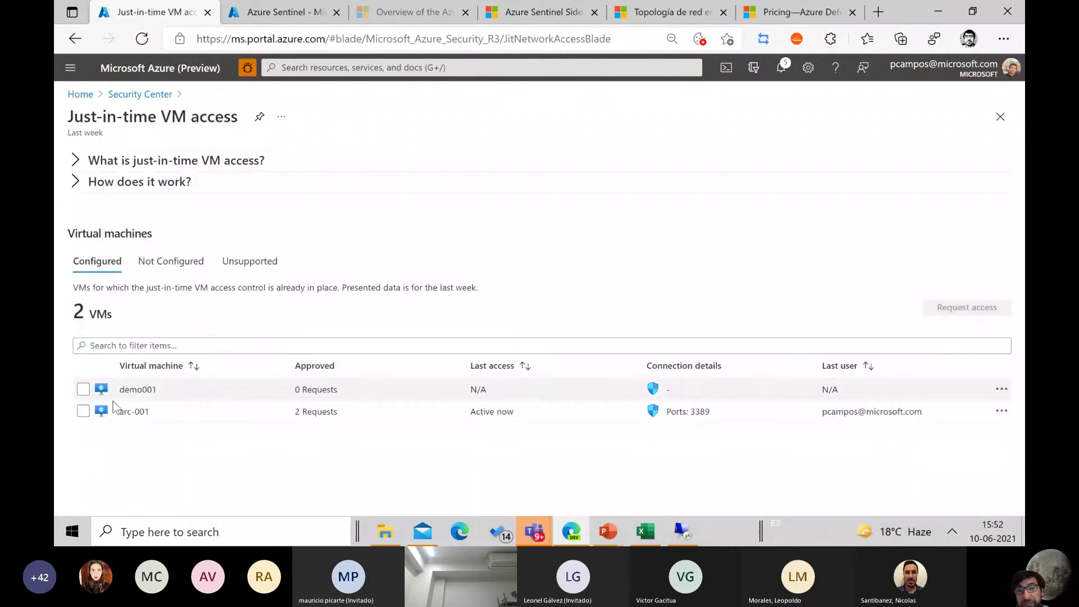
- Select arc-001 among the configured machines, open its properties and return to the just-in-time VM access list
click(83, 411)
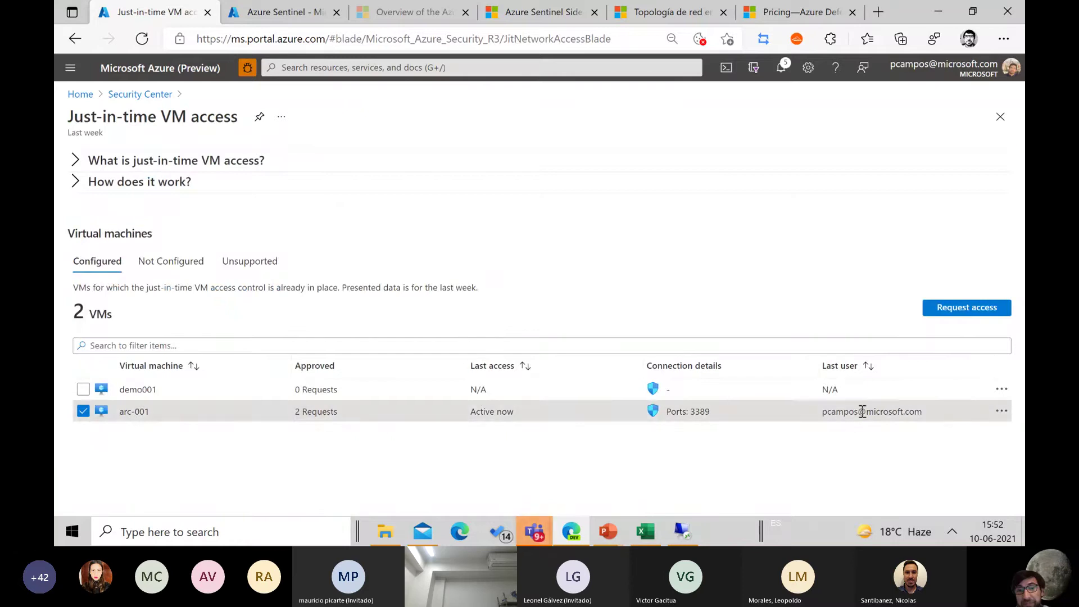
click(999, 414)
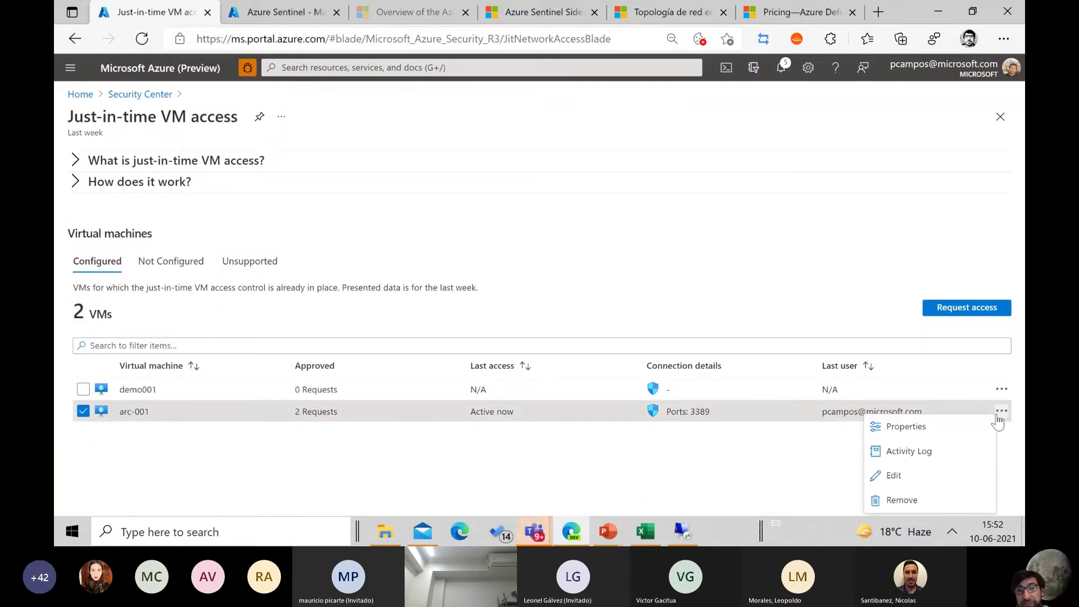
click(938, 426)
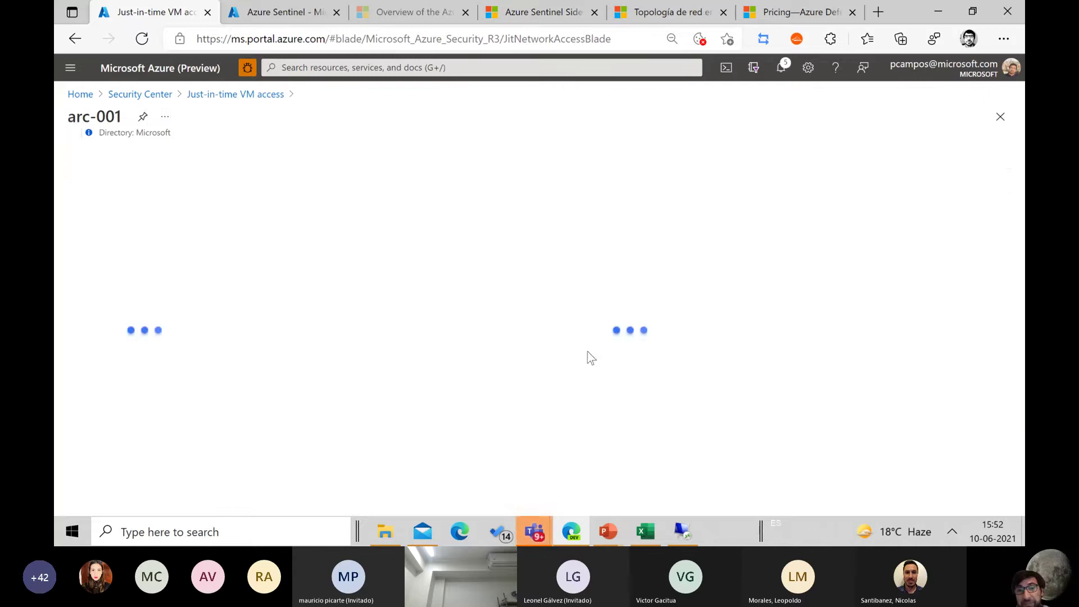
click(250, 97)
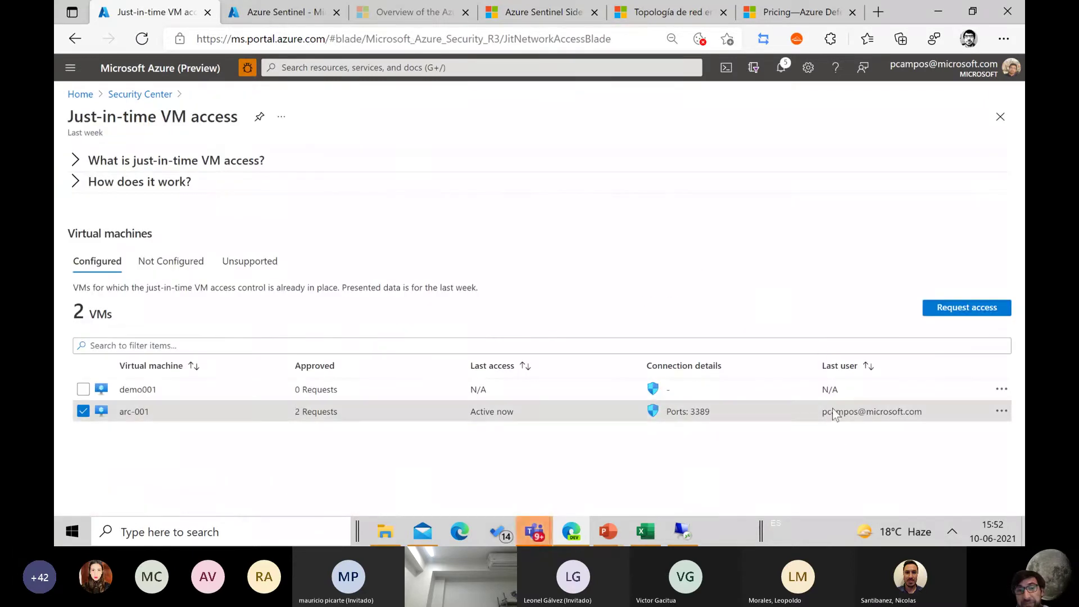
- Open arc-001's JIT access configuration, review the allowed source IPs and time range for port 3389, and return to the list
click(1001, 410)
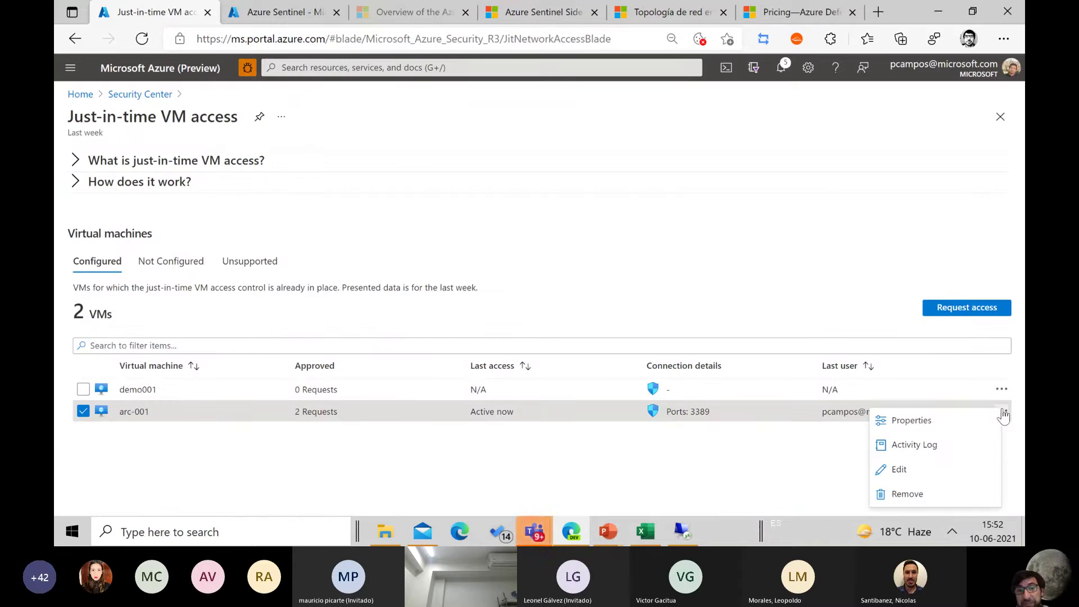
click(908, 470)
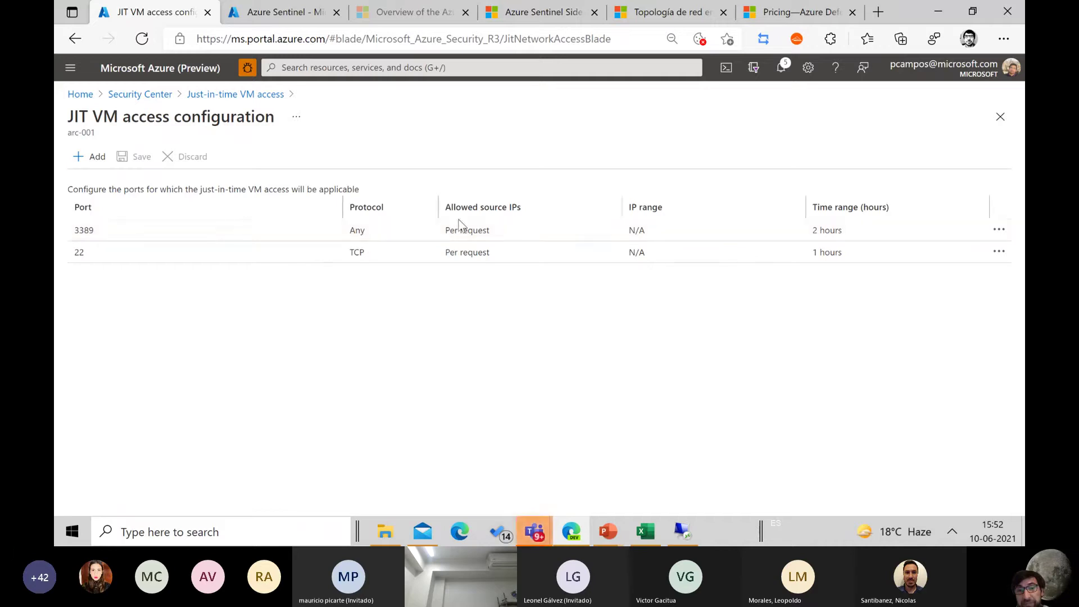
drag(494, 235, 441, 232)
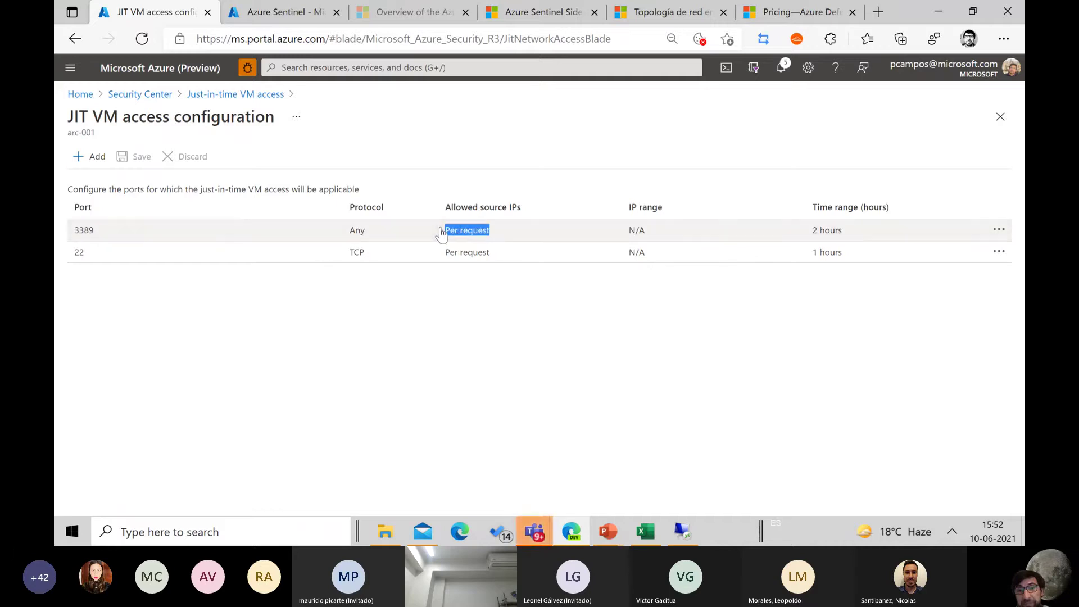
drag(848, 235, 809, 233)
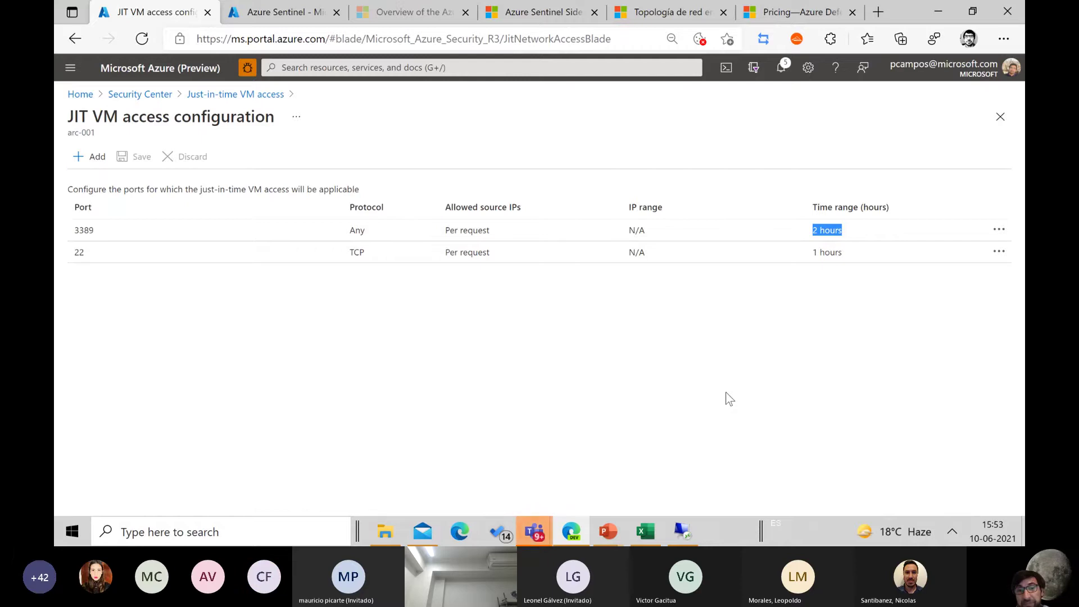
click(237, 92)
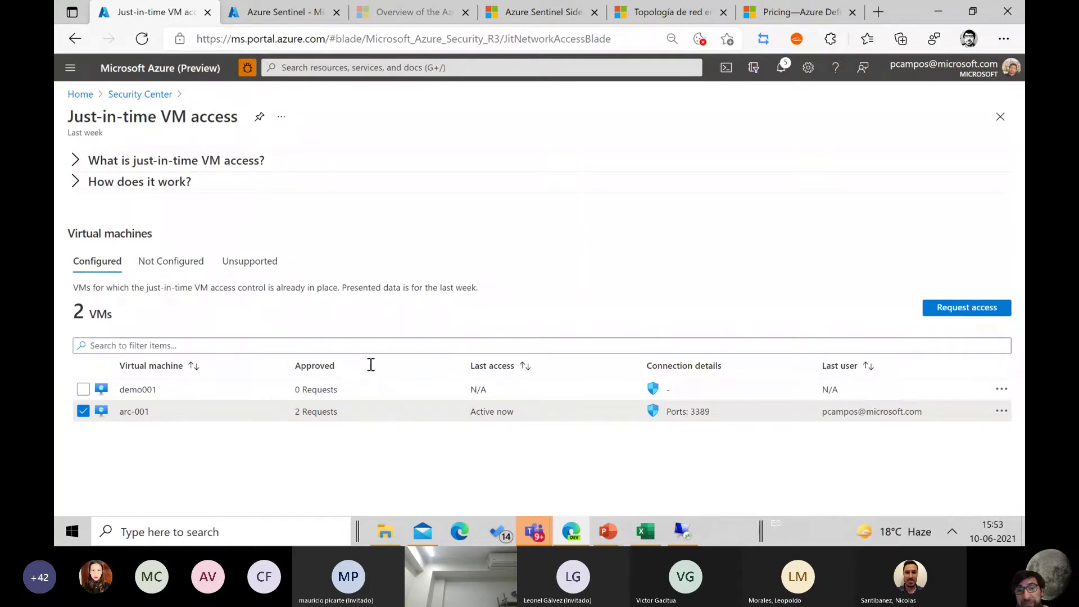
- Deselect arc-001, select demo001 instead and start an access request for it
drag(82, 417, 91, 390)
click(84, 416)
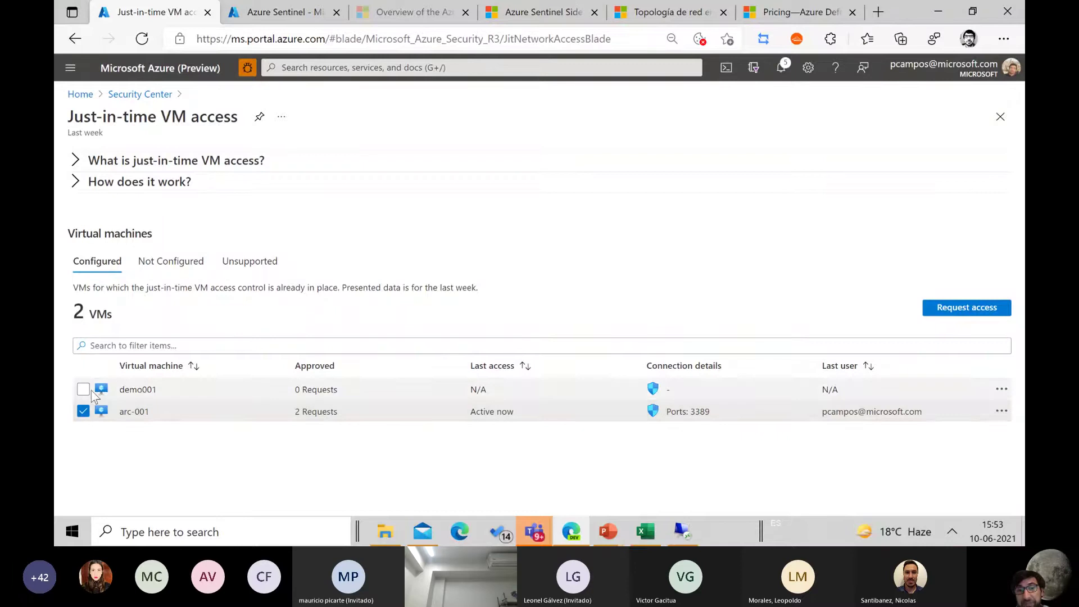
click(83, 411)
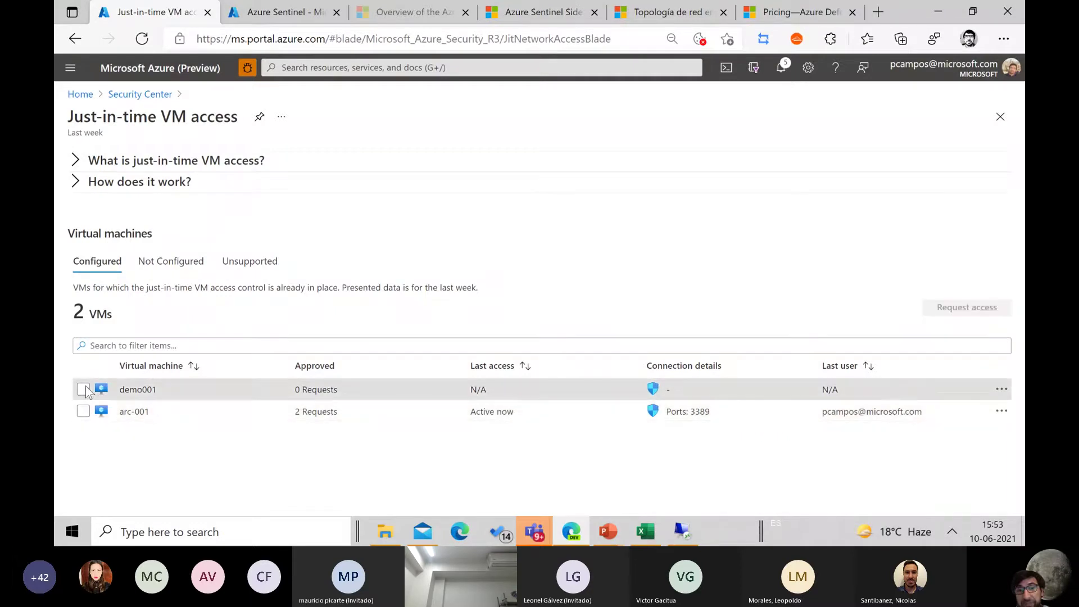
click(84, 389)
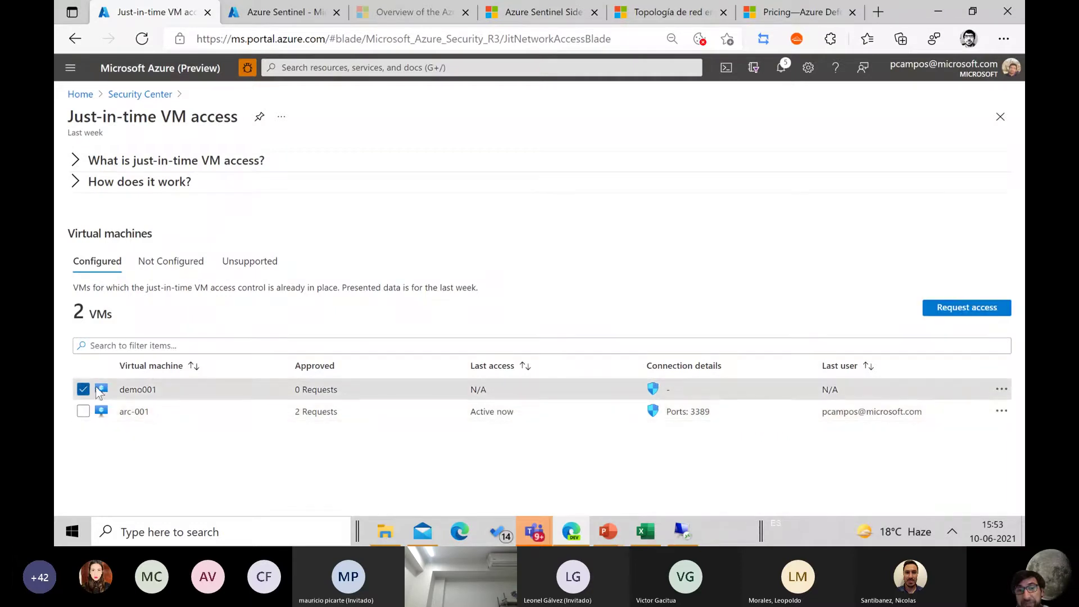
click(965, 315)
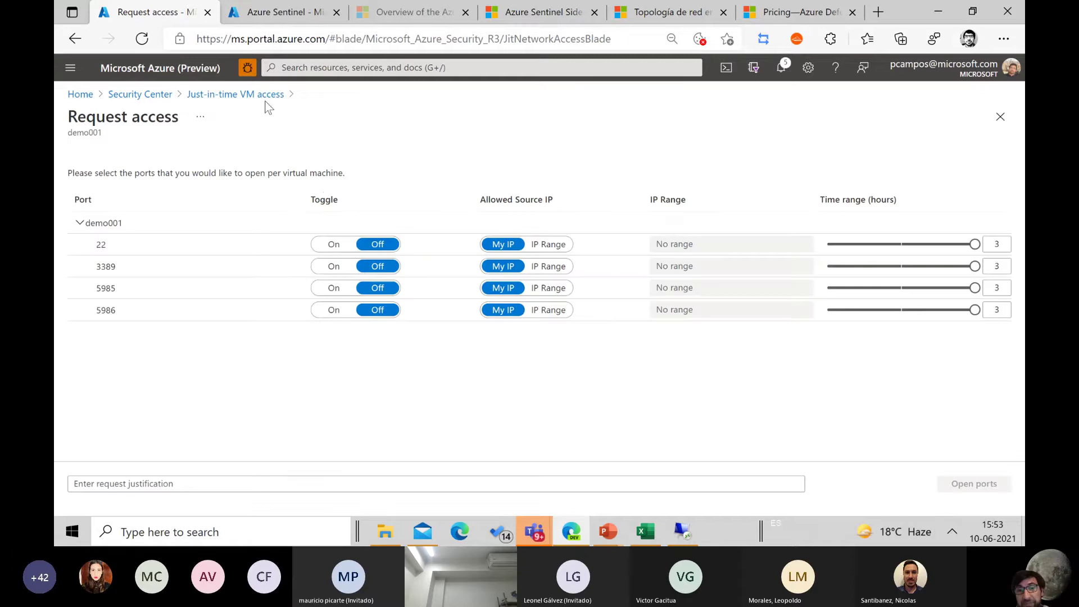
- Turn on port 22 for demo001 with My IP as the allowed source and a time range of 1 hour
click(331, 246)
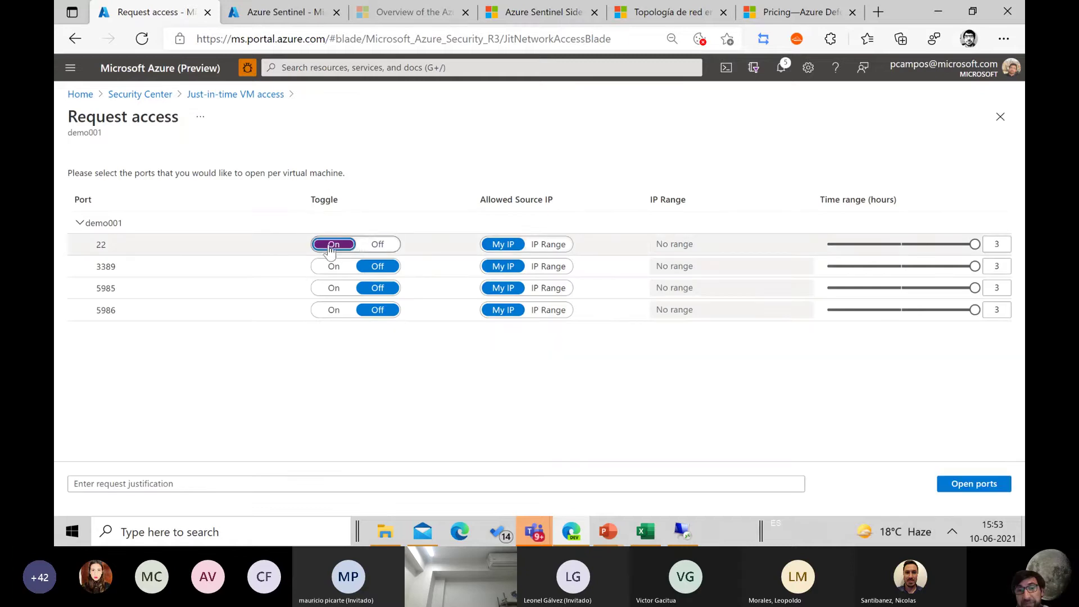
click(549, 246)
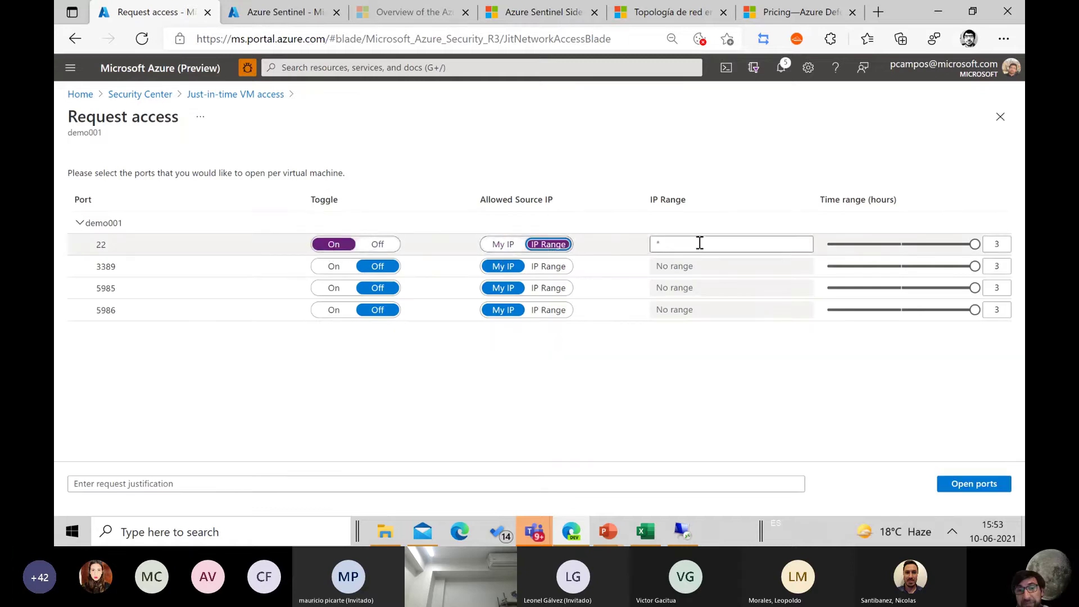
click(488, 246)
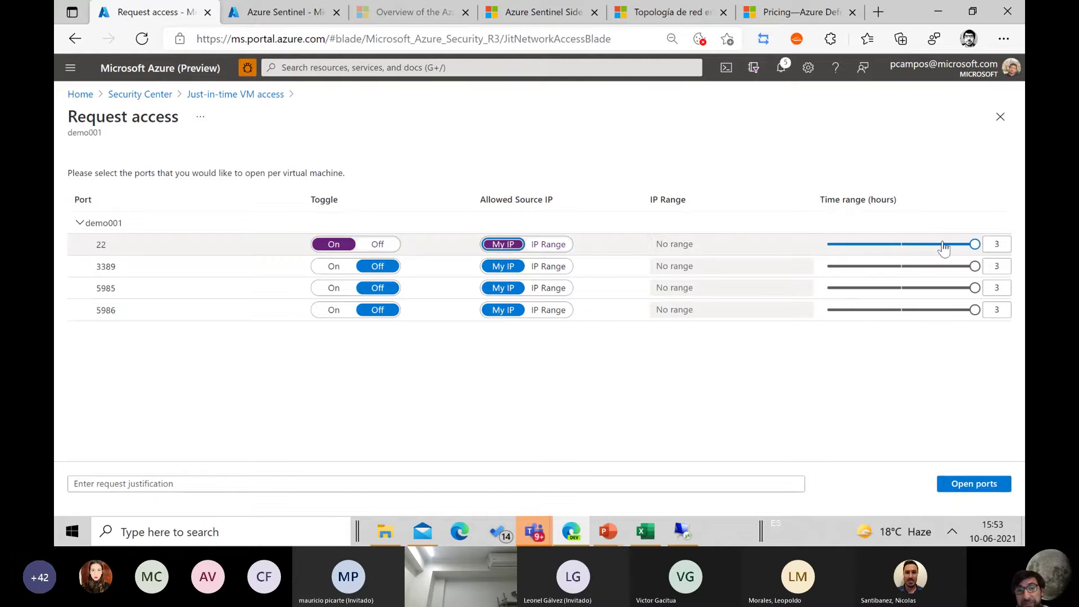
drag(974, 243, 814, 241)
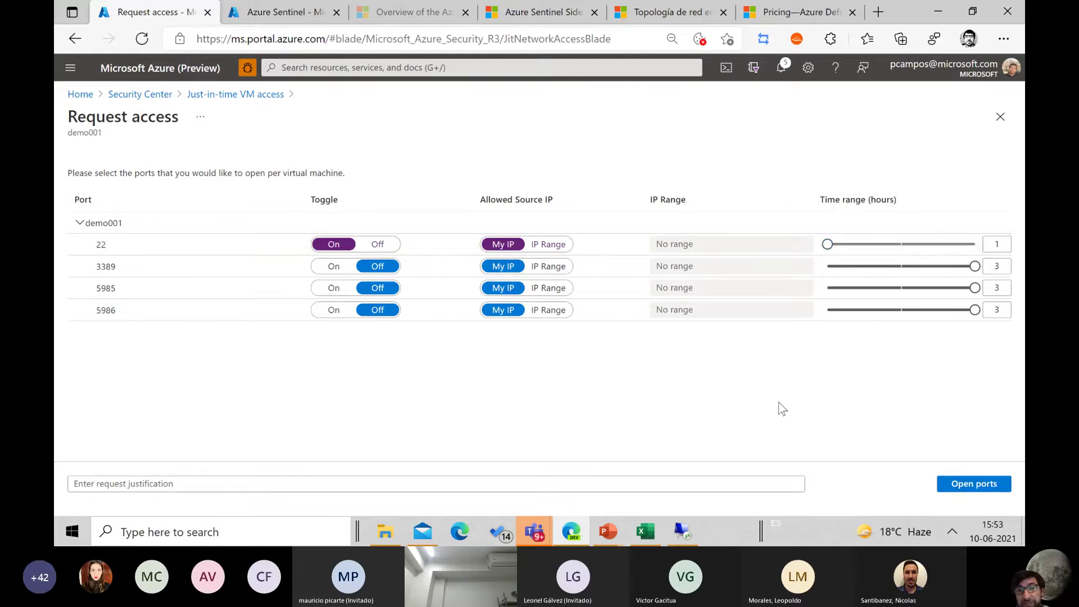
- Submit the request to open the port with the justification "trabajo", and return to the Azure Defender page of Security Center
click(564, 486)
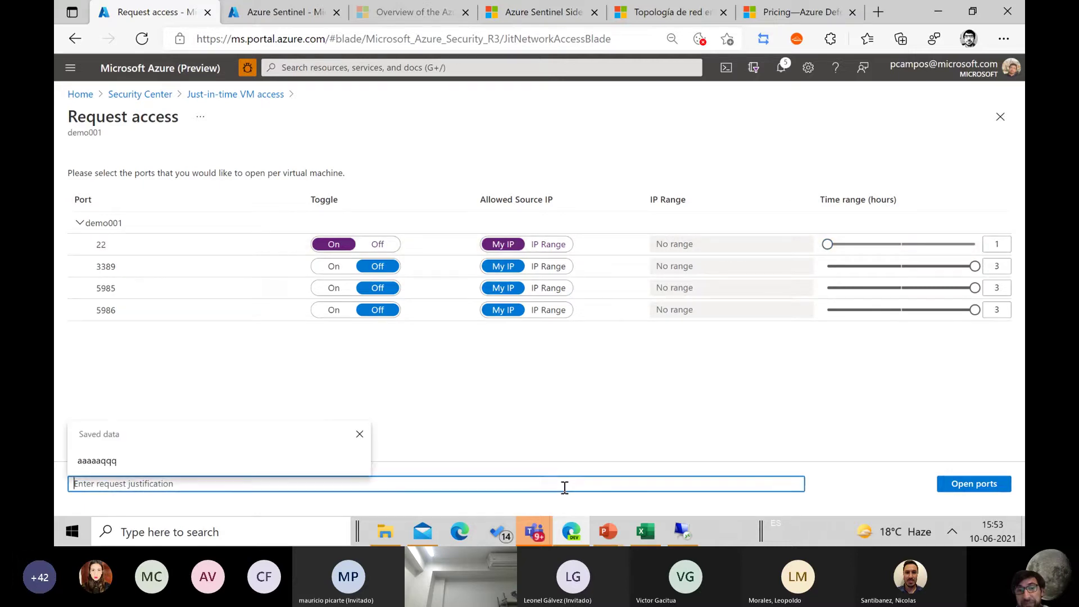
text(trabajo)
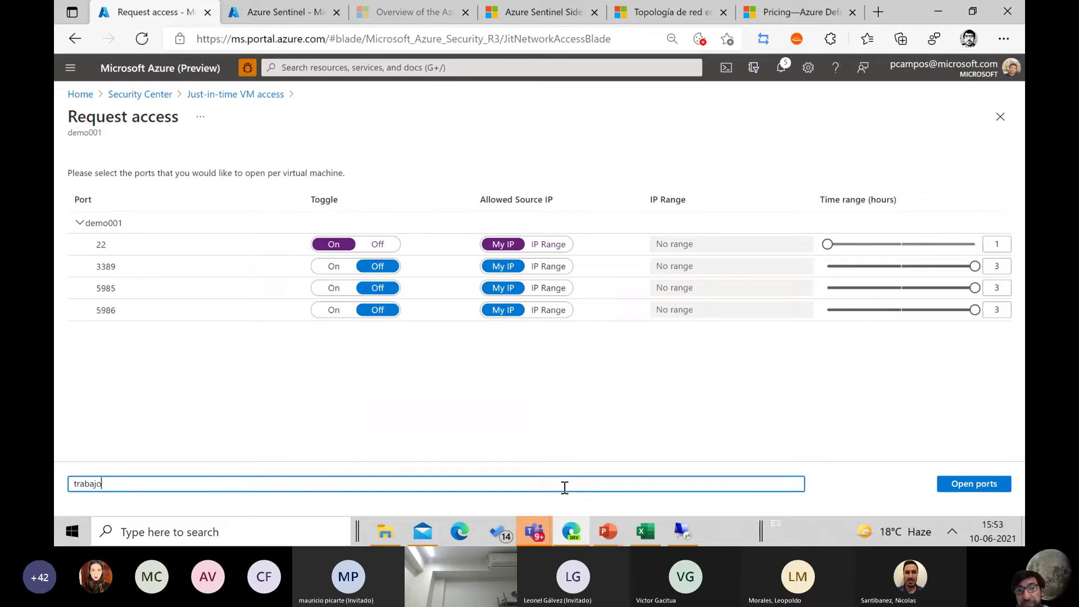
click(958, 485)
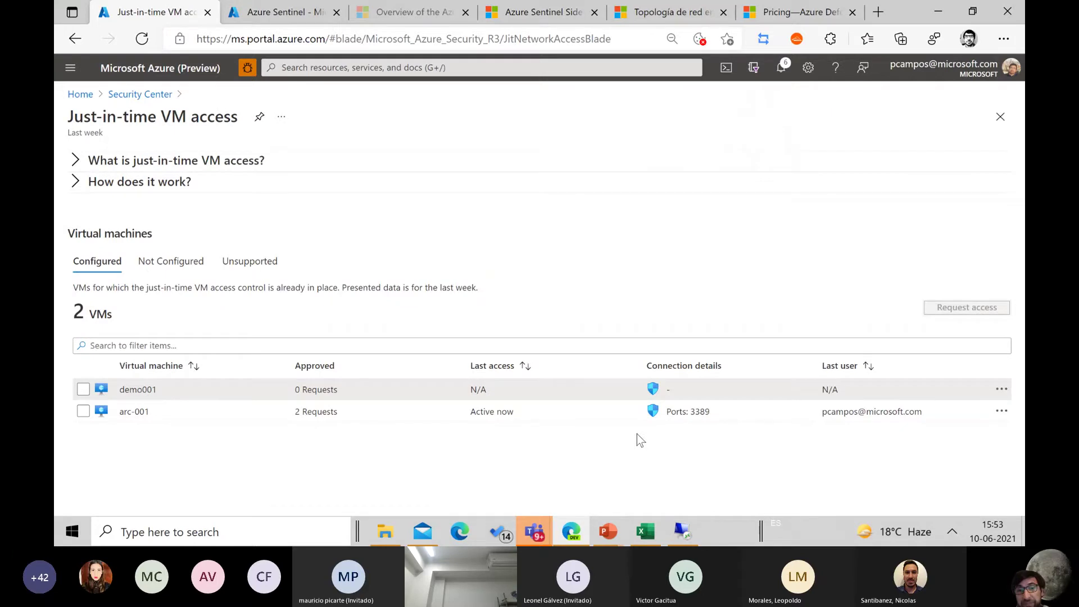
click(151, 95)
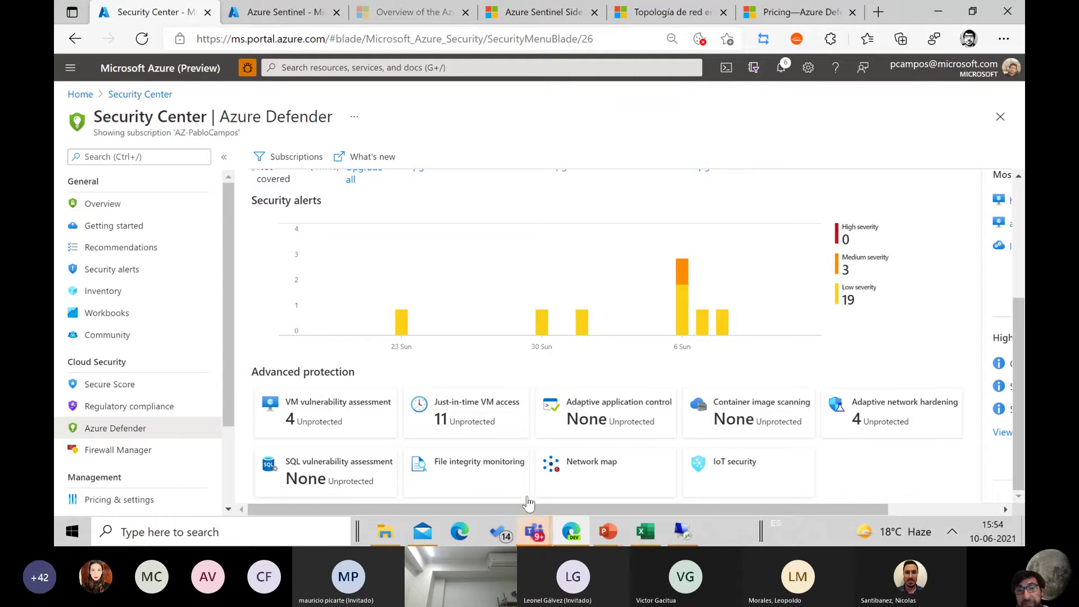
- View the File Integrity Monitoring and Defender for IoT pages from Advanced protection, returning to Azure Defender after each one
click(470, 472)
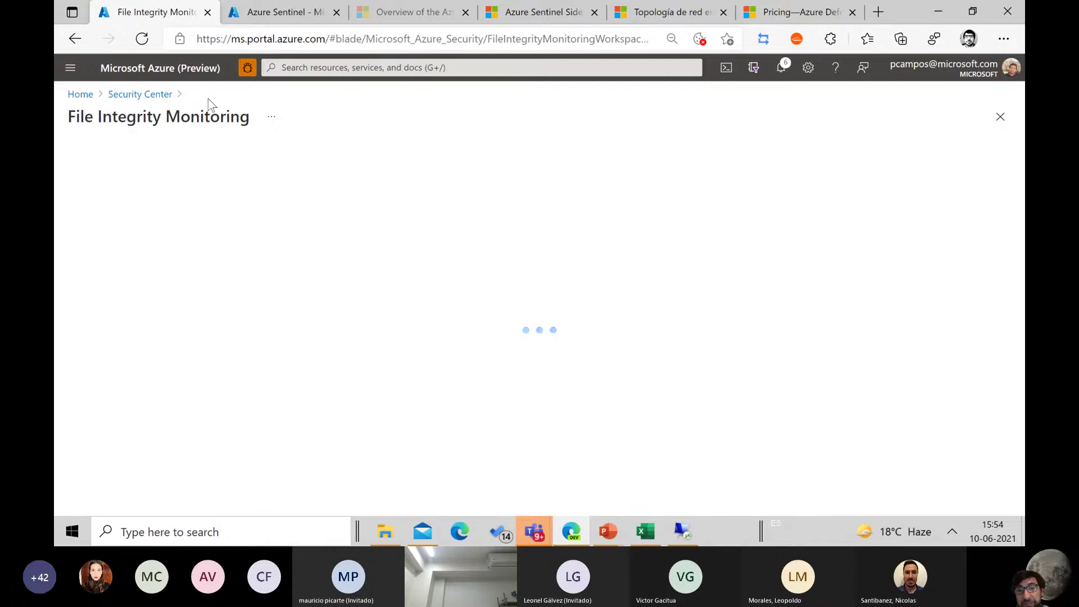
click(148, 96)
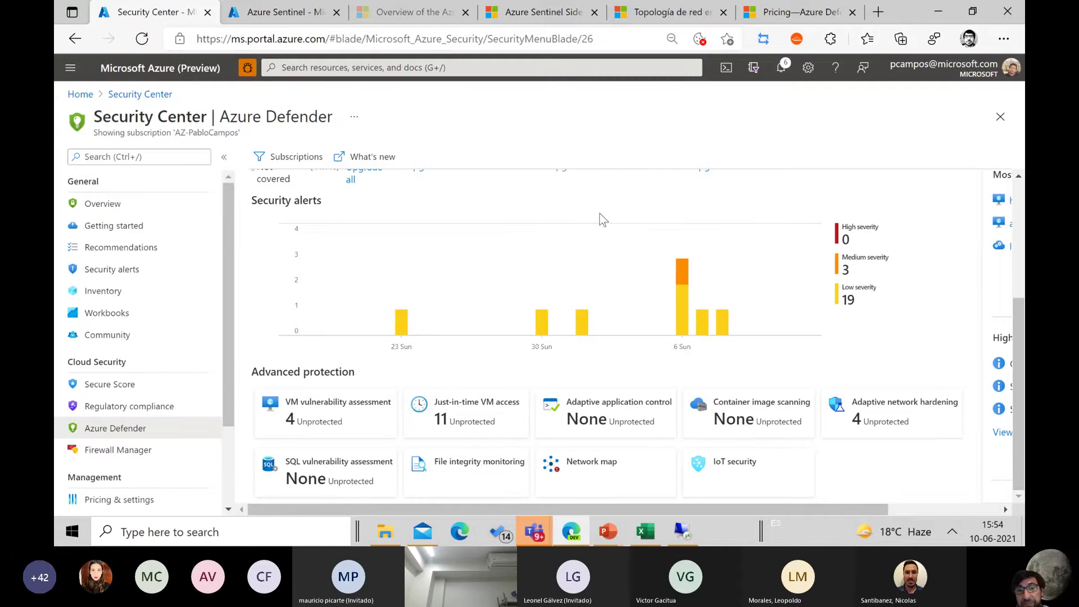
click(752, 470)
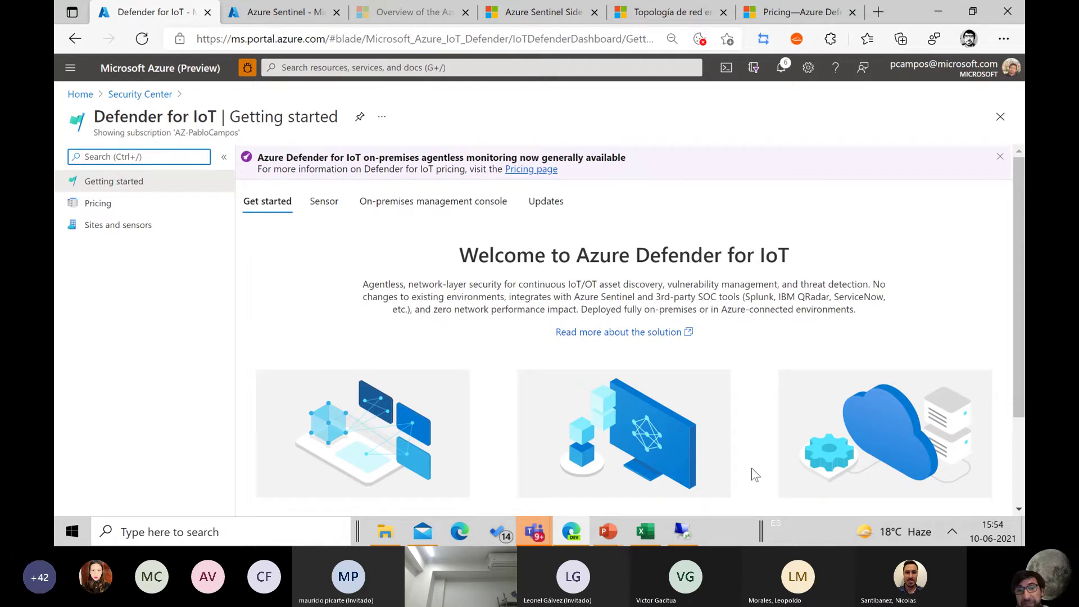
click(141, 95)
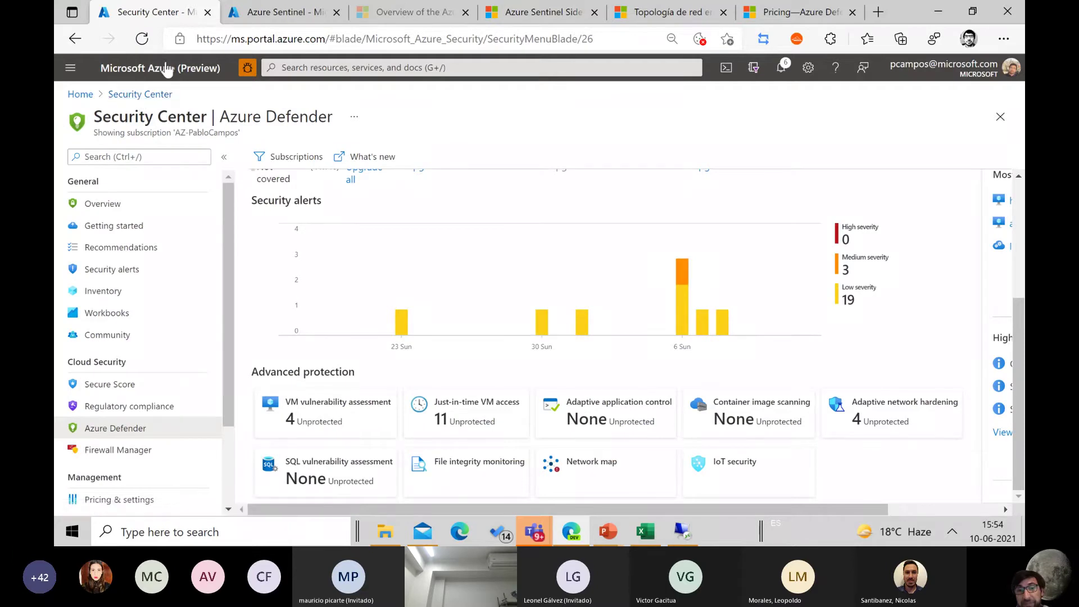
- Open the System Updates workbook in Security Center and expand the High severity group in the list of missing system updates
drag(224, 236, 236, 330)
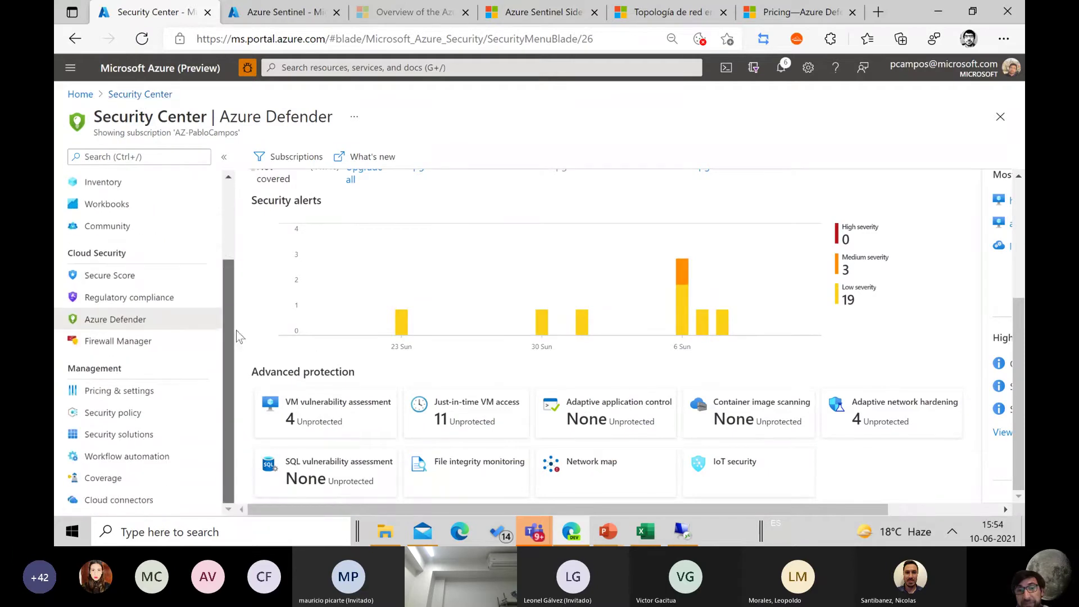
click(106, 206)
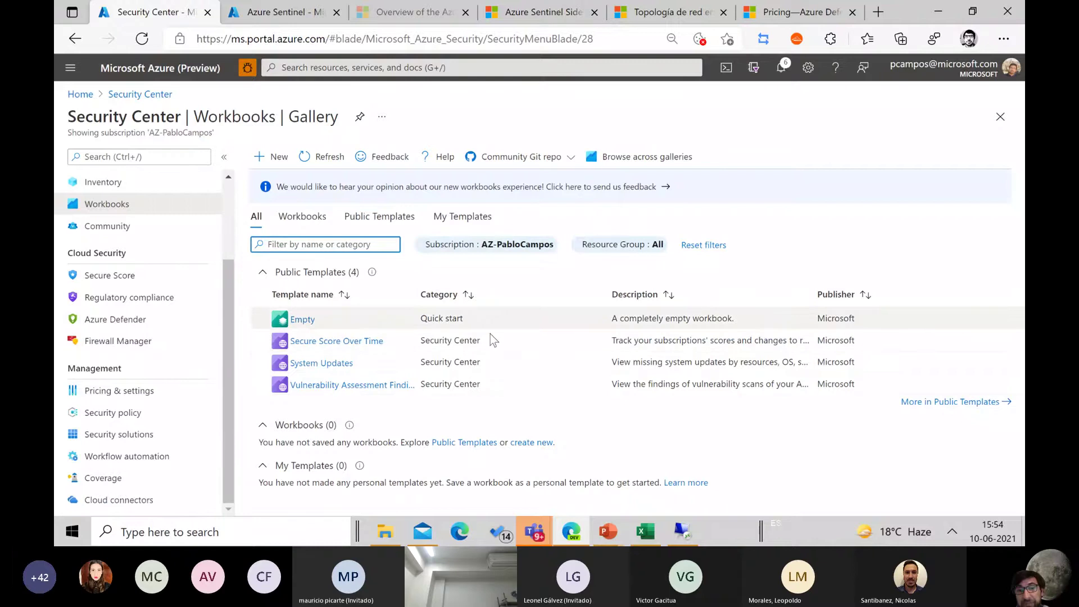
click(319, 365)
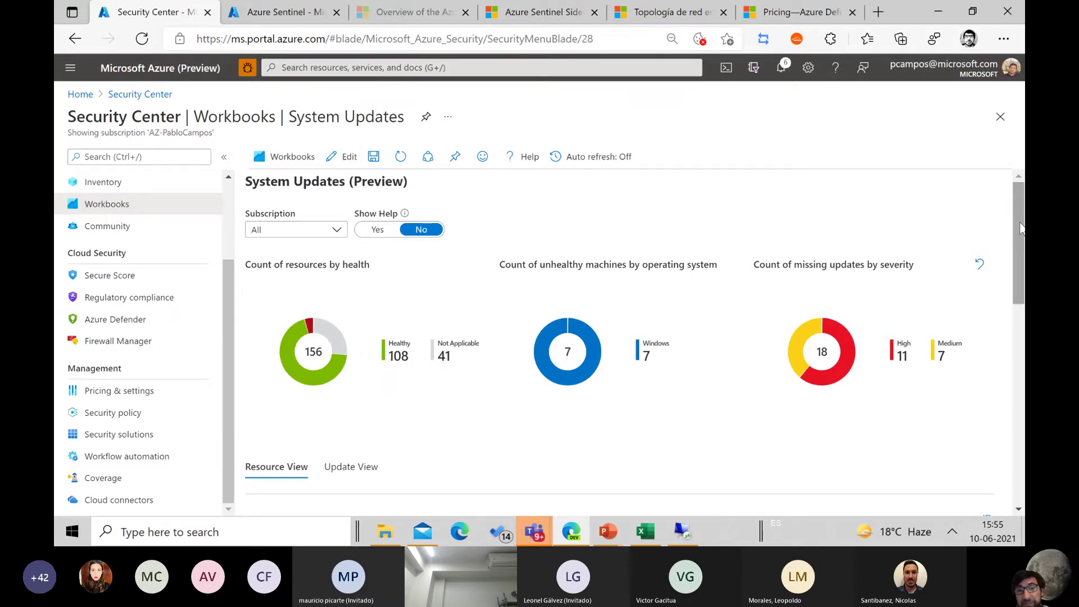
drag(1021, 227, 1018, 380)
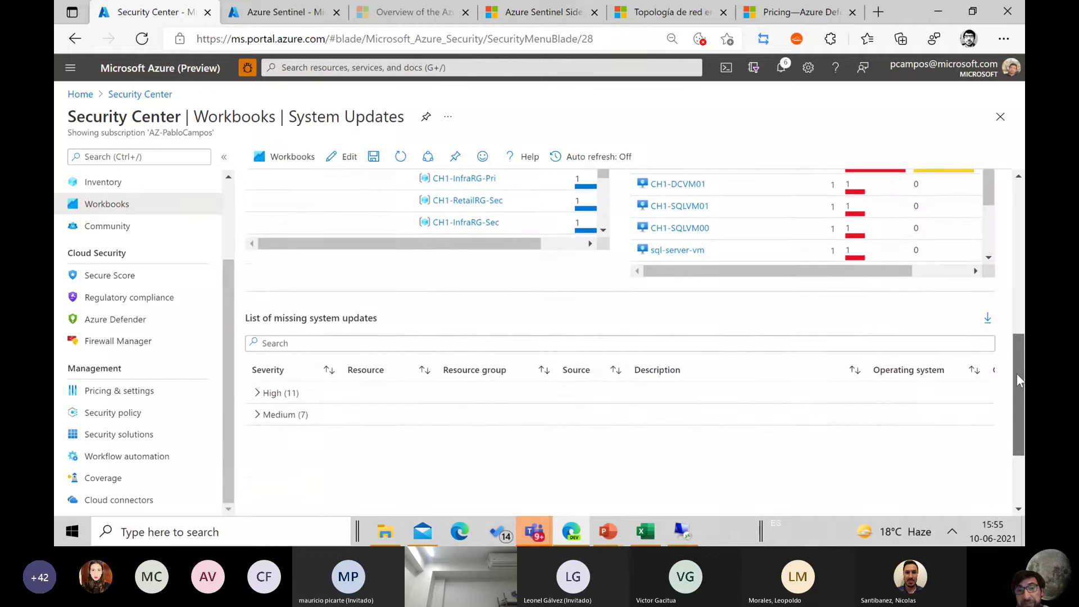
click(264, 402)
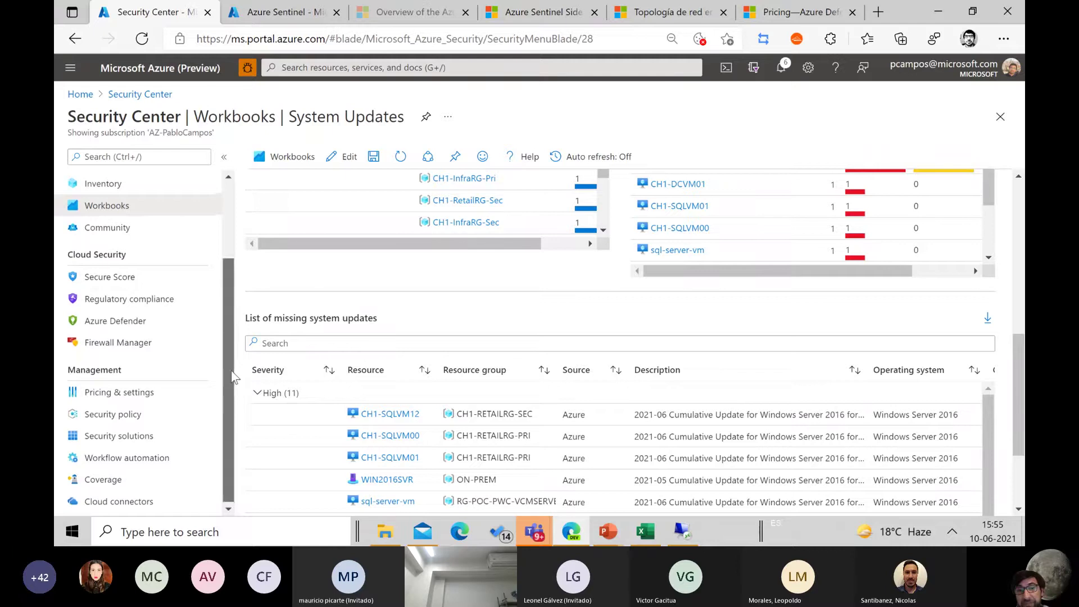
- Go to the Security Center Community page and open the Azure Security Center ninja training article
scroll(232, 392, up, 2)
click(112, 274)
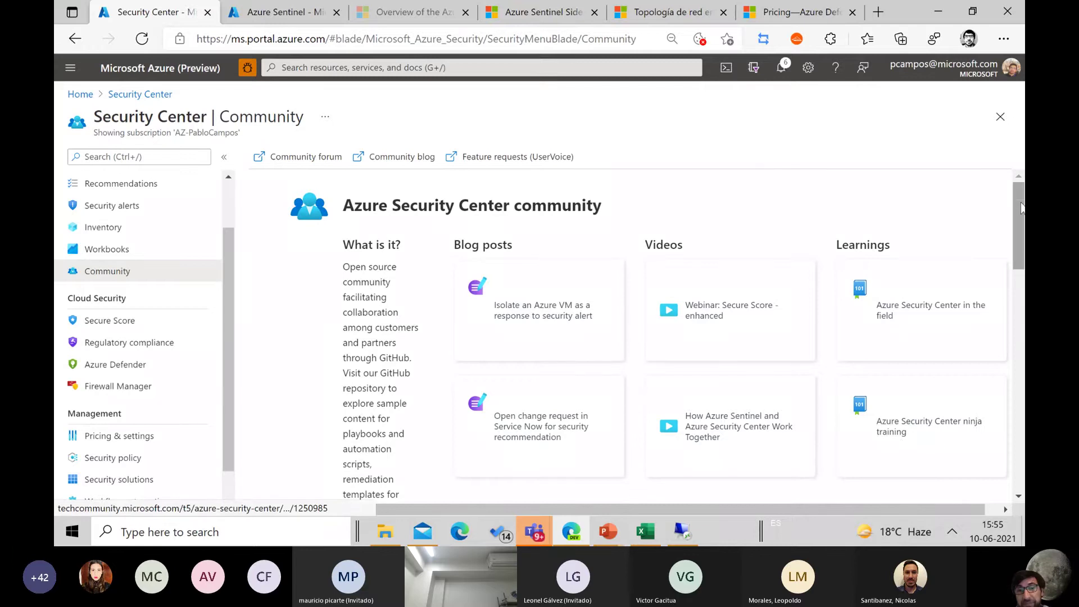
drag(1021, 208, 1017, 231)
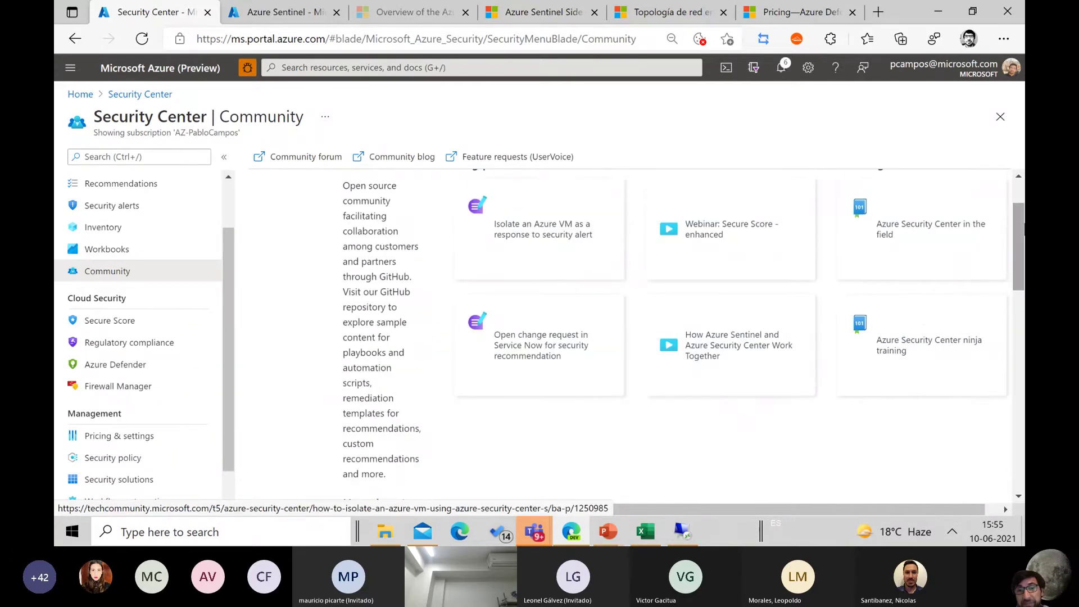
click(896, 338)
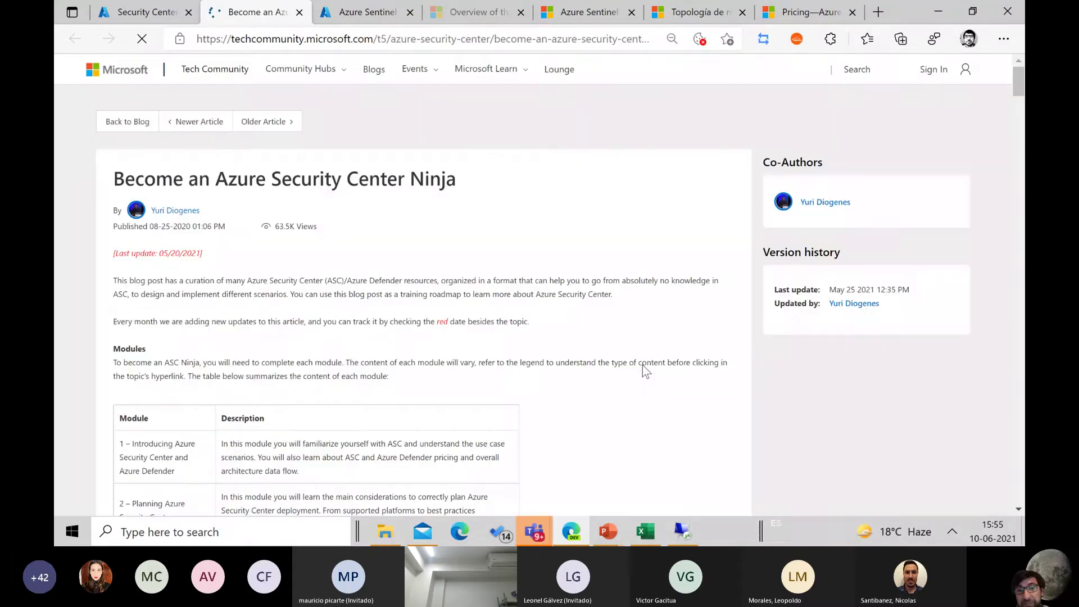
- Skim the ninja training article's module overview, the resource links for modules 1 to 8 and Other Resources, and return to its beginning
scroll(642, 365, down, 2)
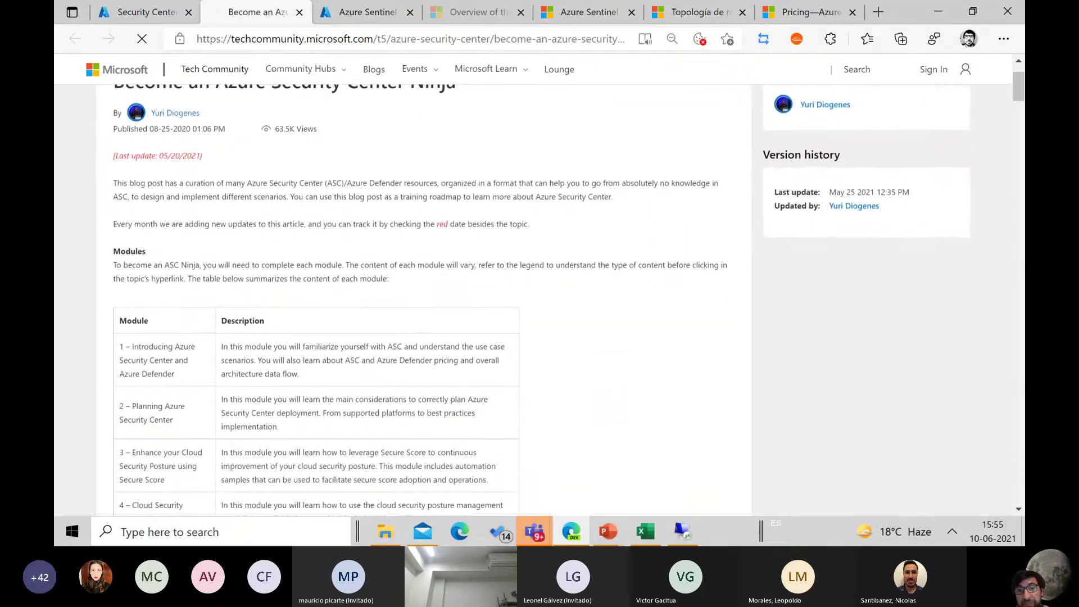
scroll(629, 452, down, 6)
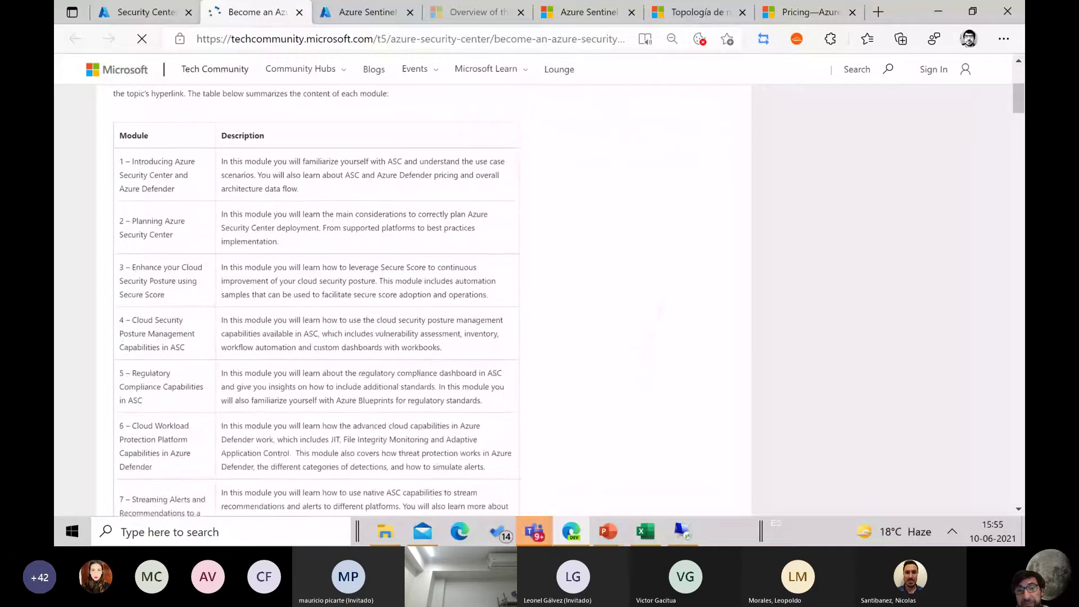
scroll(629, 453, down, 5)
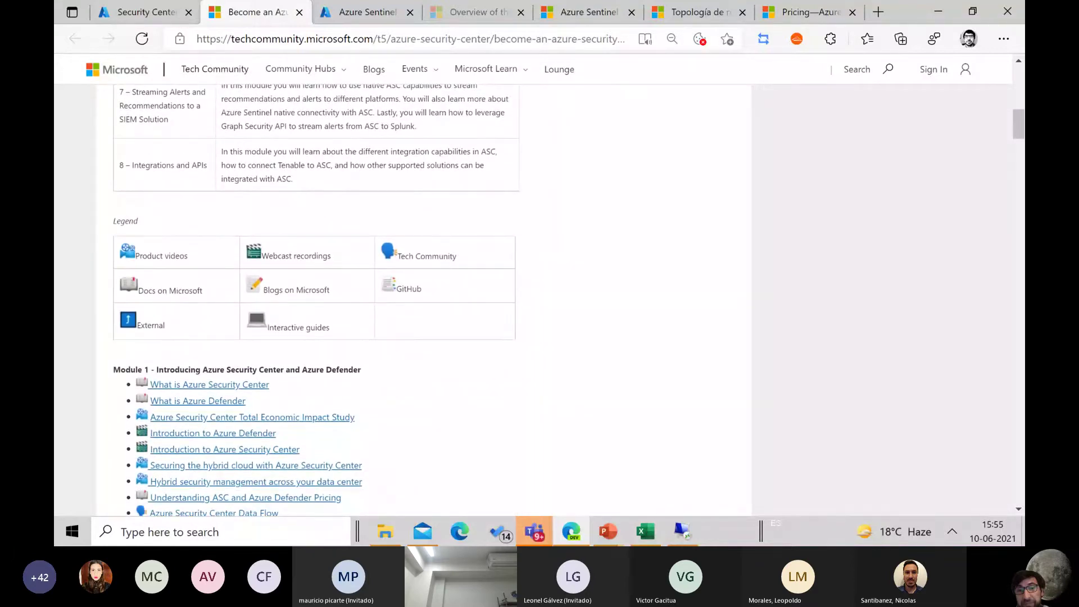
scroll(540, 298, down, 5)
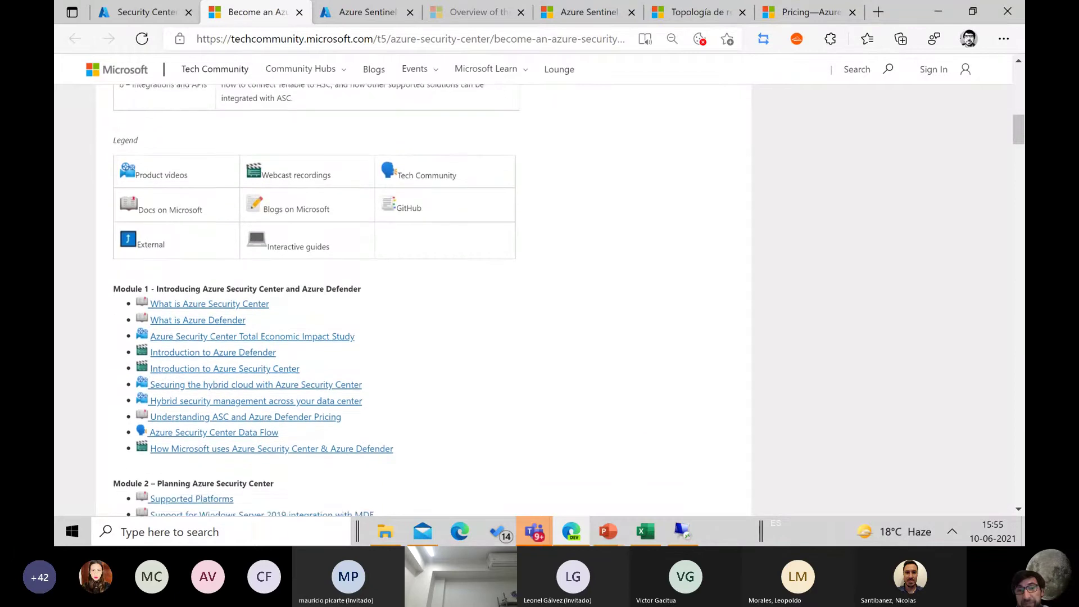
scroll(540, 298, down, 2)
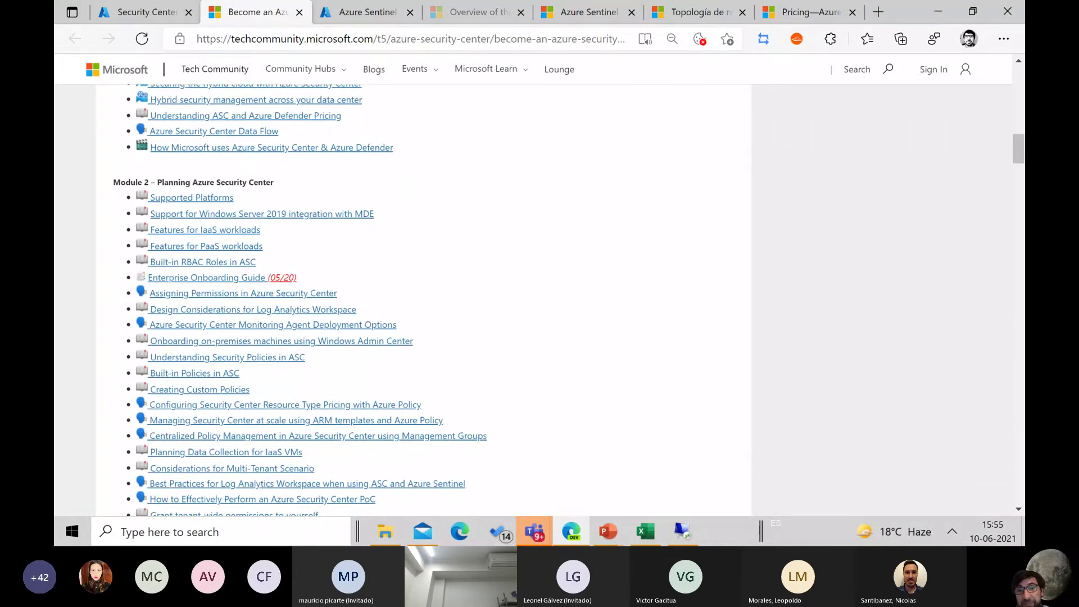
scroll(539, 298, down, 6)
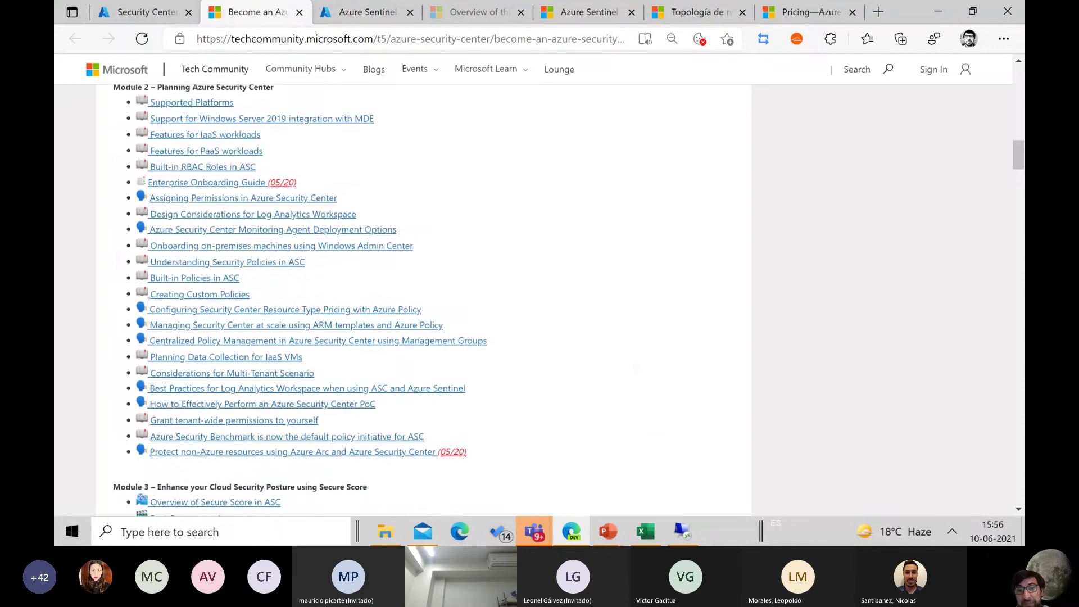
scroll(539, 298, down, 11)
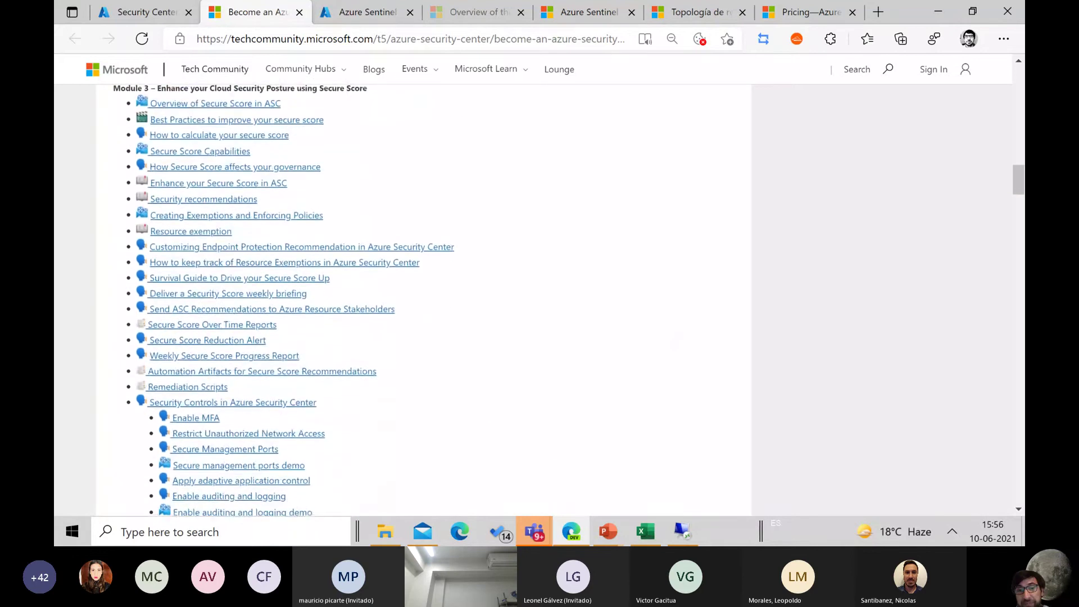
scroll(539, 298, down, 18)
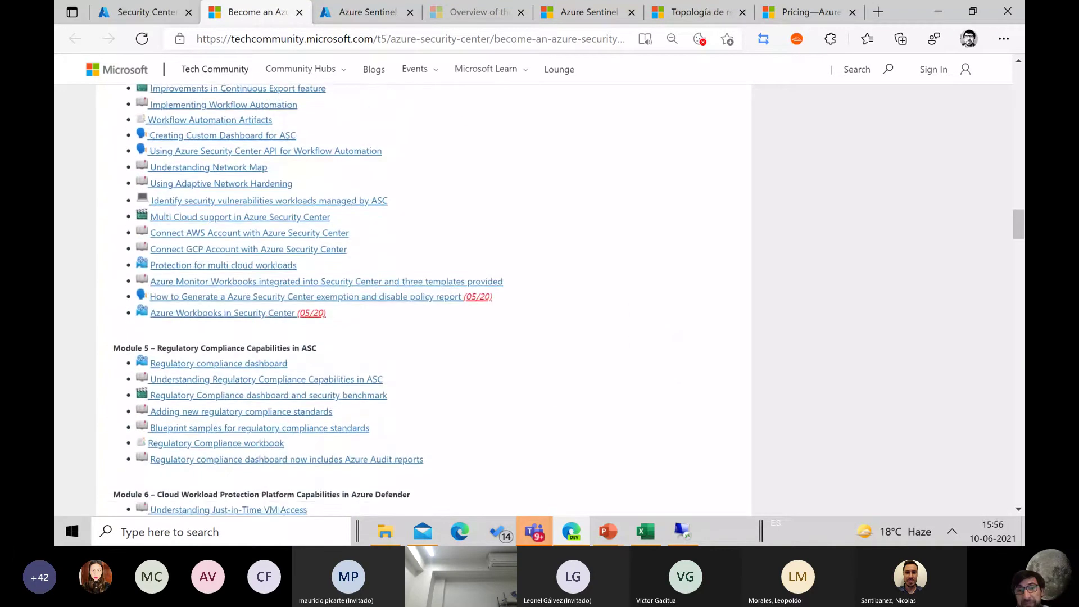
scroll(539, 297, down, 20)
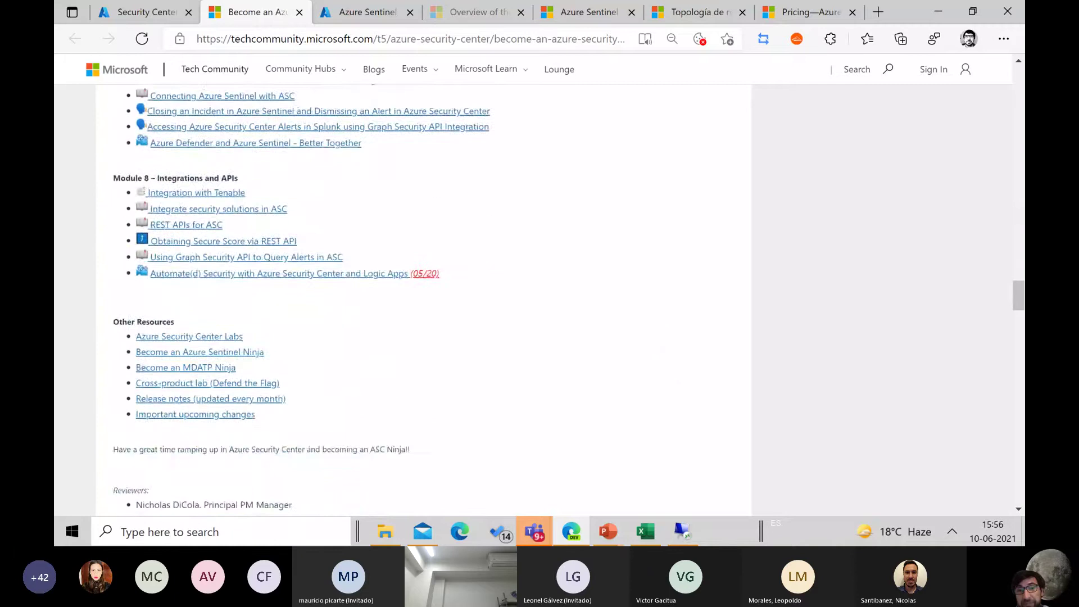
scroll(540, 297, up, 12)
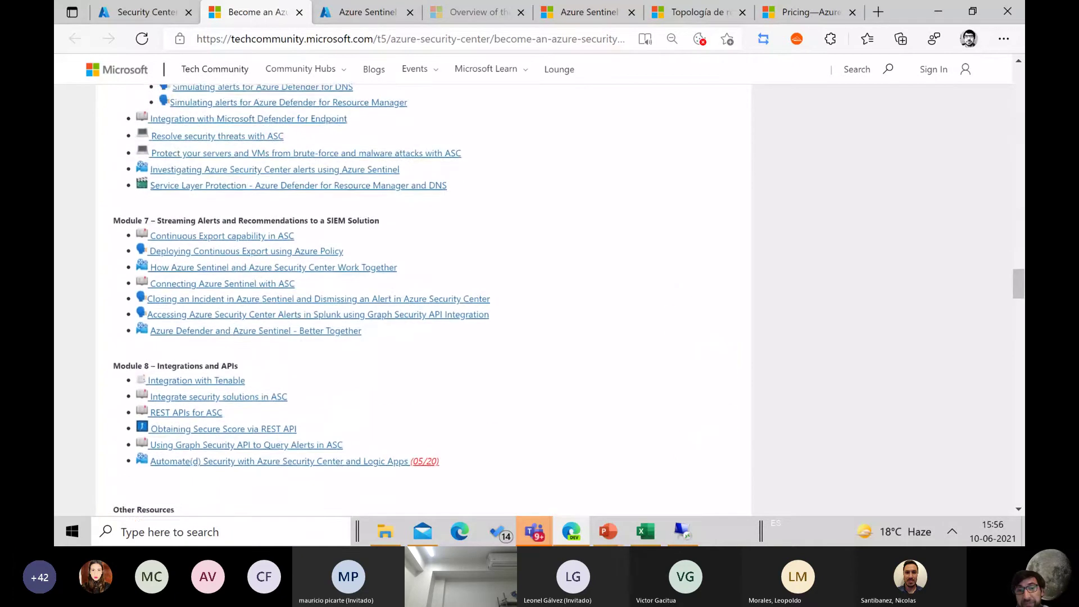
scroll(539, 298, up, 15)
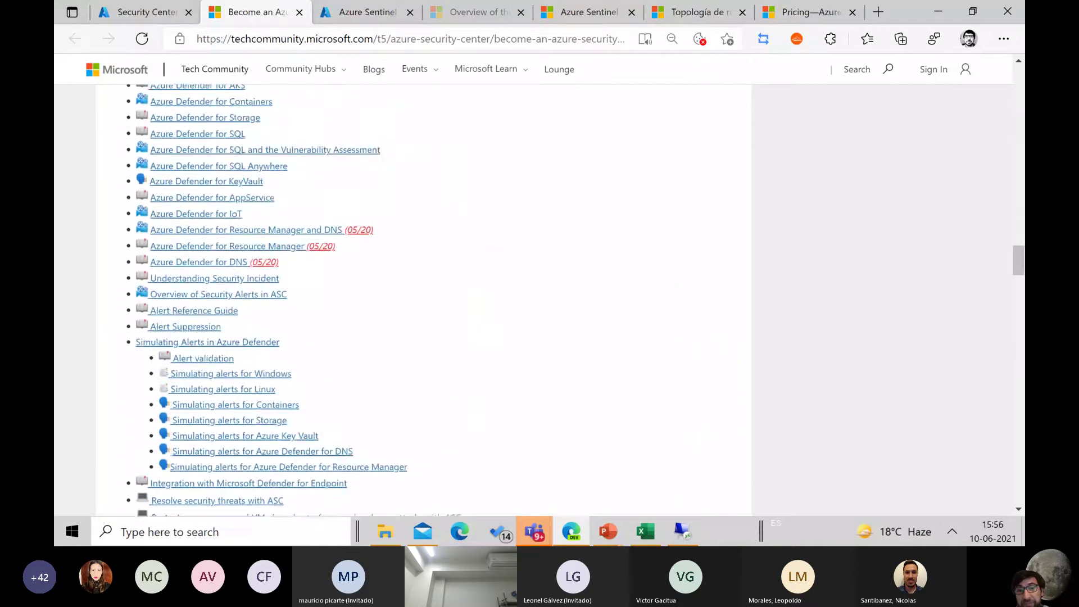
scroll(540, 298, up, 20)
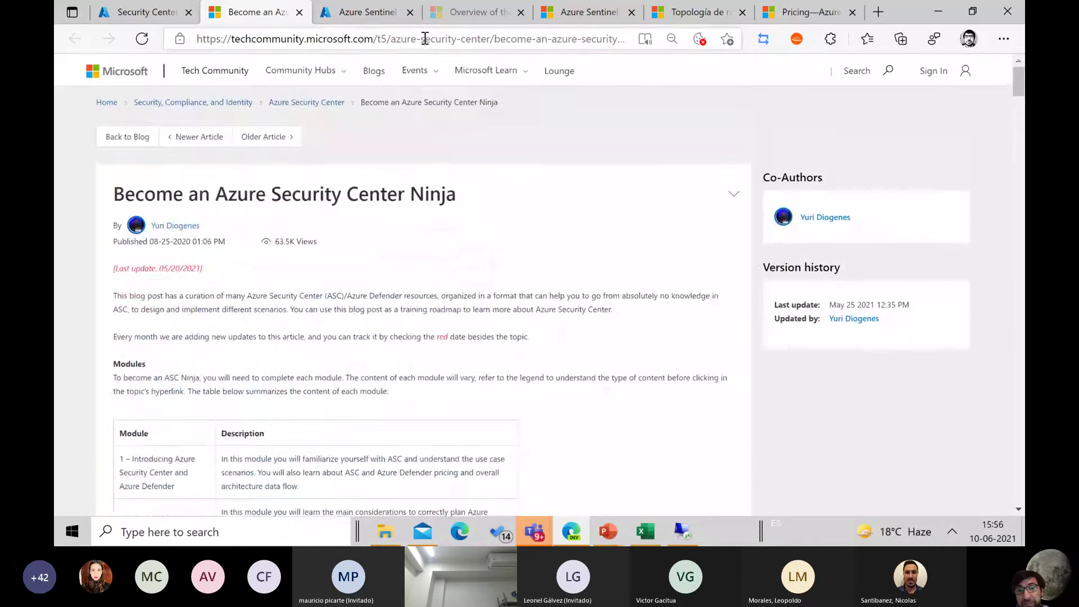
- Copy the ninja training article's link and post it in the Teams meeting chat
click(416, 39)
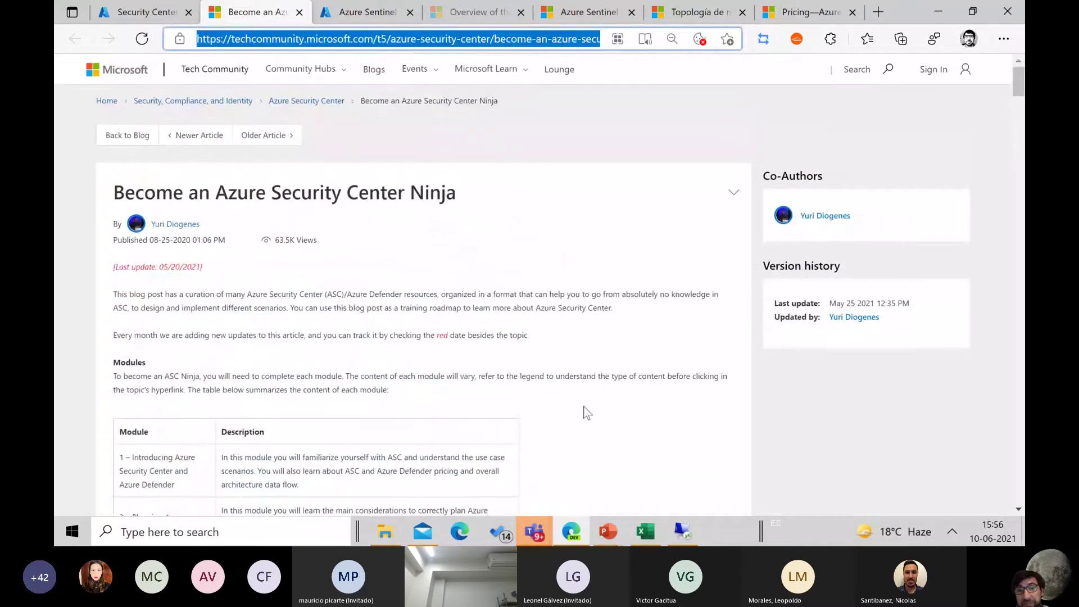
click(538, 531)
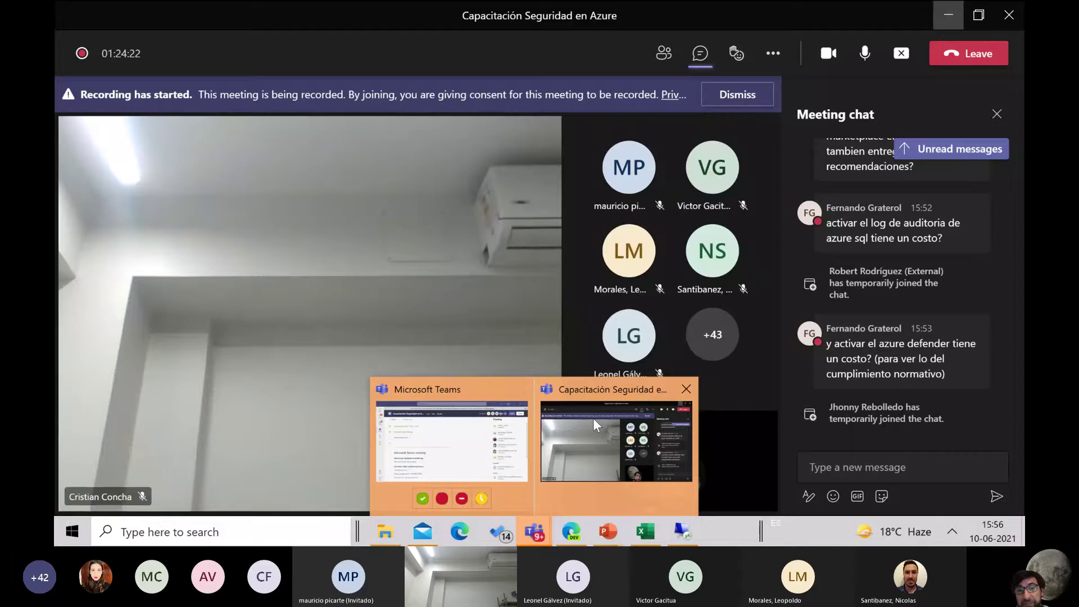
click(592, 418)
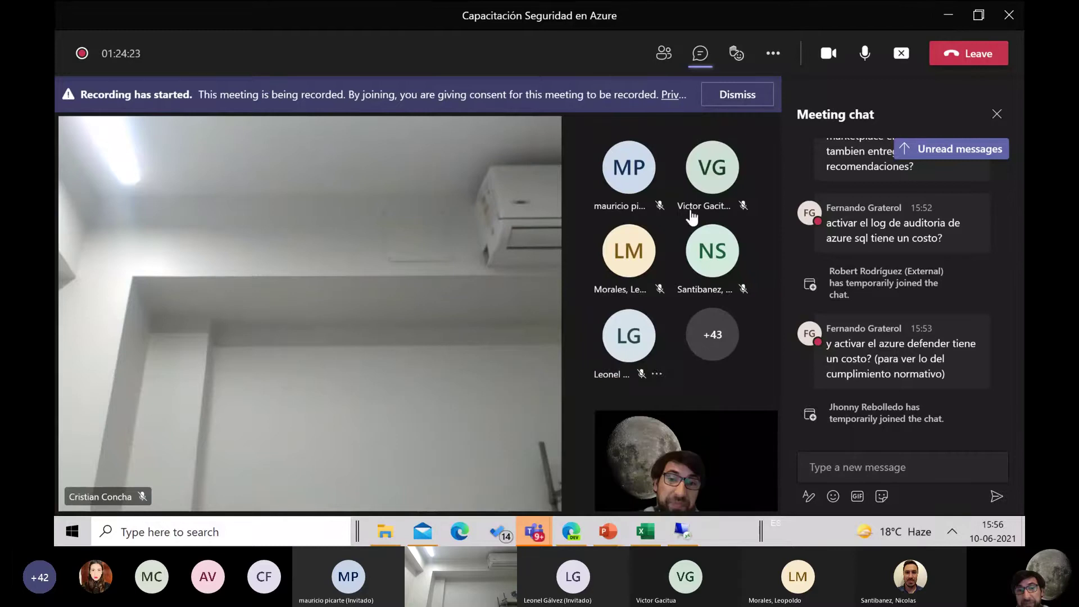
click(830, 466)
text(Become an Azure Security Center Ninja (microsoft.com))
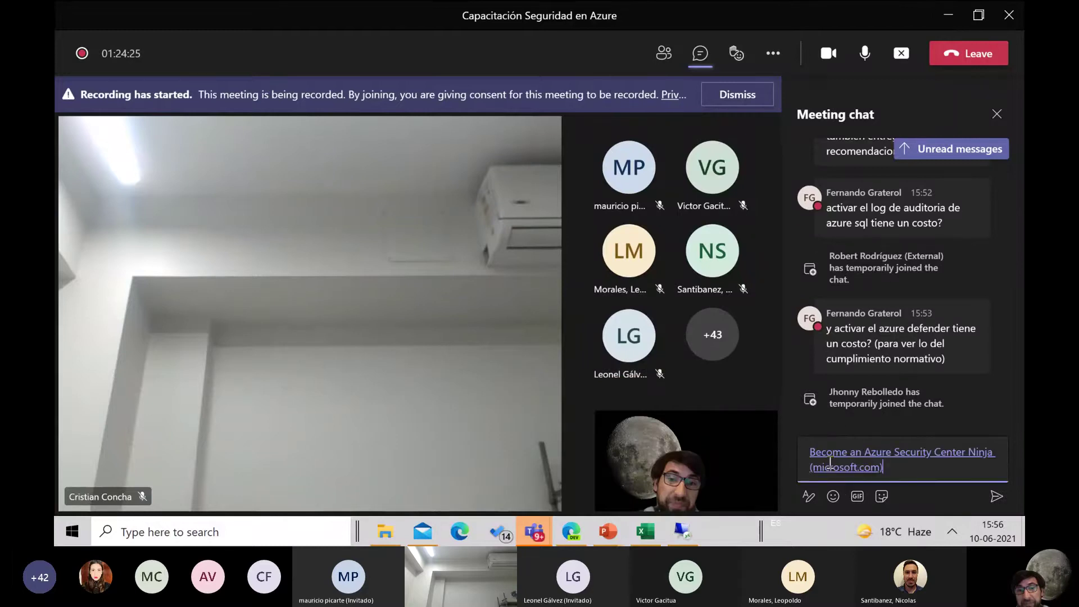
key(Return)
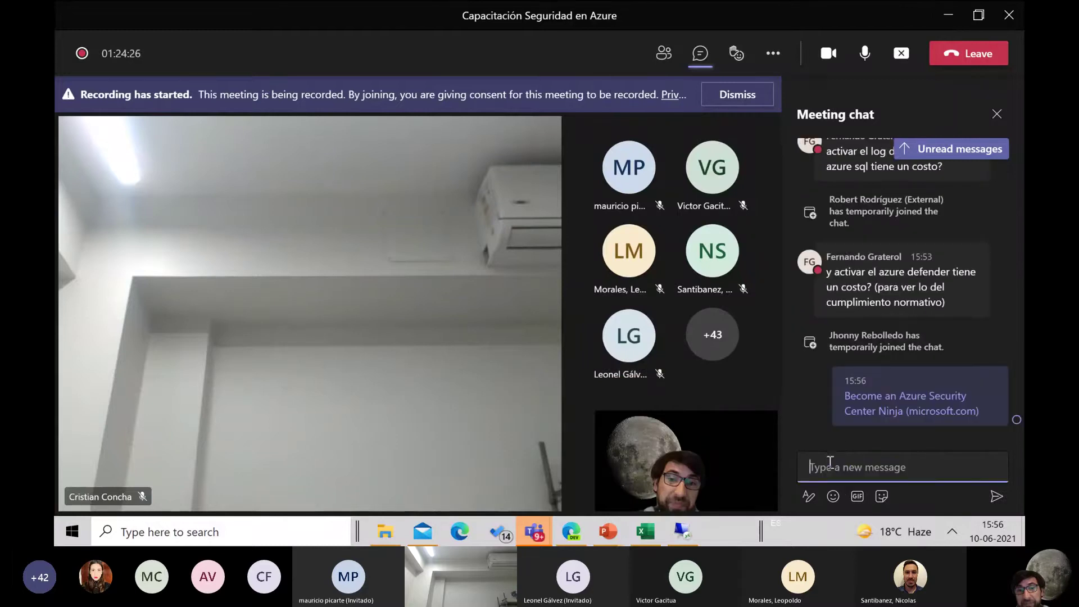
- Minimize the Teams meeting window and bring up the open PowerPoint presentations
click(948, 17)
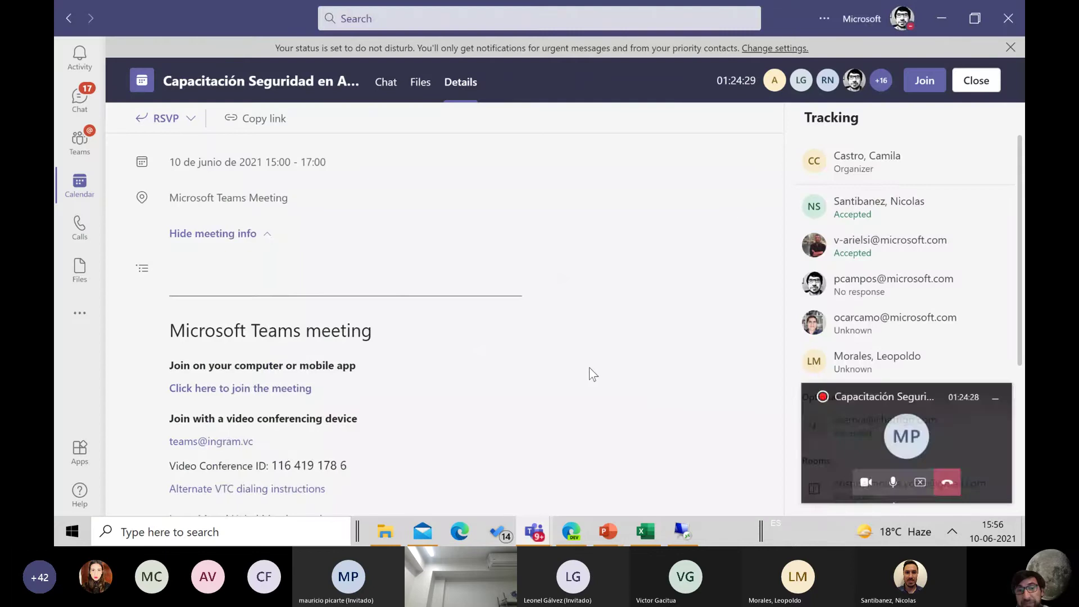
click(608, 531)
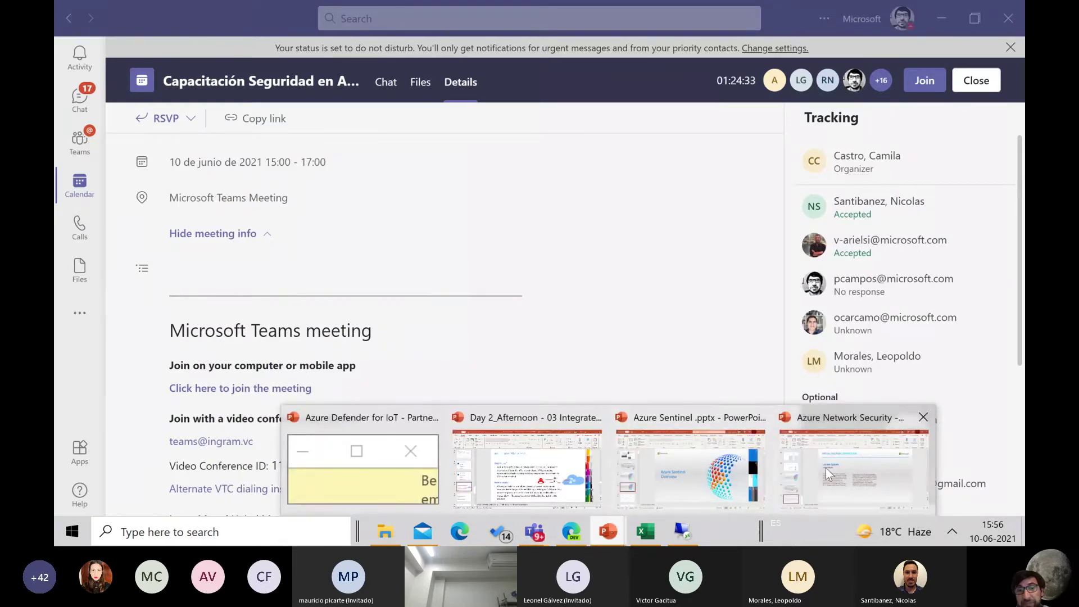
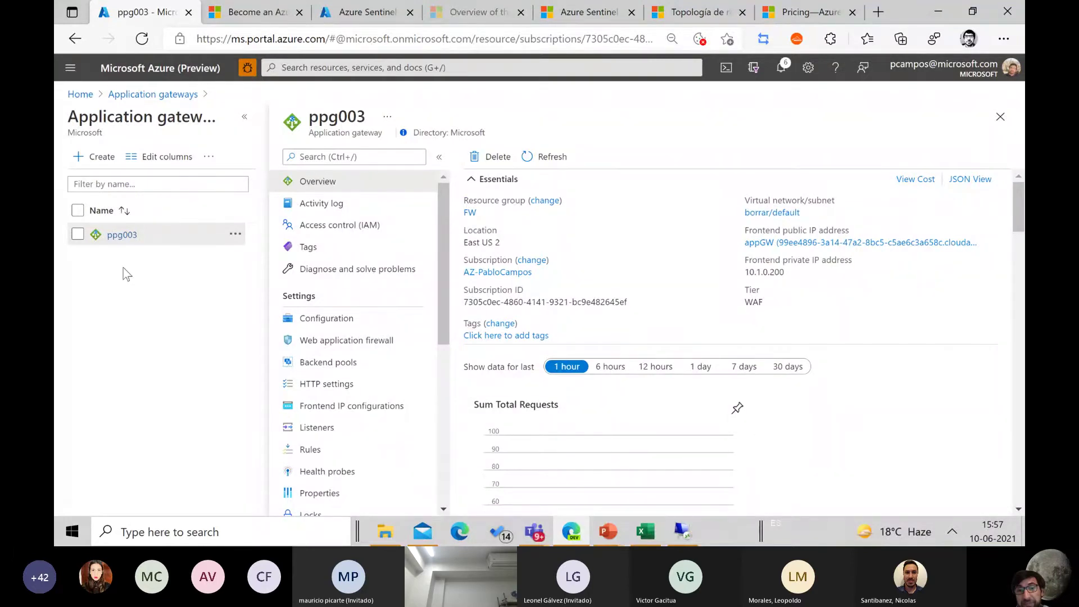
- Open the configuration of application gateway ppg003, check the available tier options and keep WAF selected
click(300, 318)
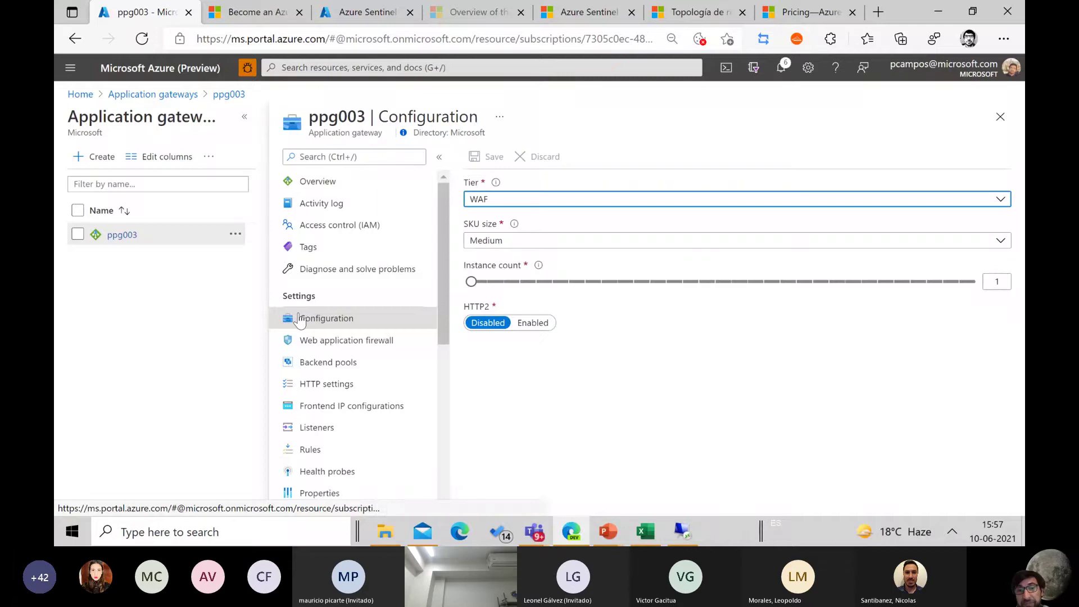
click(509, 201)
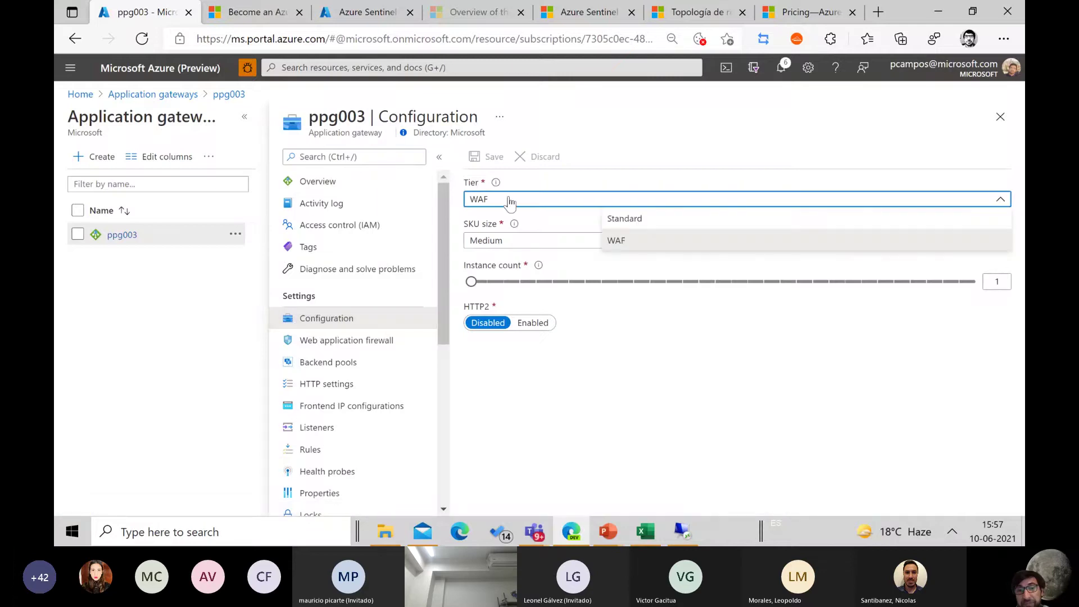
click(614, 245)
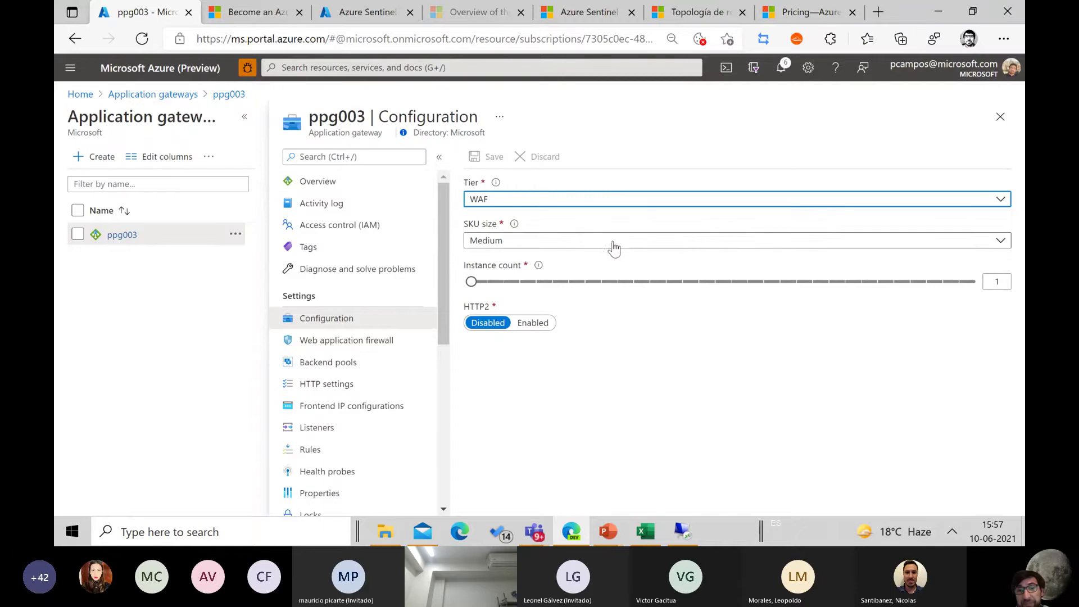
- Open the web application firewall settings of ppg003, switch the firewall mode to Prevention and set it back to Detection
click(379, 346)
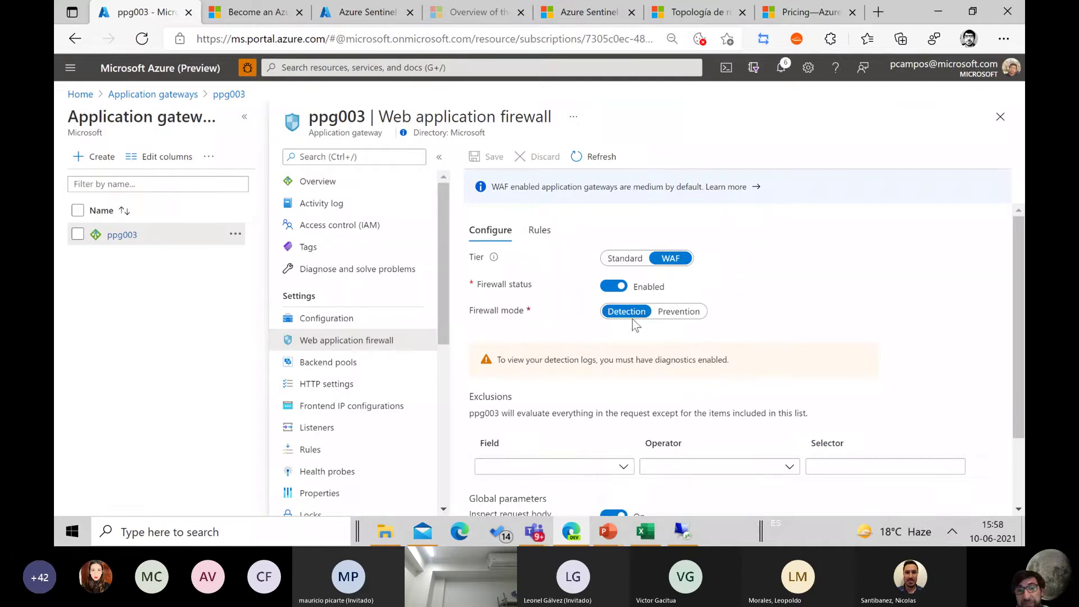
click(679, 313)
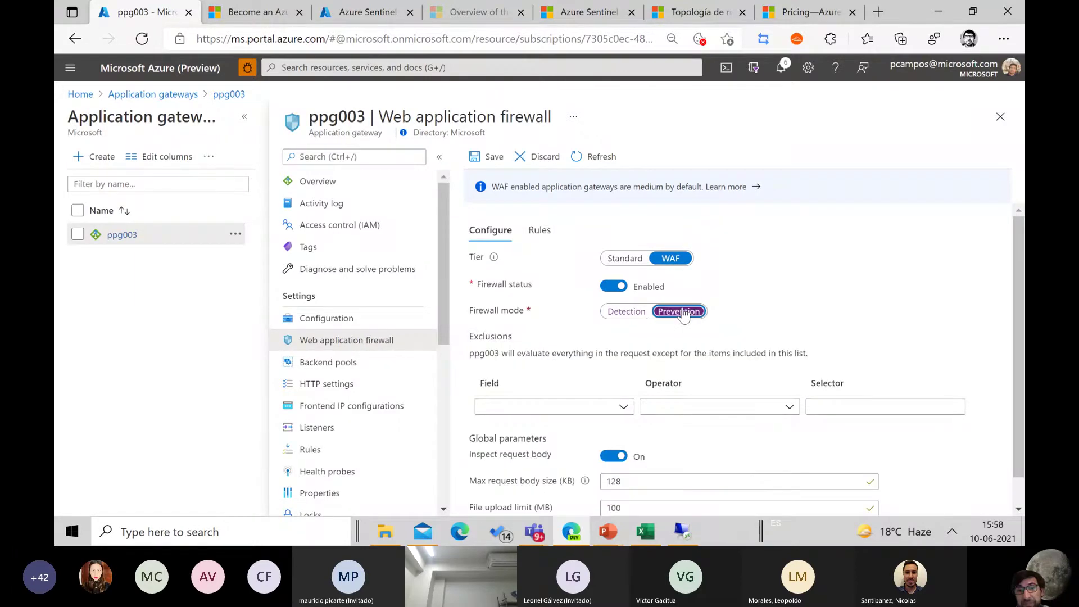
click(630, 313)
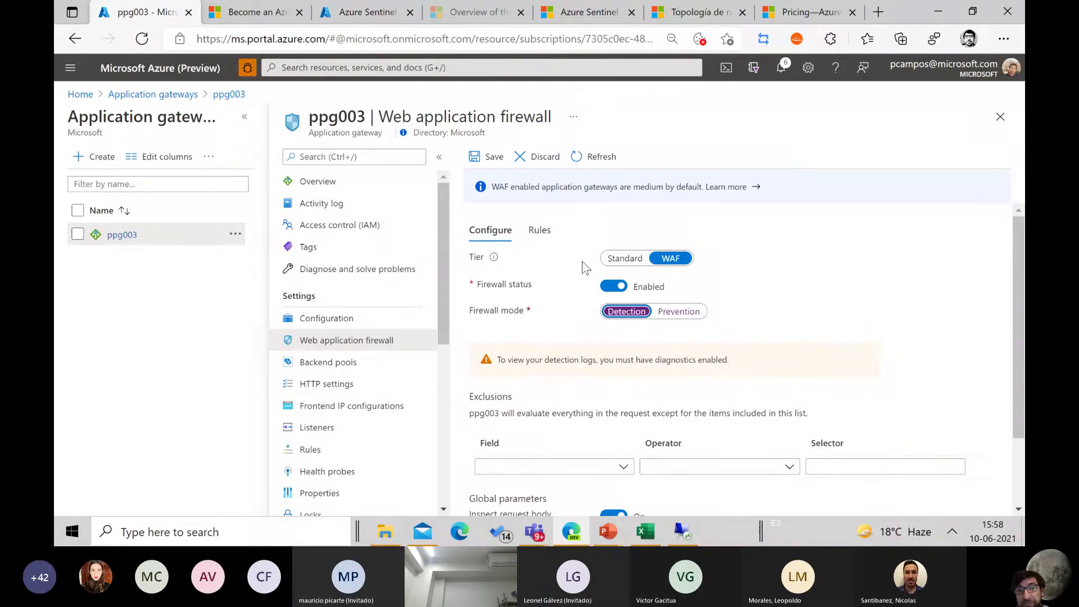
- Enable advanced rule configuration for the OWASP 3.0 rule set and expand the REQUEST-913-SCANNER-DETECTION group to highlight rule 913100's description
click(541, 232)
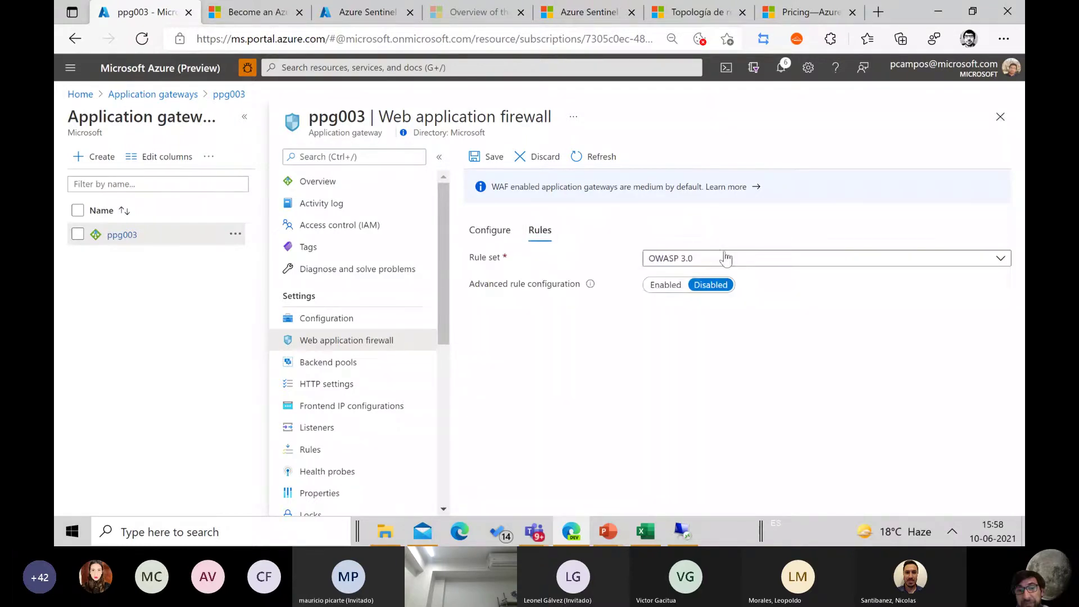
click(662, 285)
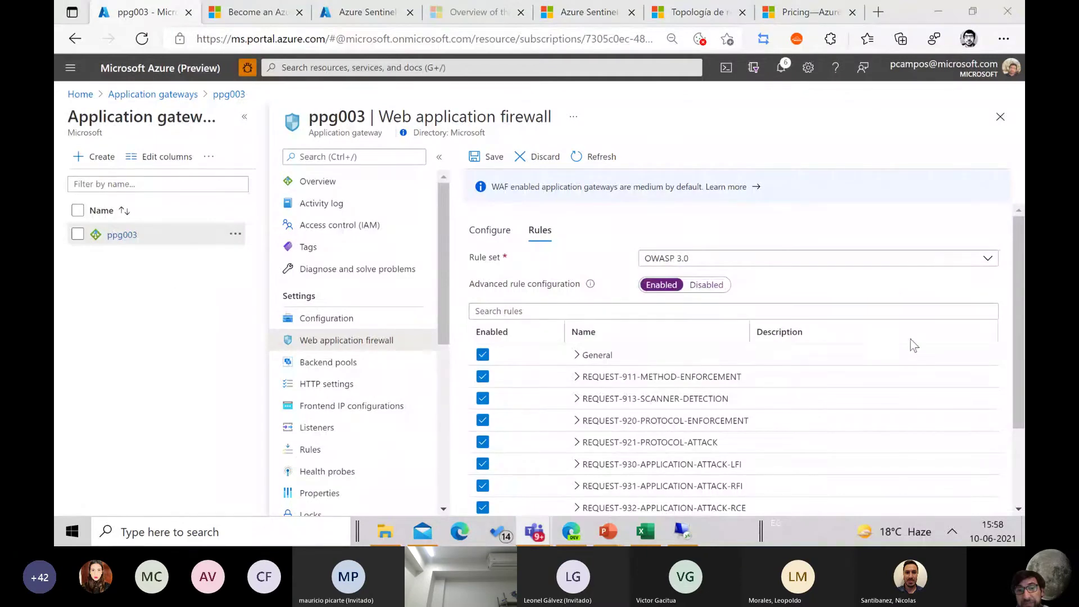
drag(1021, 342, 1021, 399)
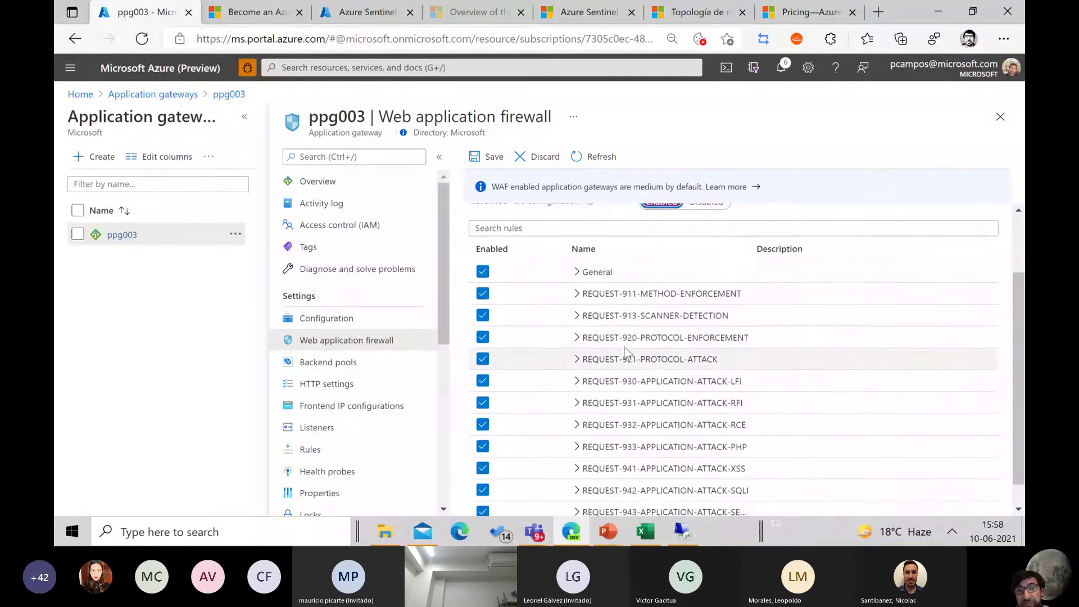
click(588, 320)
drag(755, 337, 958, 337)
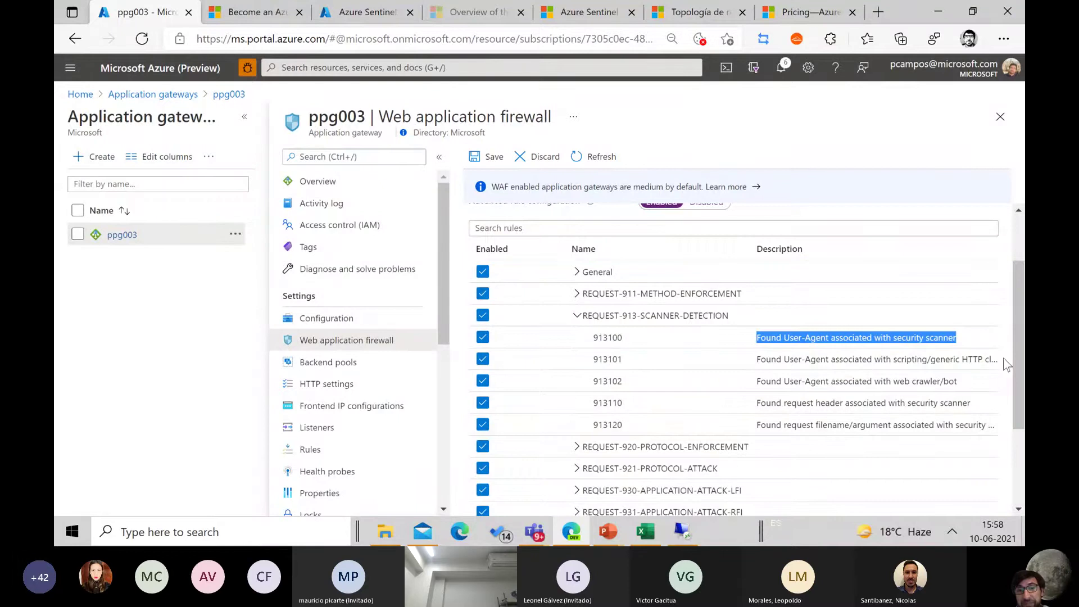
- Expand the REQUEST-921-PROTOCOL-ATTACK group, look through its rules and collapse it again
scroll(630, 350, down, 2)
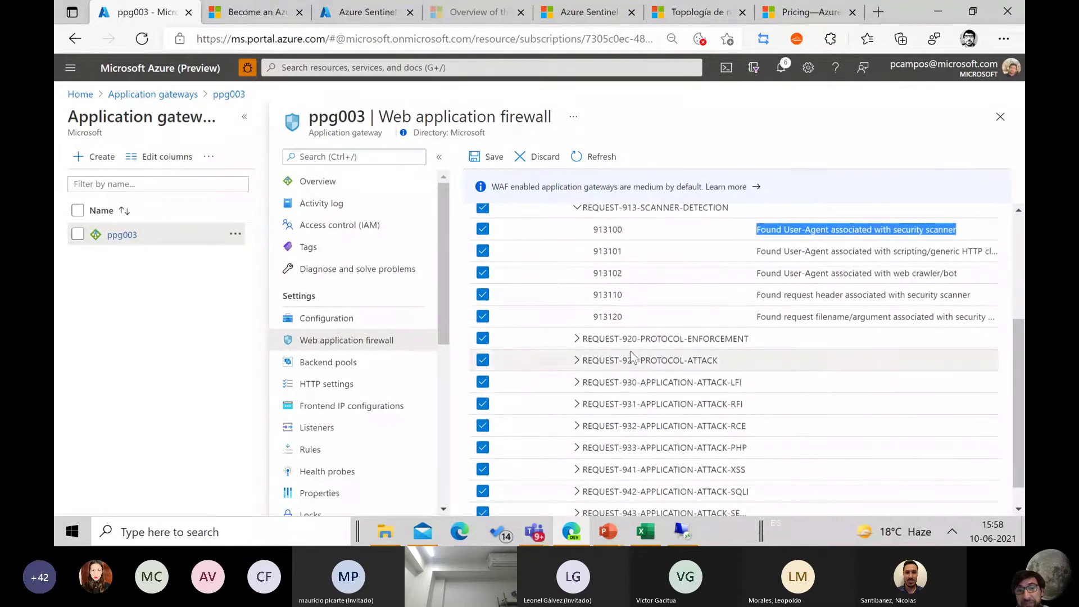
click(577, 361)
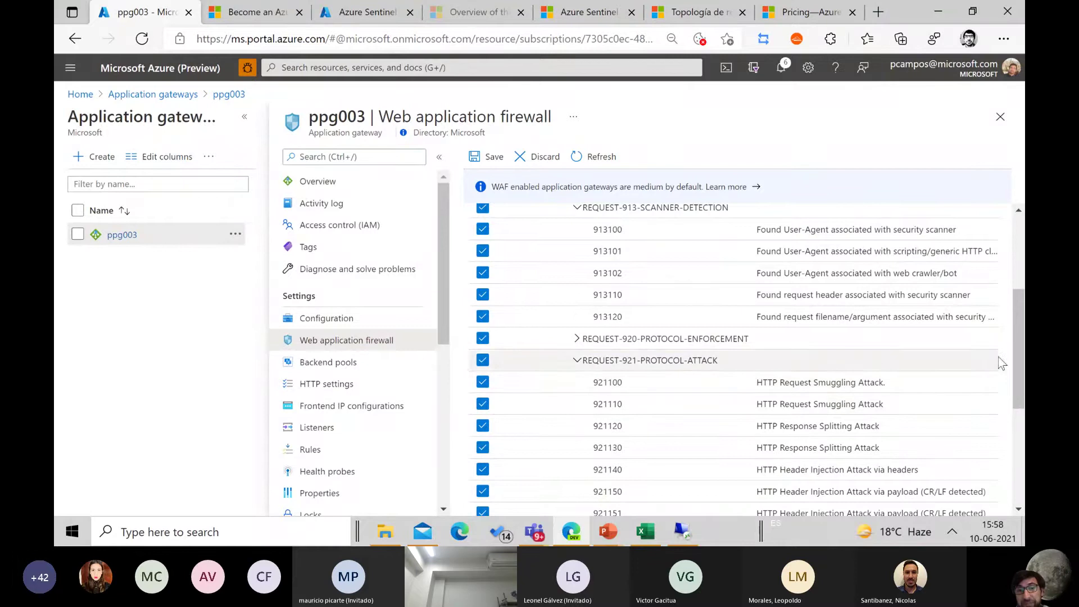
drag(1014, 323, 1015, 359)
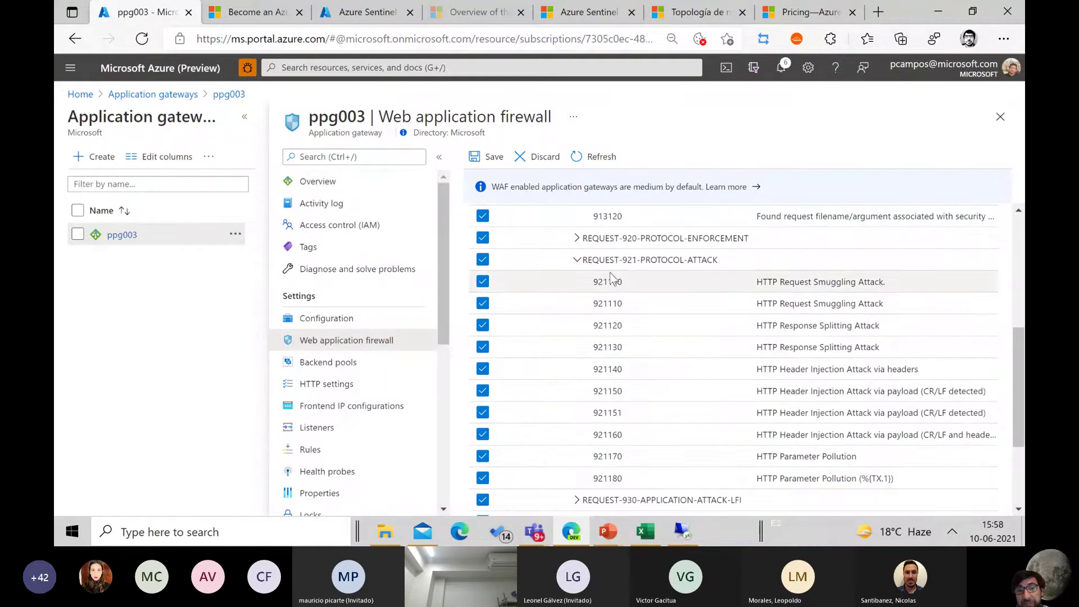
click(577, 262)
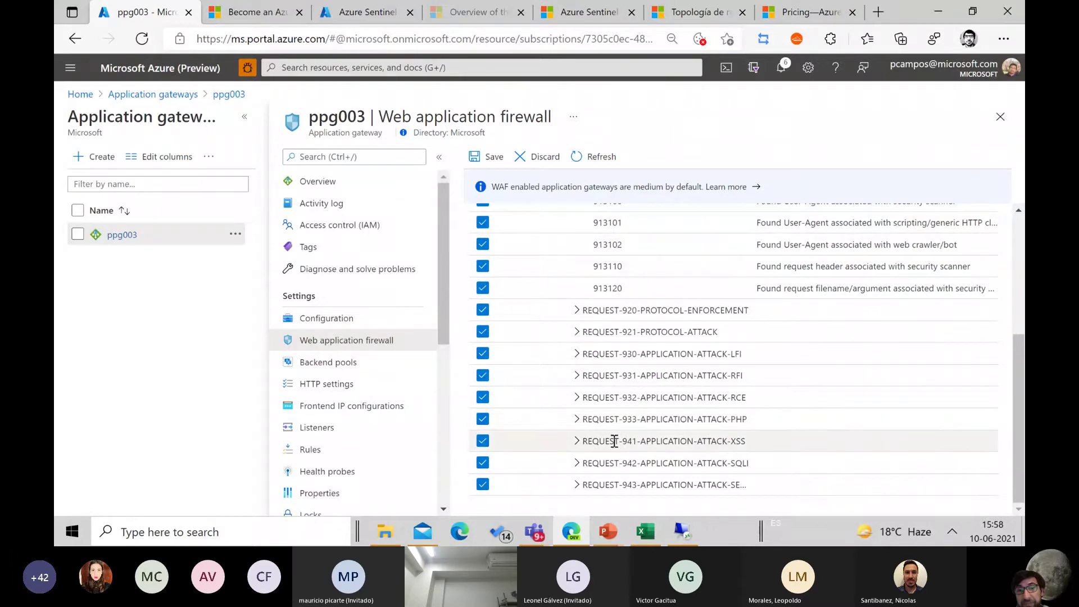
- Examine the rules in the XSS, PHP and SQLI application attack groups and return to the beginning of the rule list
click(577, 441)
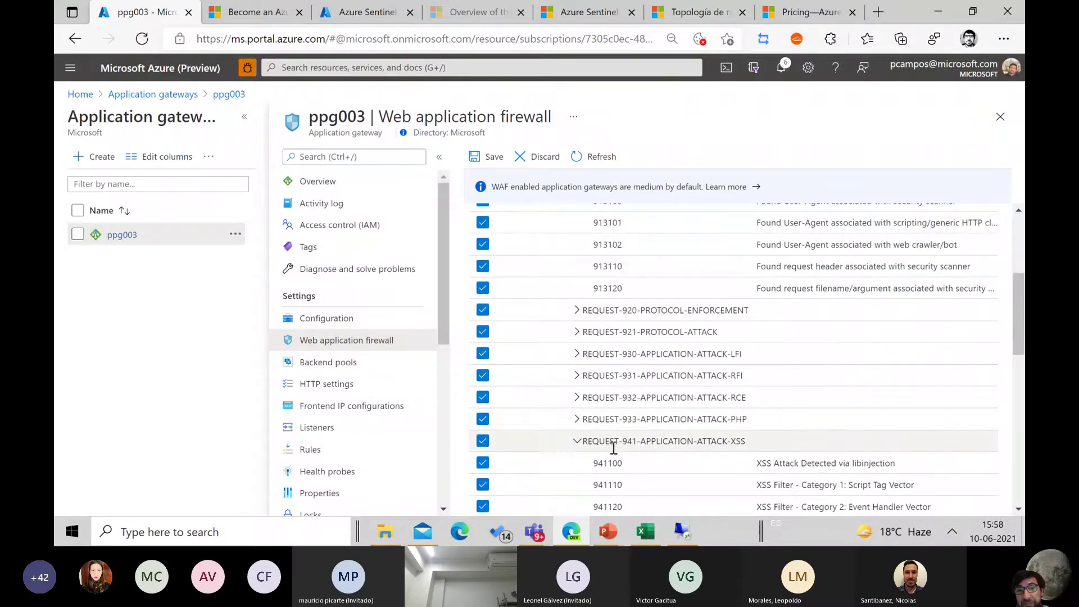
drag(1018, 327, 1019, 371)
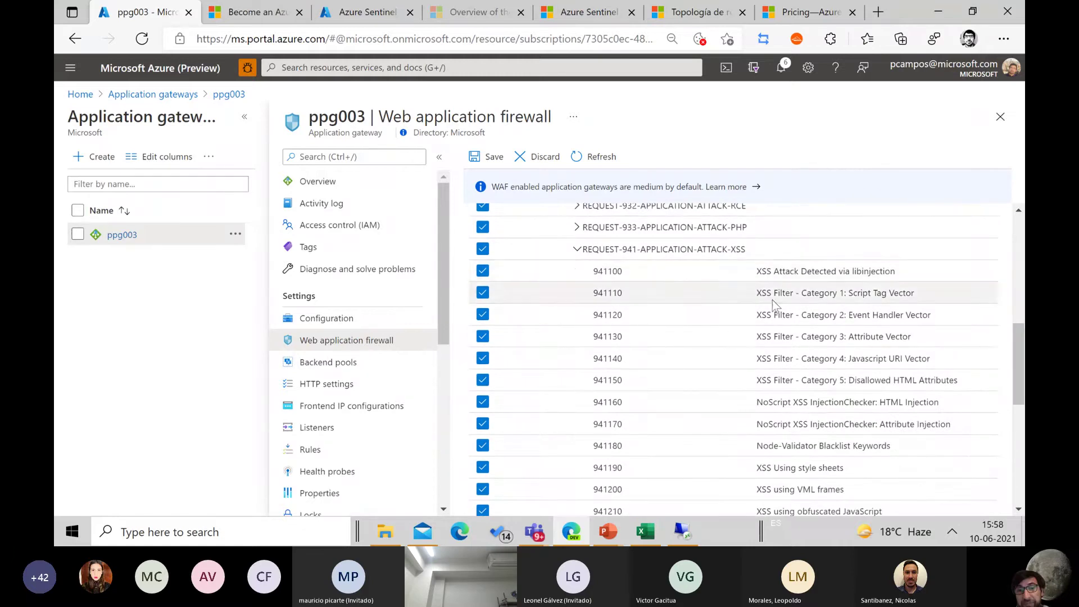
click(577, 235)
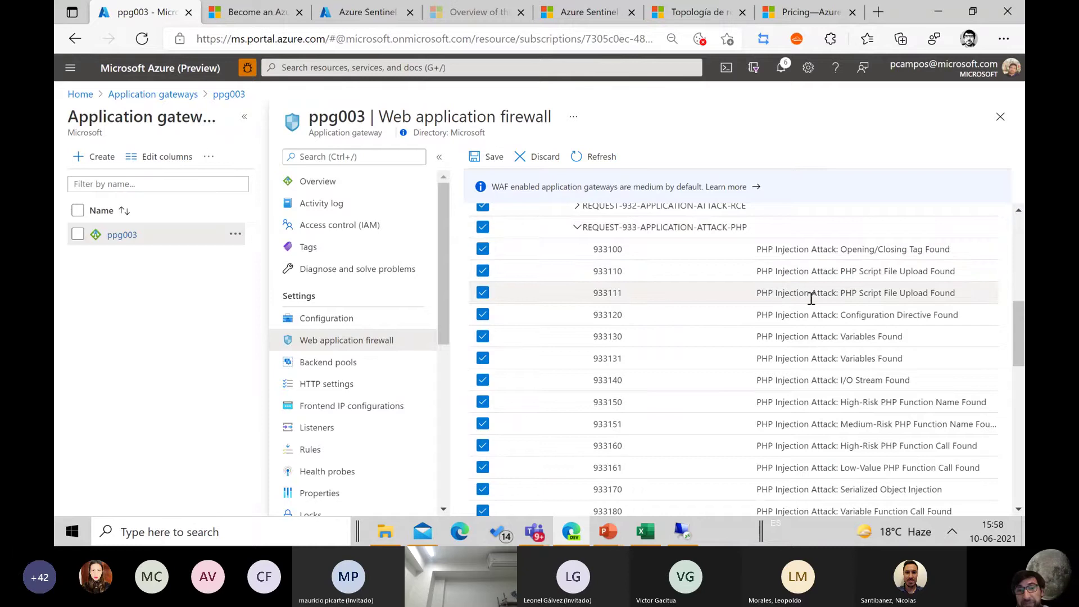
click(580, 230)
click(579, 250)
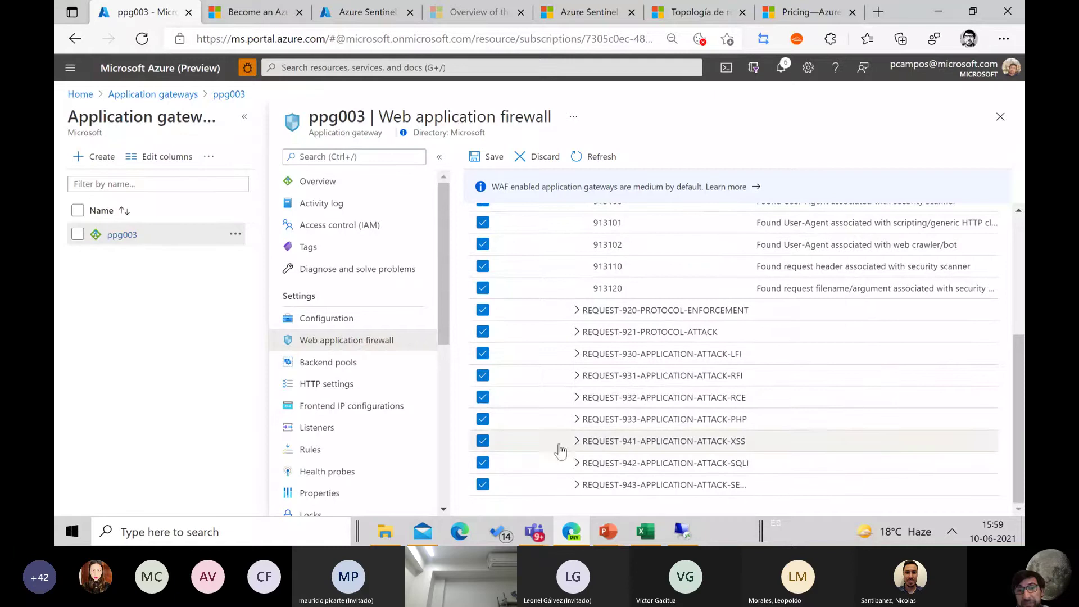
click(577, 463)
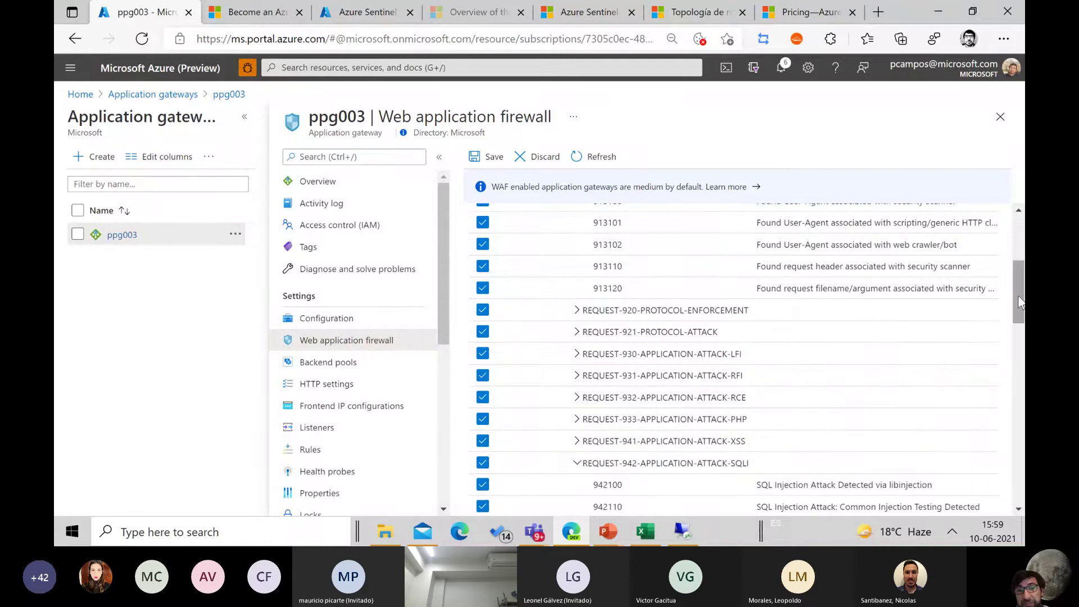
drag(1019, 302, 1016, 221)
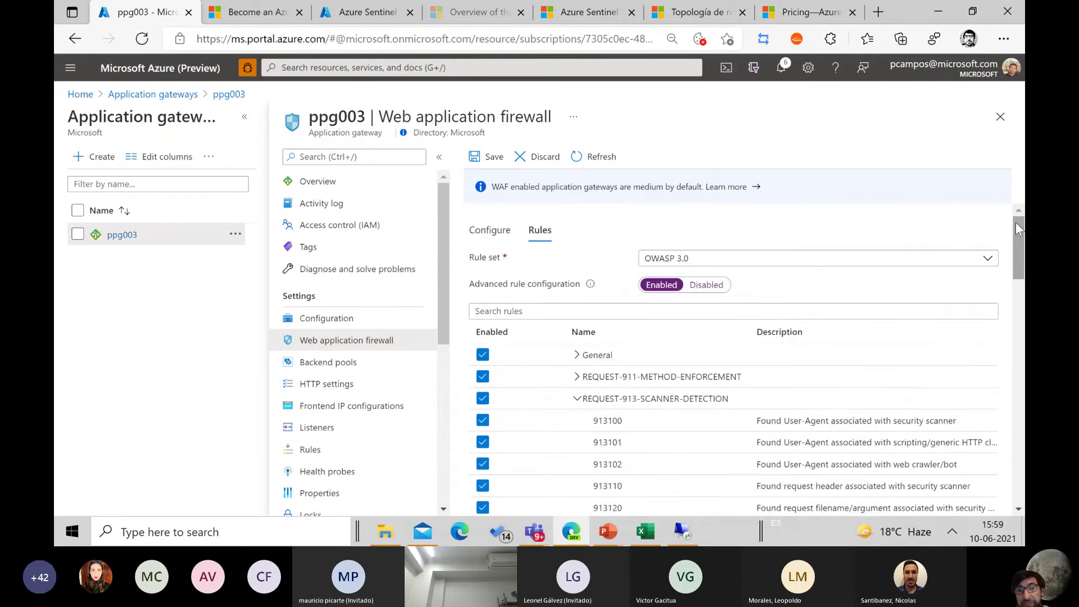
- Return to the firewall's general configuration, switch the mode to Prevention and restore Detection
click(494, 234)
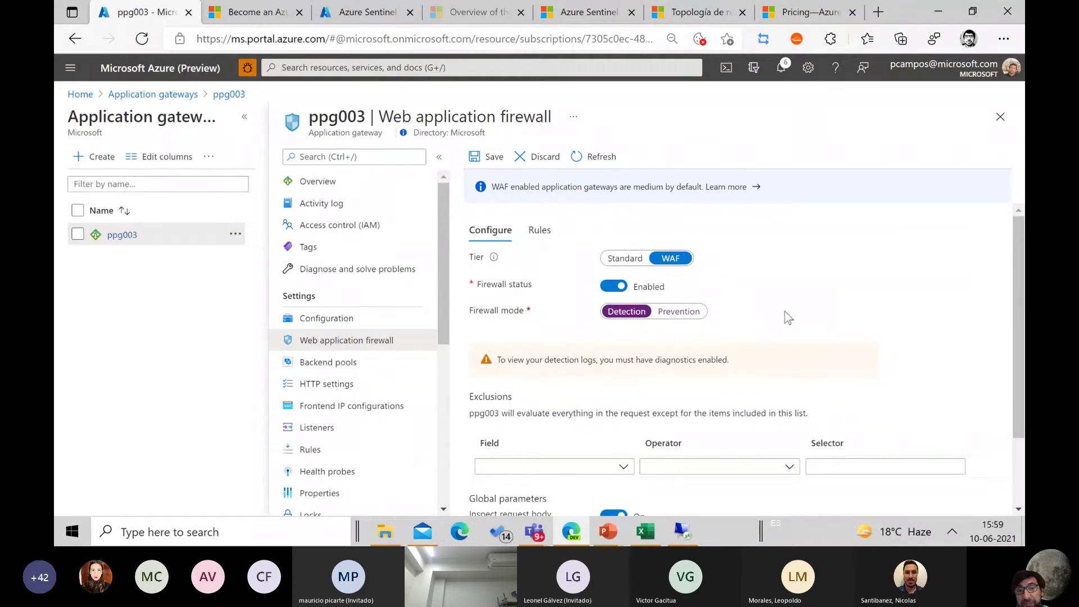
click(693, 315)
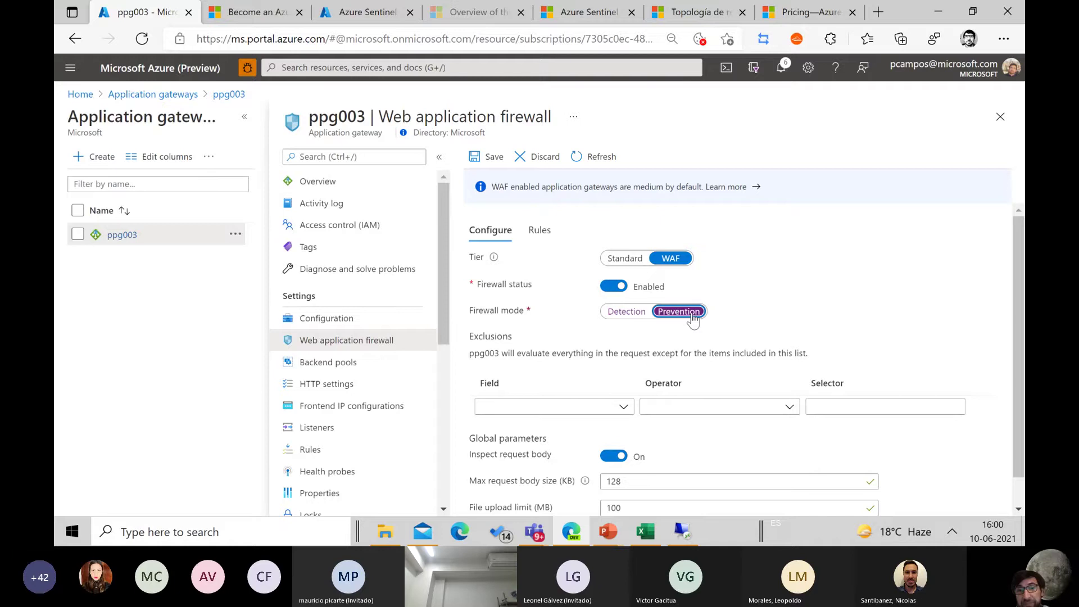
click(614, 315)
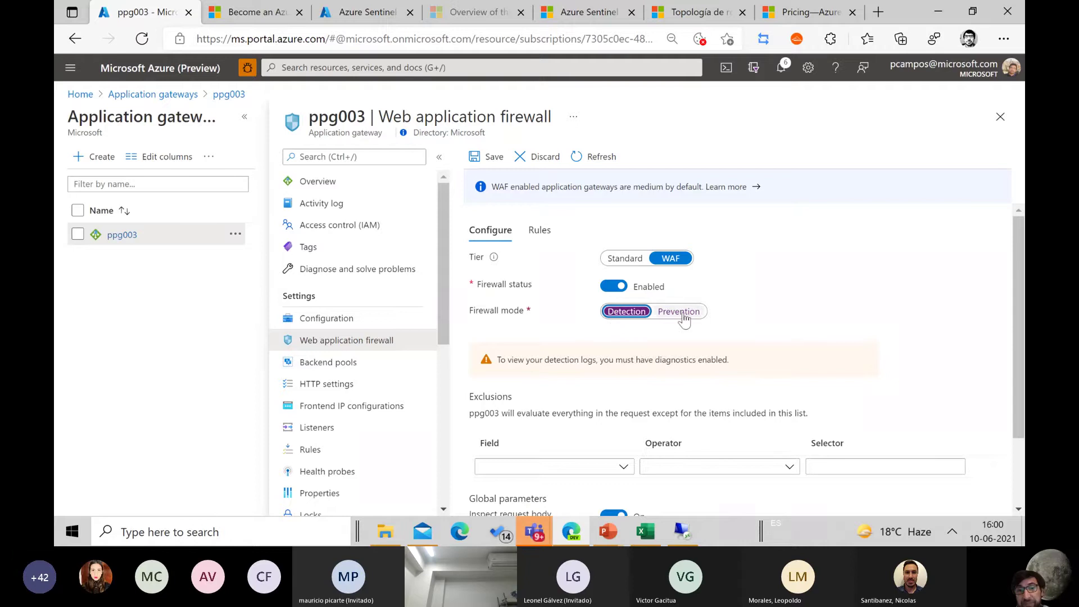
- Disable rule 913102 for web crawlers and bots in the REQUEST-913-SCANNER-DETECTION group
click(536, 229)
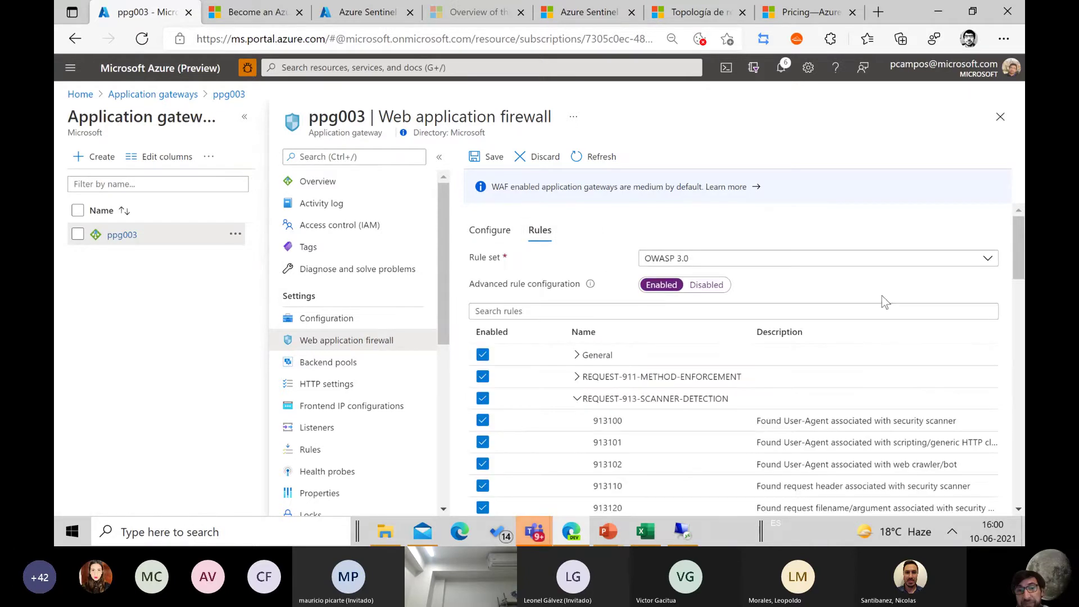
scroll(1022, 254, down, 2)
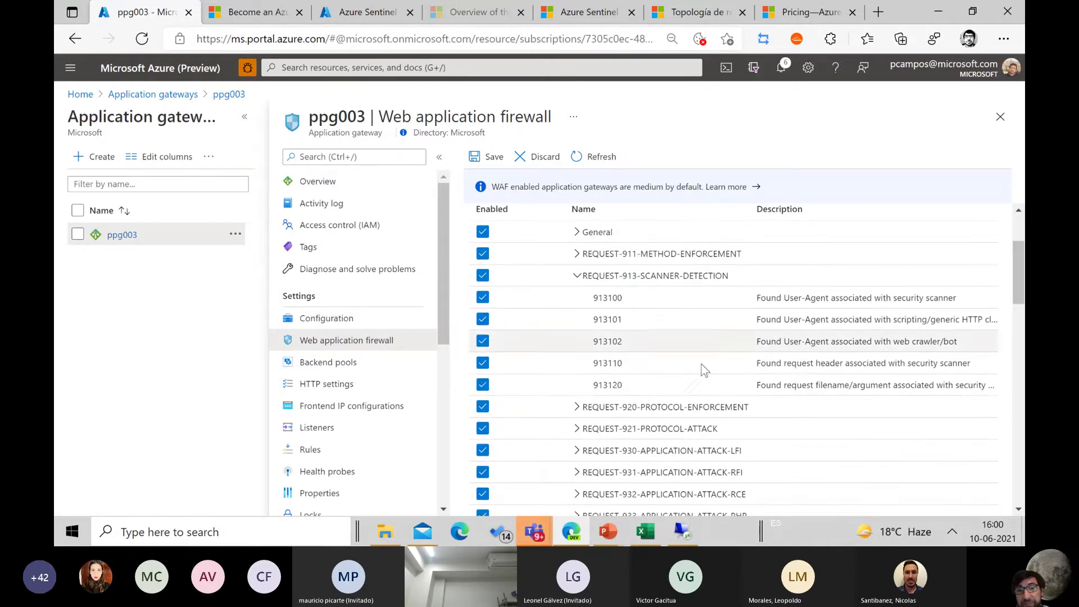
drag(595, 341, 625, 345)
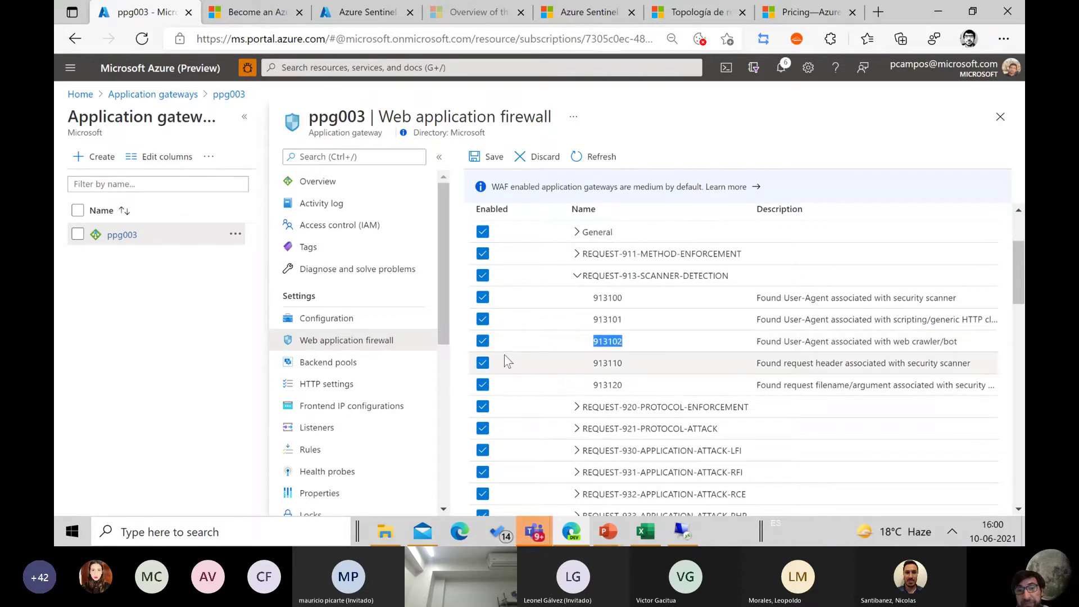
click(483, 345)
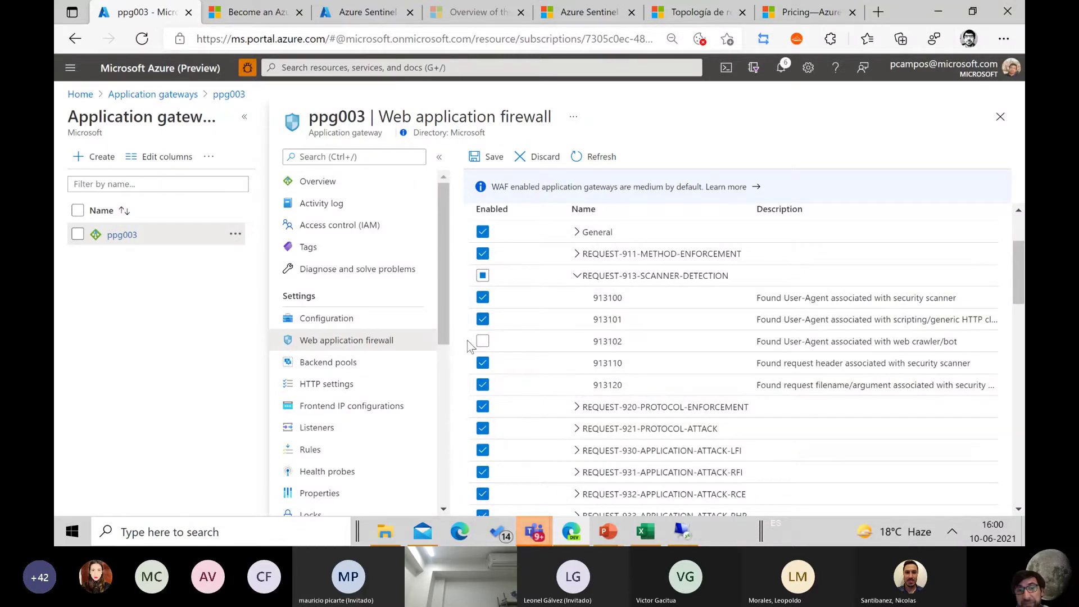
scroll(1023, 304, up, 2)
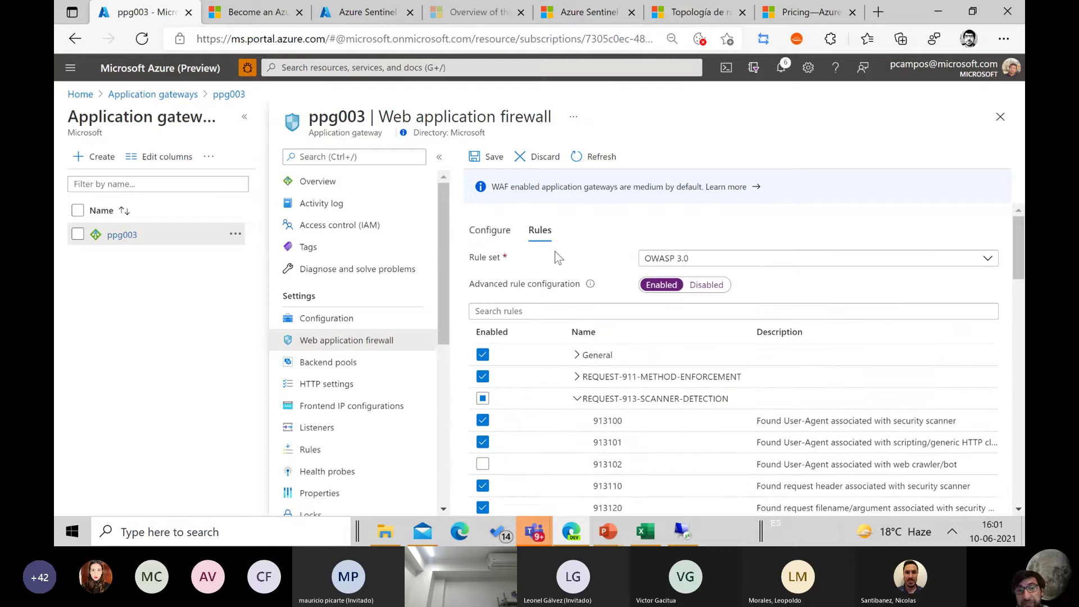
- Examine the firewall's exclusions and global parameters in its general configuration
click(487, 235)
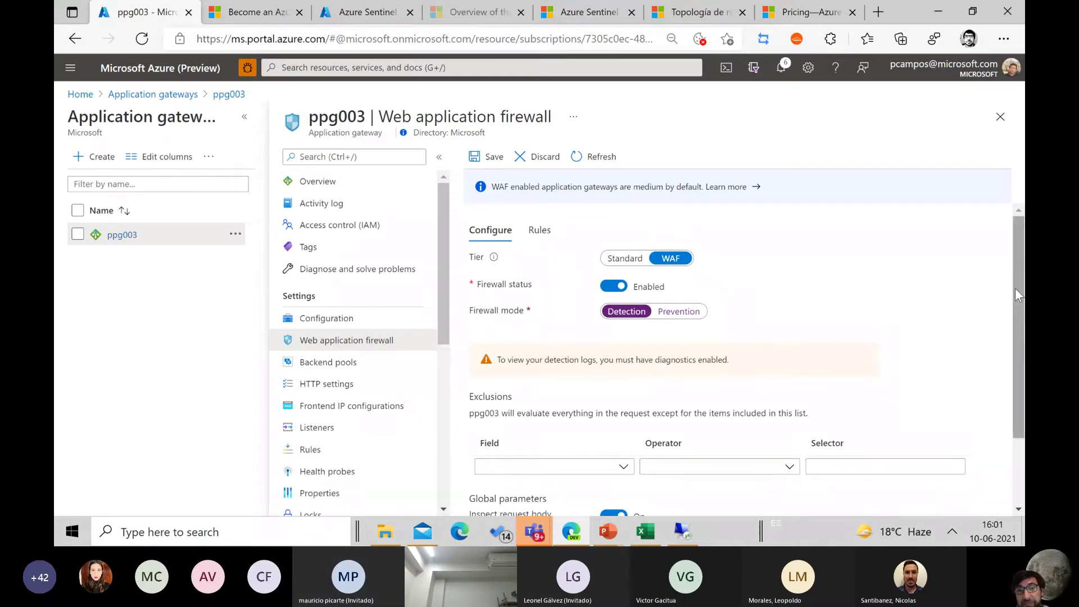
drag(1015, 290, 1010, 381)
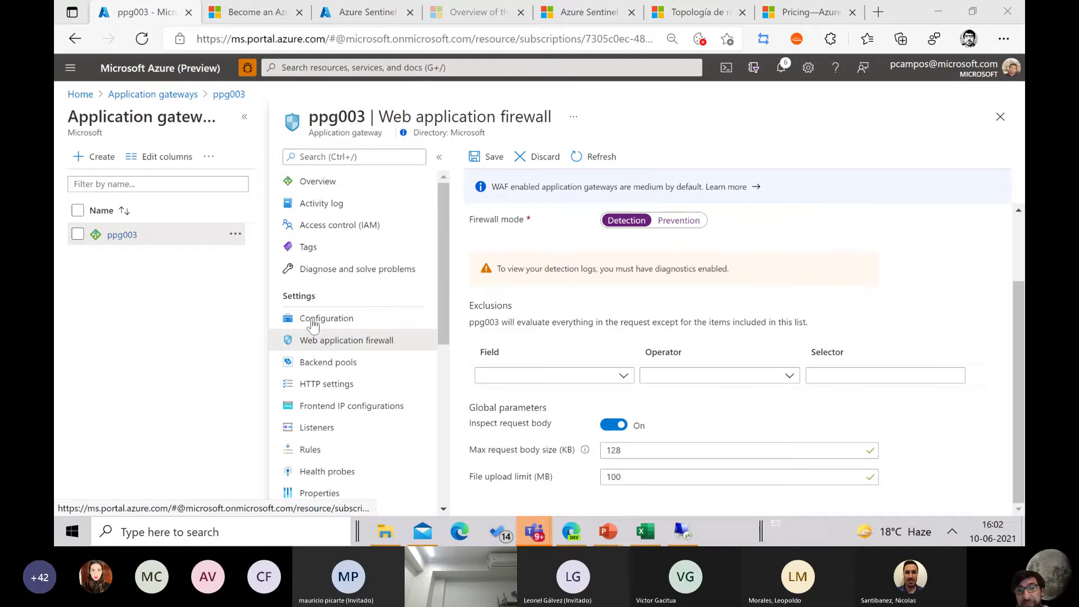
- Leave the firewall settings, discarding the unsaved edits, and view the gateway's backend pools and HTTP settings
click(318, 362)
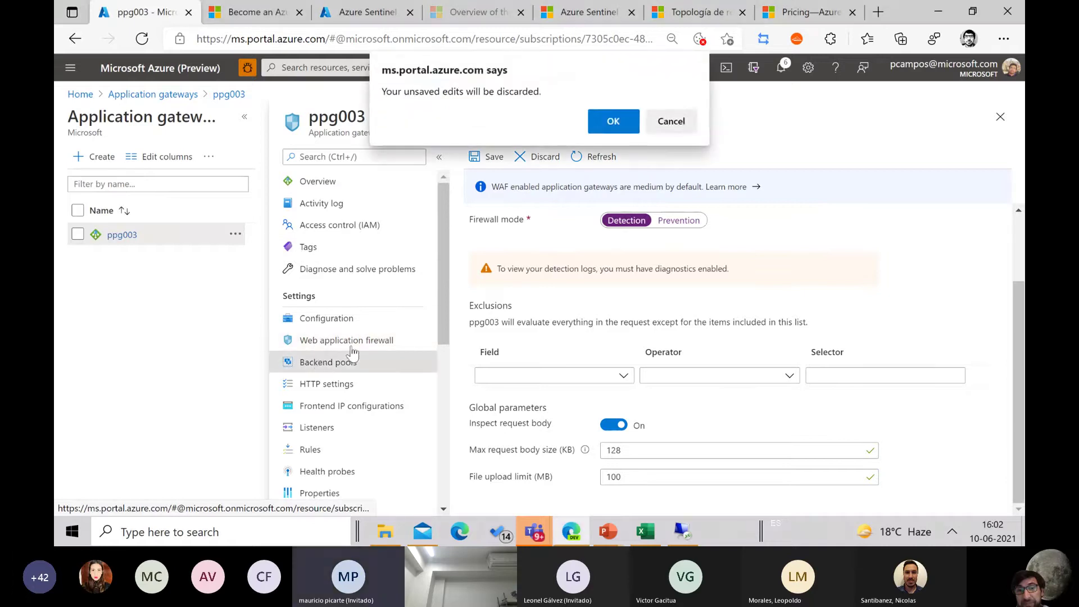
click(613, 120)
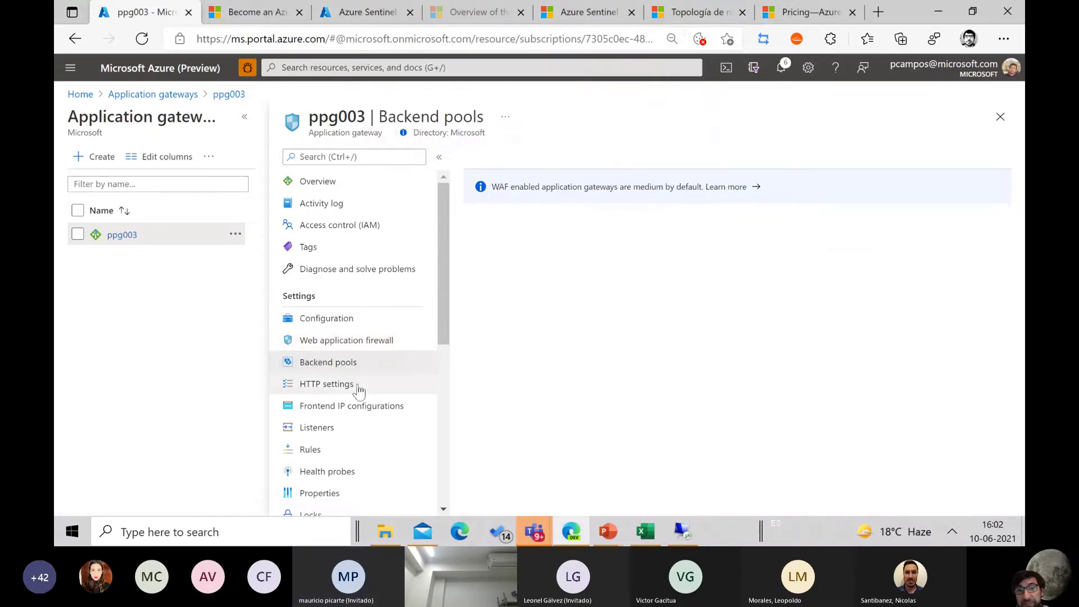
click(336, 388)
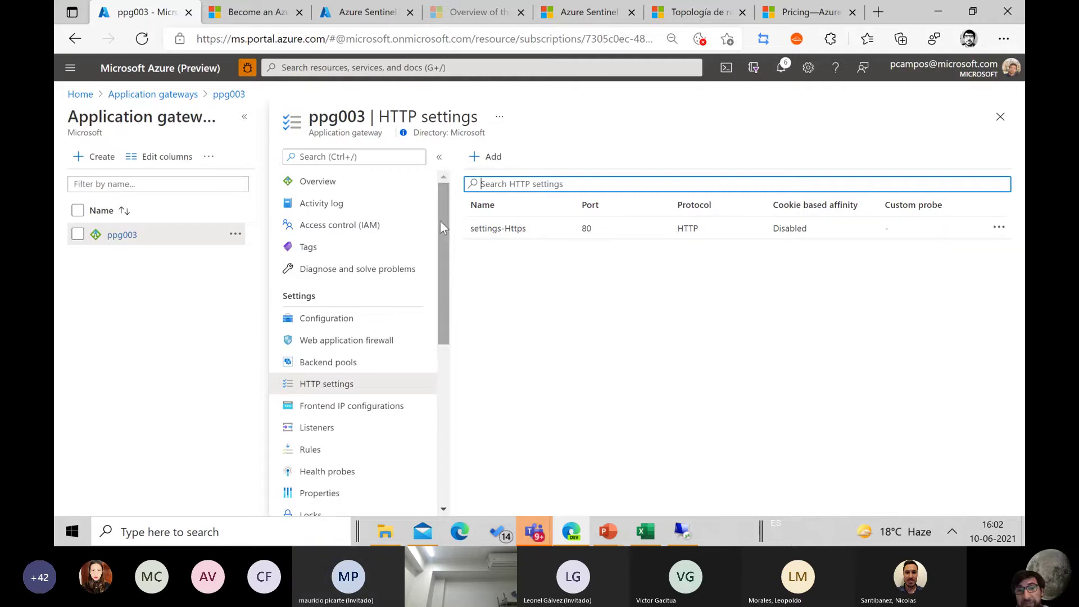
- Open the gateway's Insights, view the ruteointerno rule's details in the topology diagram and enlarge the diagram
drag(439, 220, 456, 306)
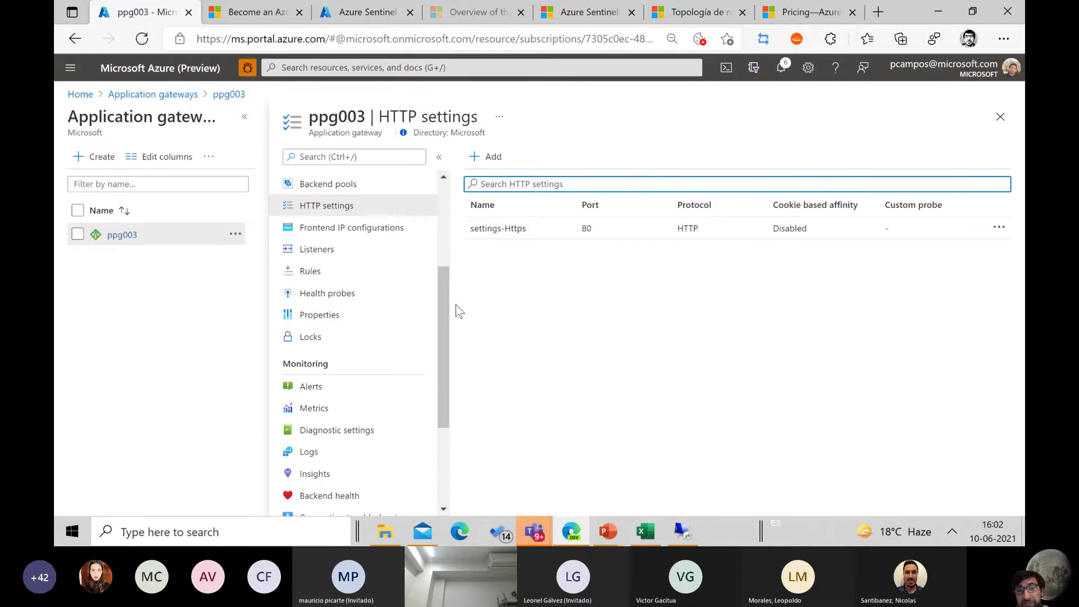
click(349, 474)
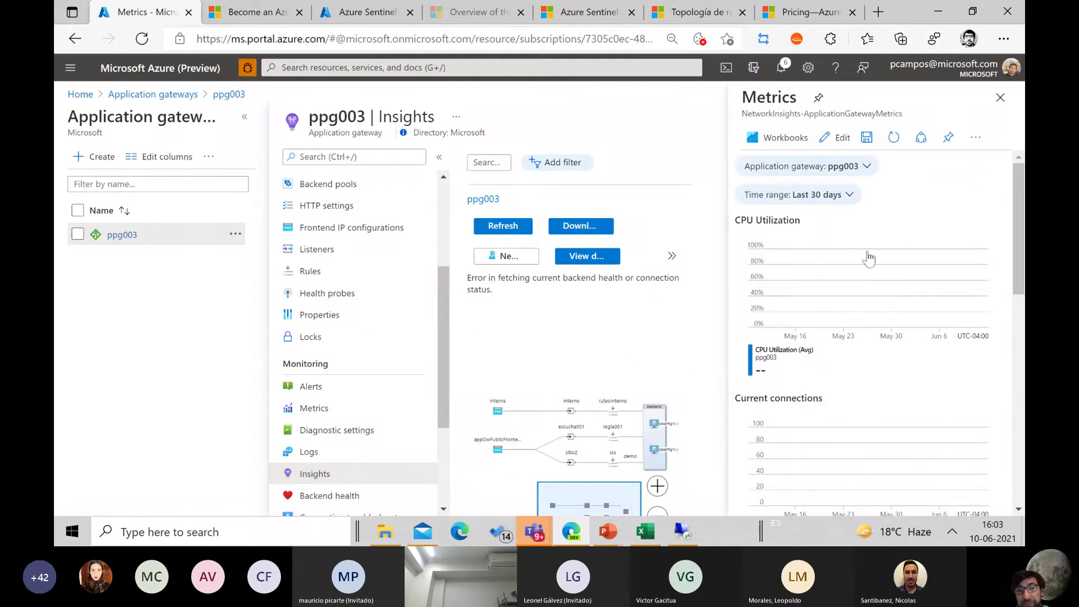
click(613, 411)
scroll(612, 410, down, 1)
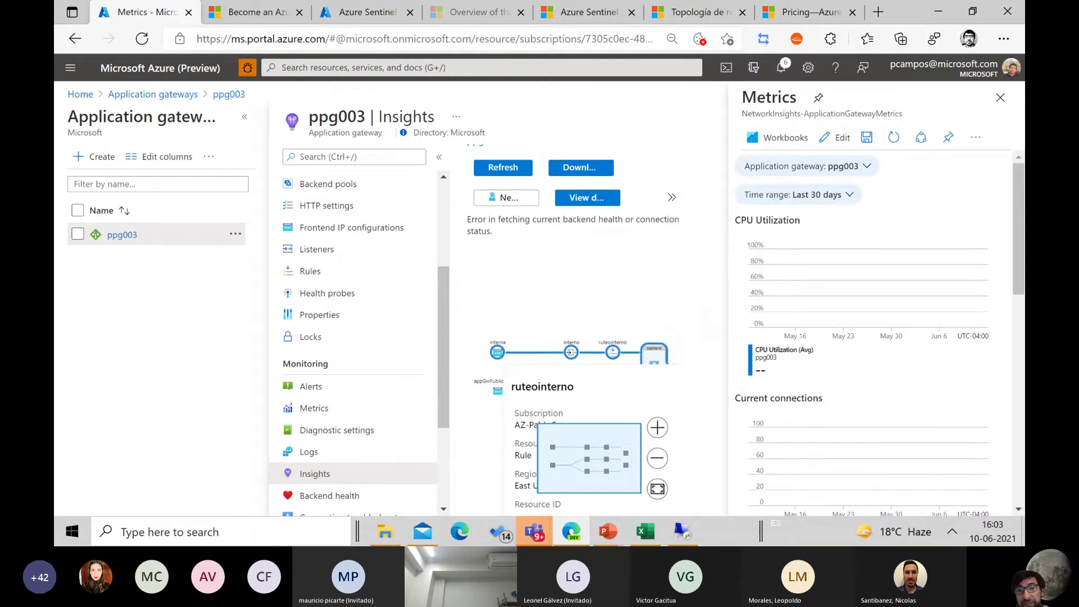
click(631, 301)
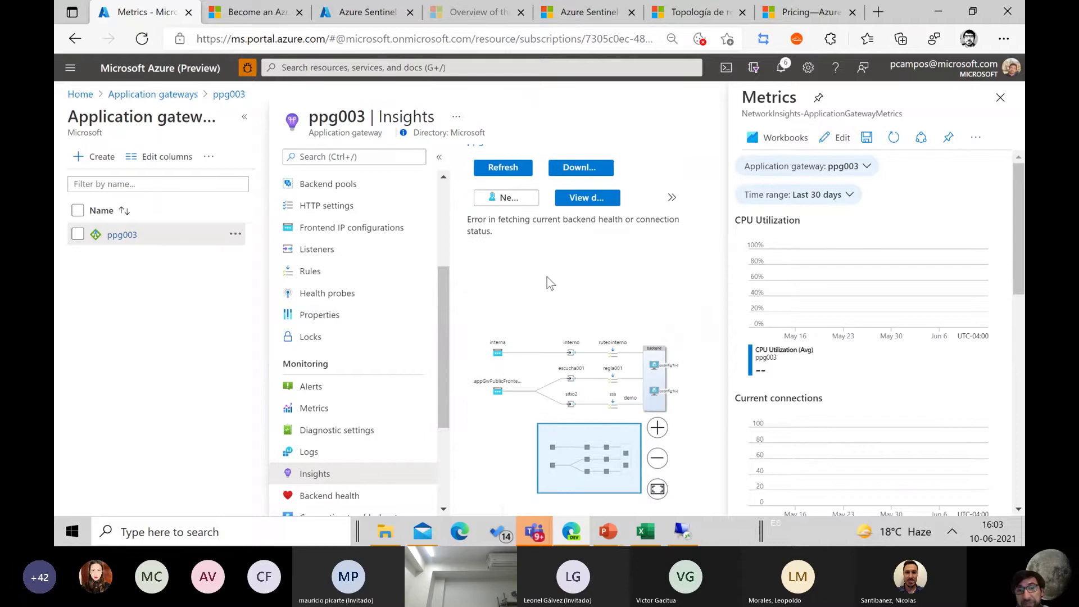
click(657, 428)
click(656, 428)
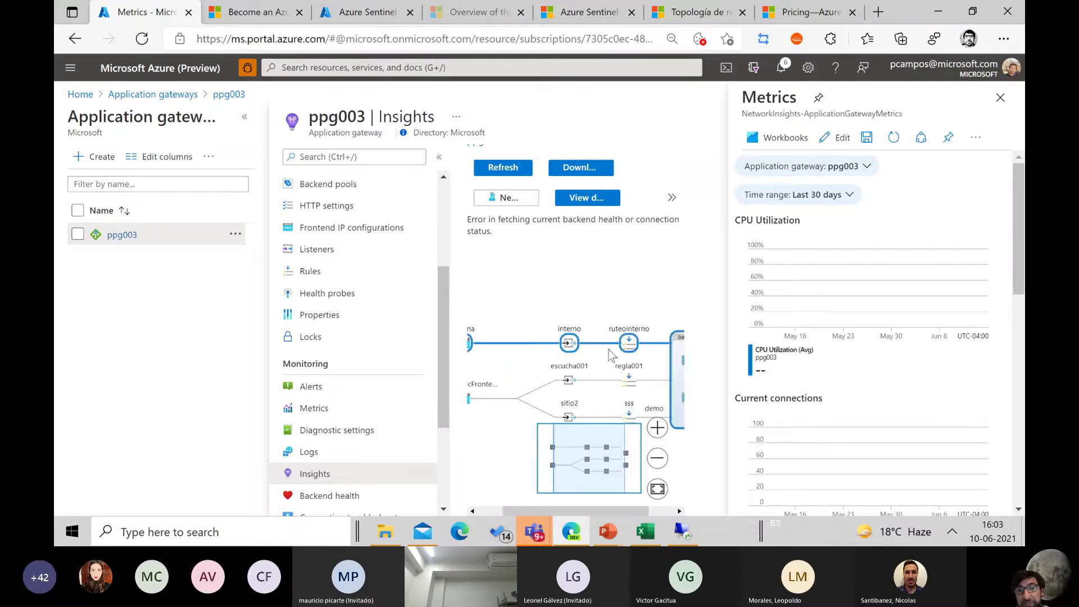
- View the whole Insights topology diagram with the gateway list collapsed, and open the gateway's request routing rules
drag(542, 273, 598, 230)
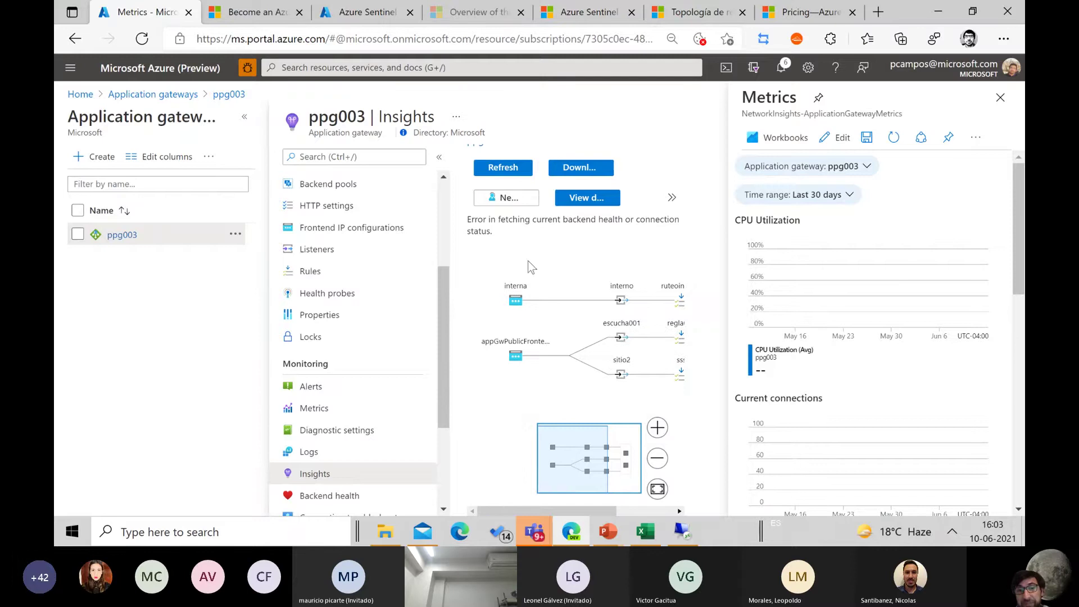
click(244, 119)
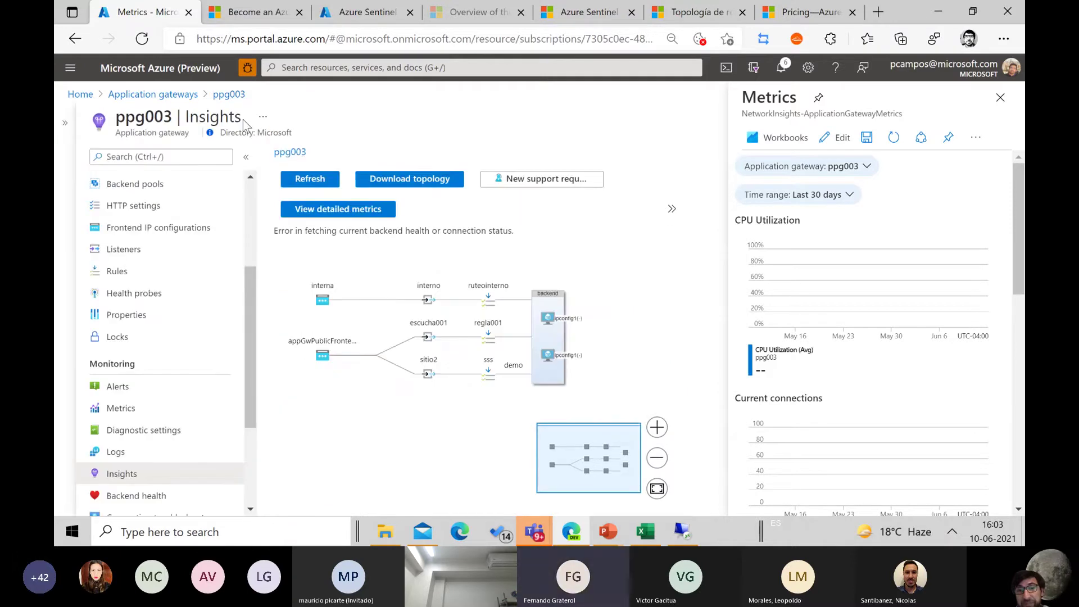
click(144, 275)
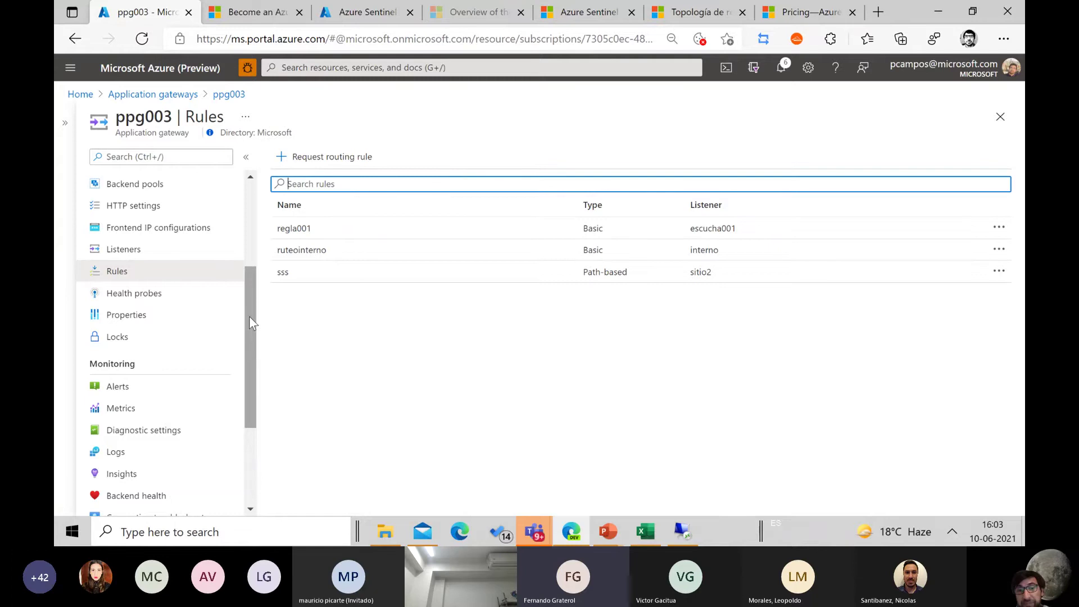
- Edit the gateway's waf diagnostic setting and include AllMetrics in the collected data
click(145, 431)
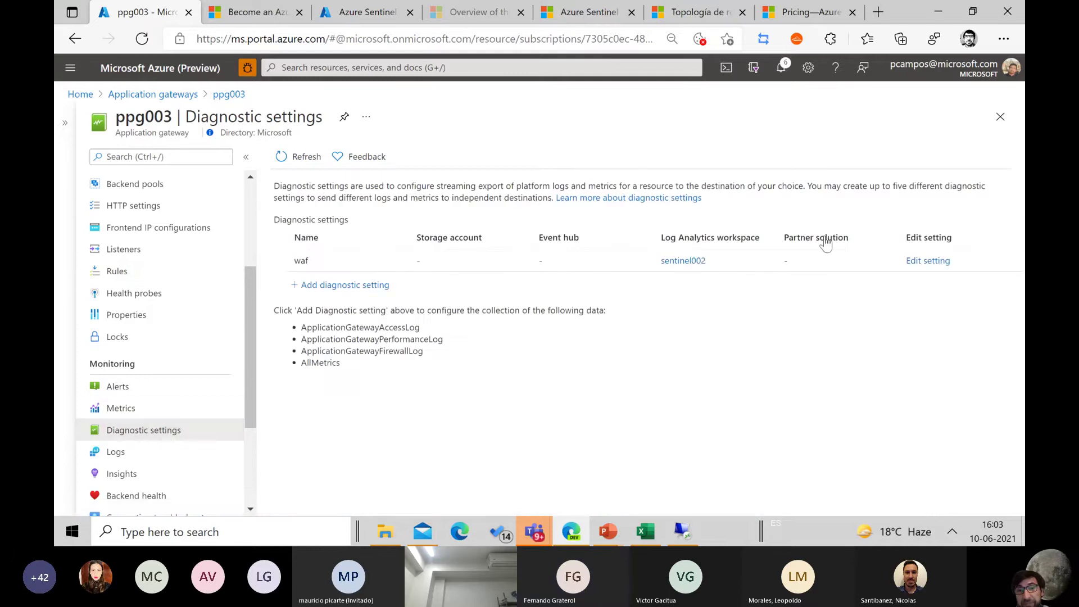
click(927, 262)
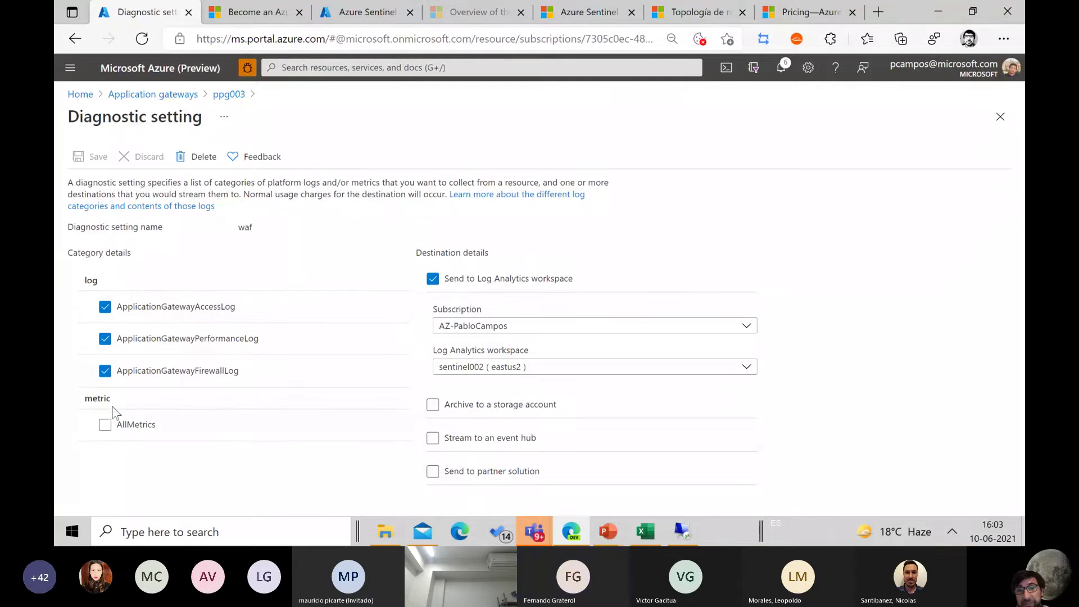
click(105, 426)
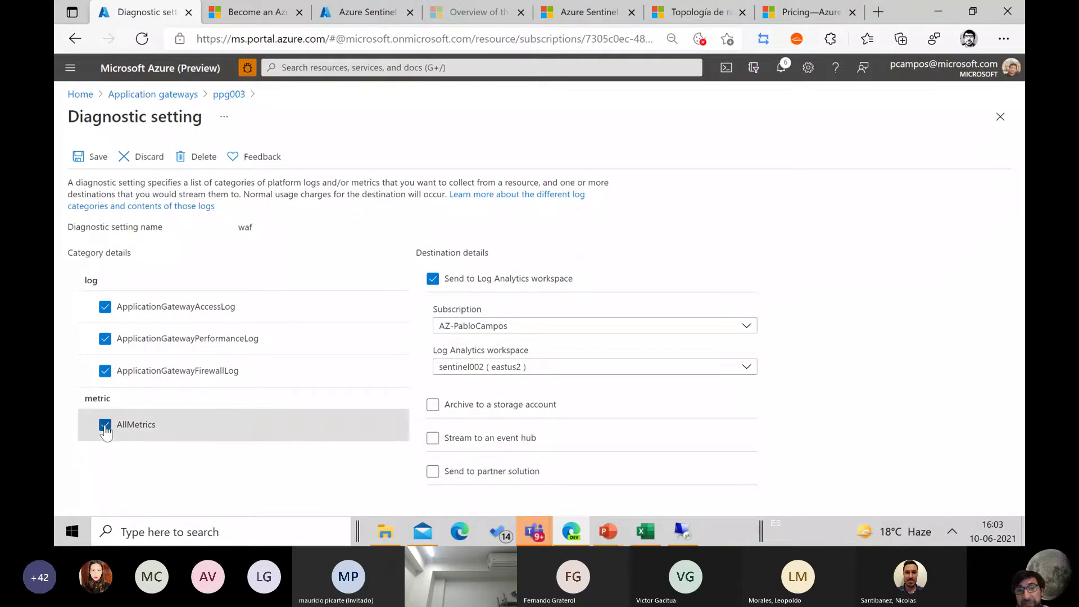
click(527, 409)
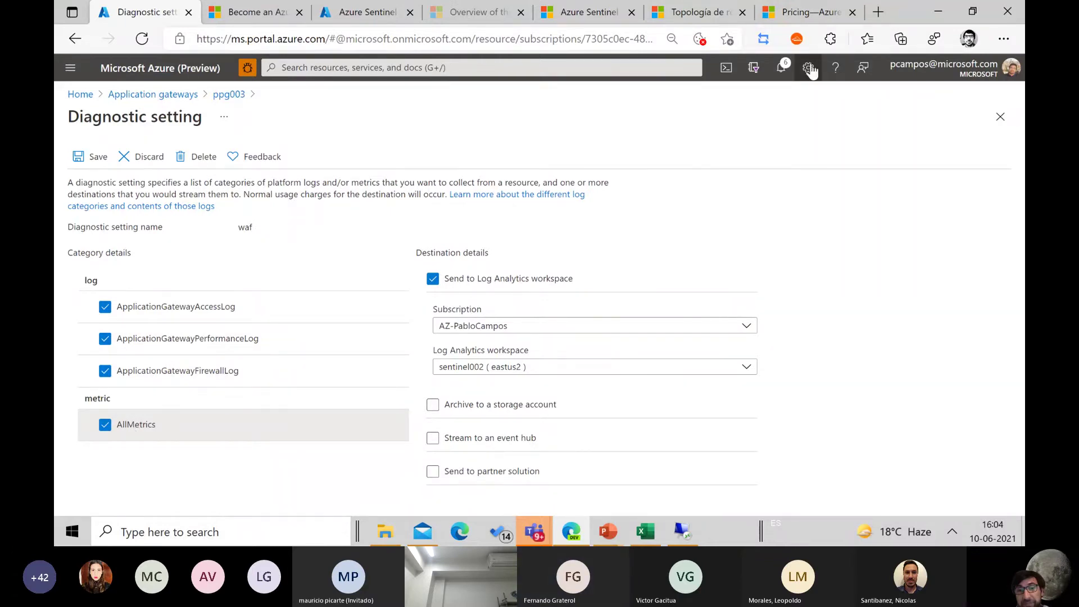
- Search Google in a new browser tab for "log analytics pricing"
click(881, 11)
text(www.google.cl)
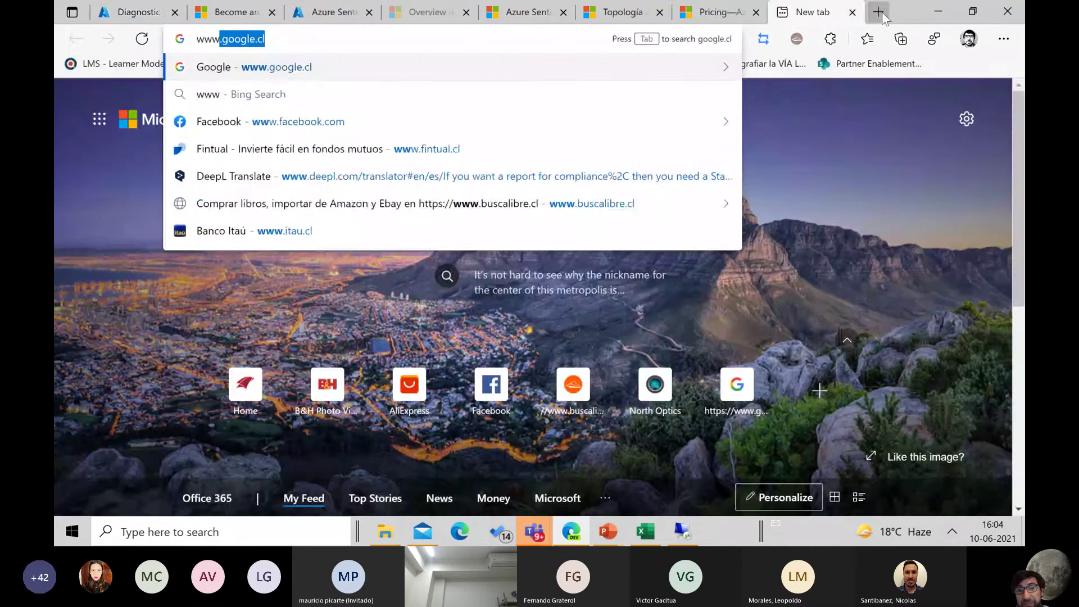
key(Return)
text(Log an)
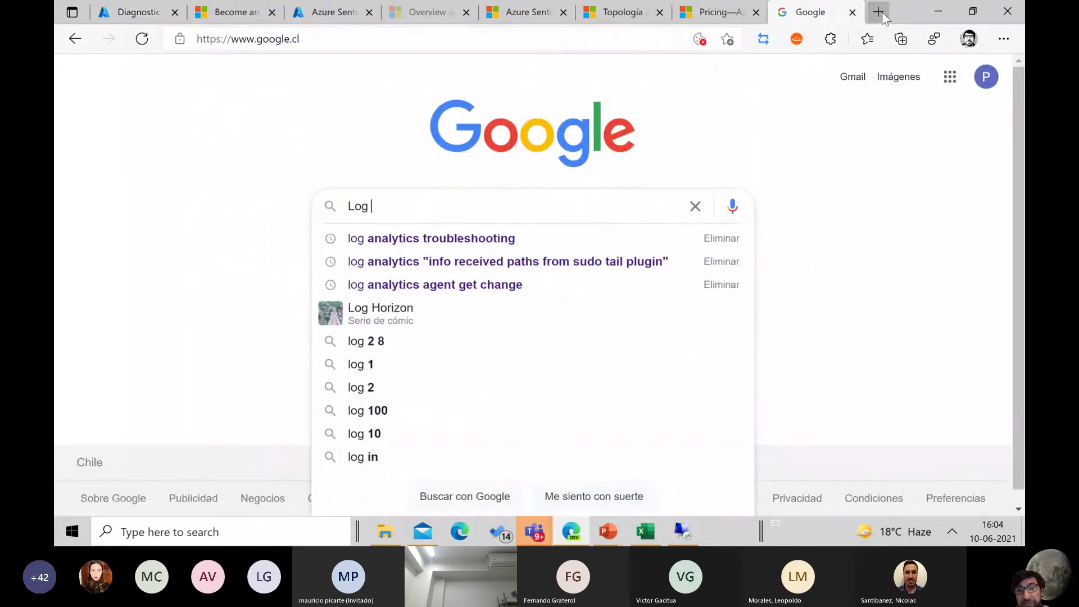
key(Down)
key(BackSpace)
key(BackSpace)
key(BackSpace)
key(BackSpace)
key(BackSpace)
key(BackSpace)
key(BackSpace)
key(BackSpace)
key(BackSpace)
key(BackSpace)
key(BackSpace)
key(BackSpace)
key(BackSpace)
key(BackSpace)
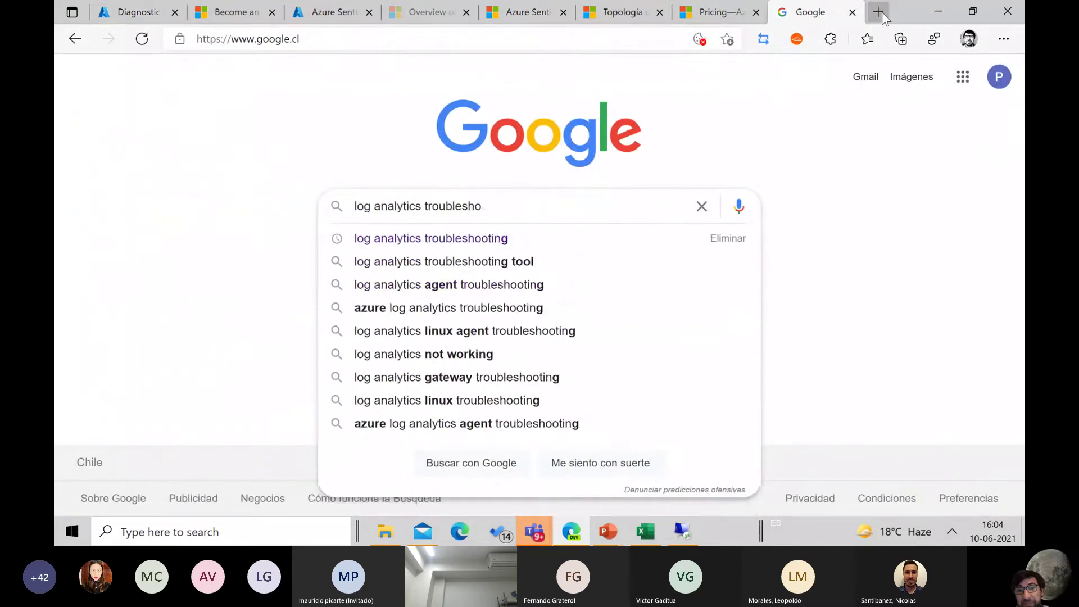
text(pricing)
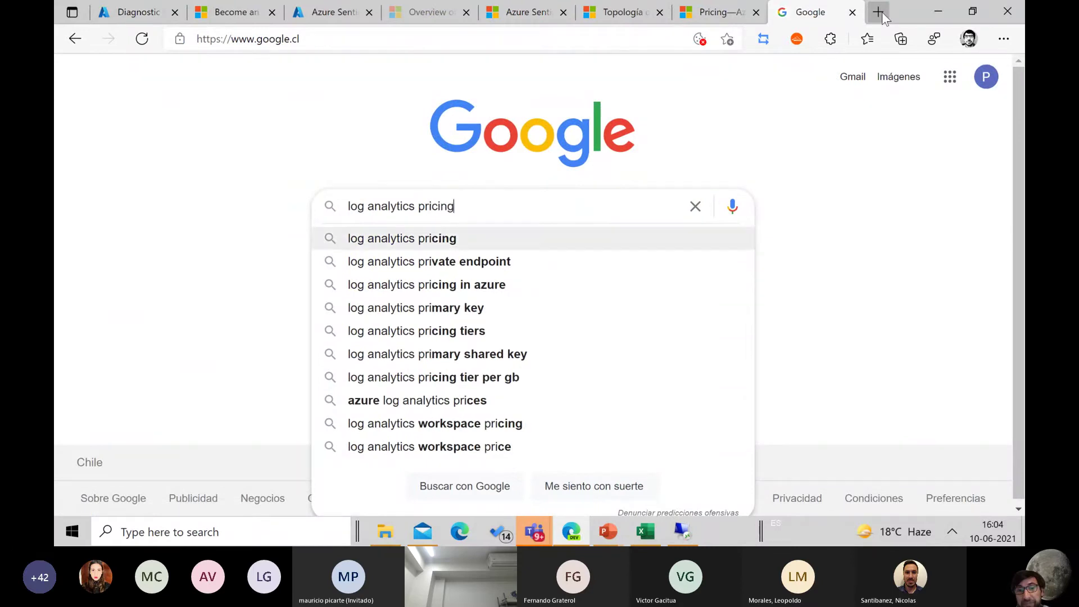
key(Return)
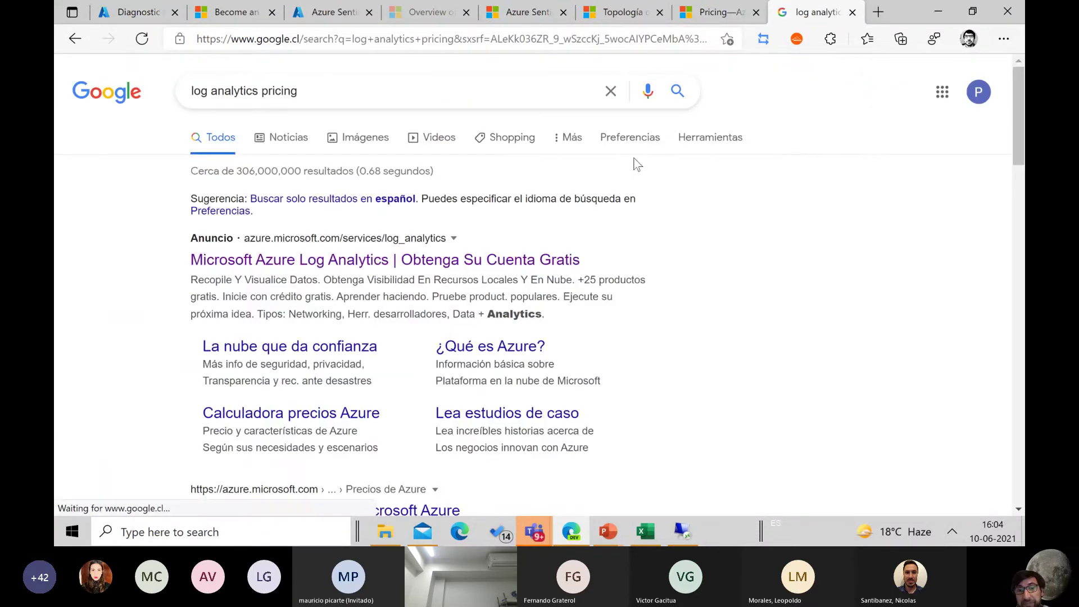
- Open the Microsoft Docs article on Azure Log Analytics pricing and follow its link to the region-specific pricing details
scroll(635, 164, down, 4)
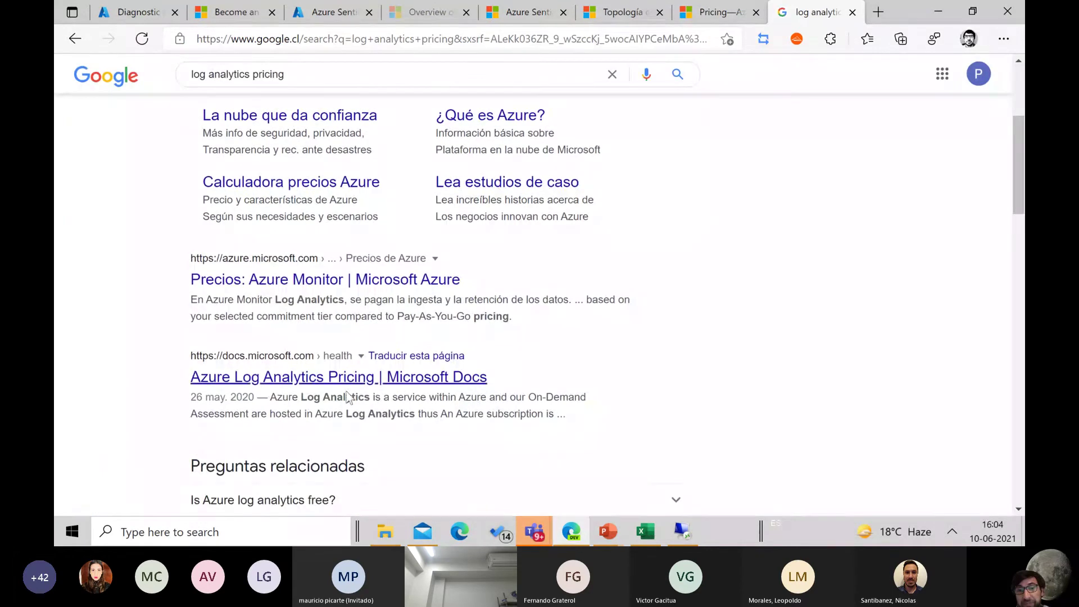
click(264, 387)
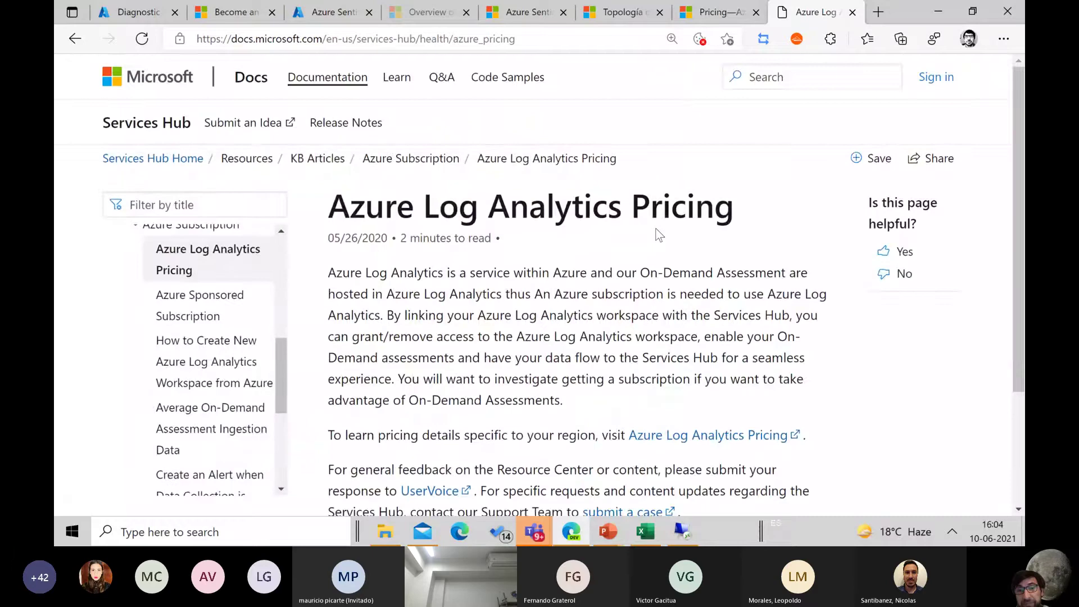
scroll(658, 232, down, 3)
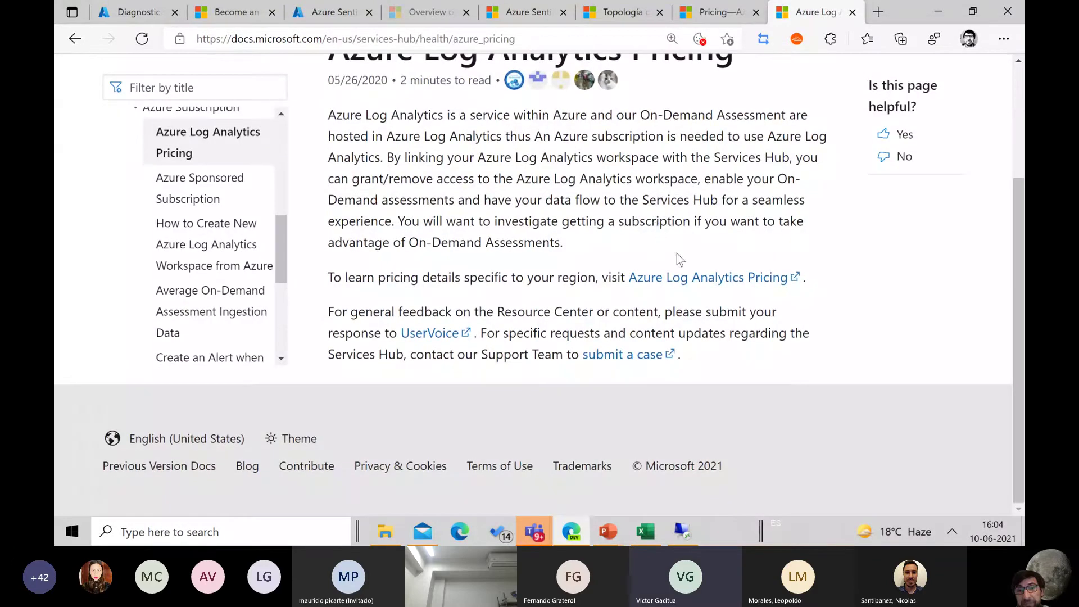
click(666, 278)
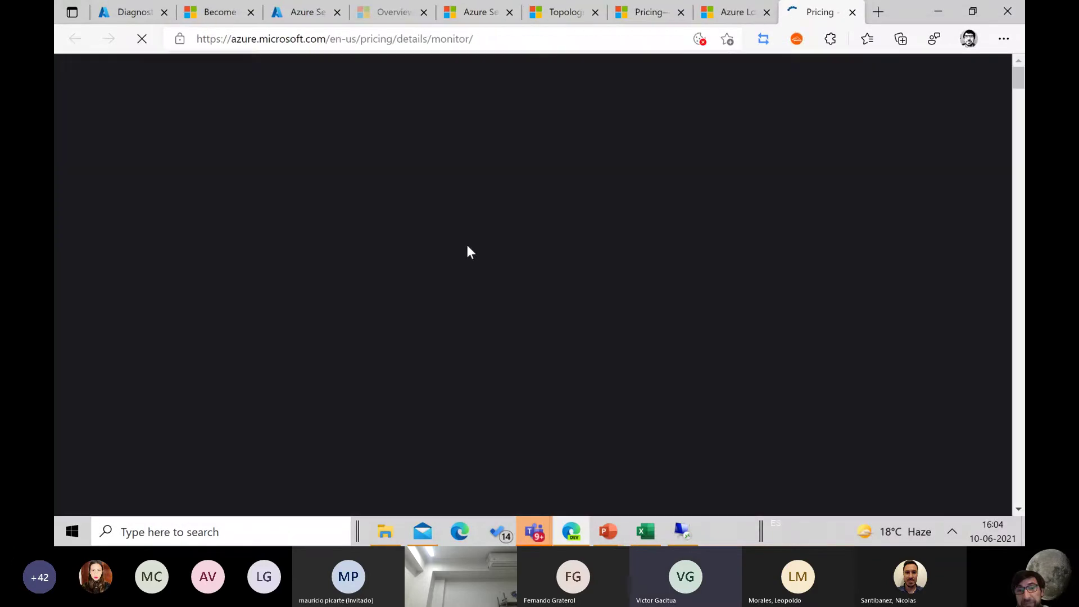
- Examine the Log Analytics commitment tiers and highlight the Pay-As-You-Go free data allowance and per-GB ingestion price
scroll(467, 245, down, 4)
scroll(467, 245, down, 7)
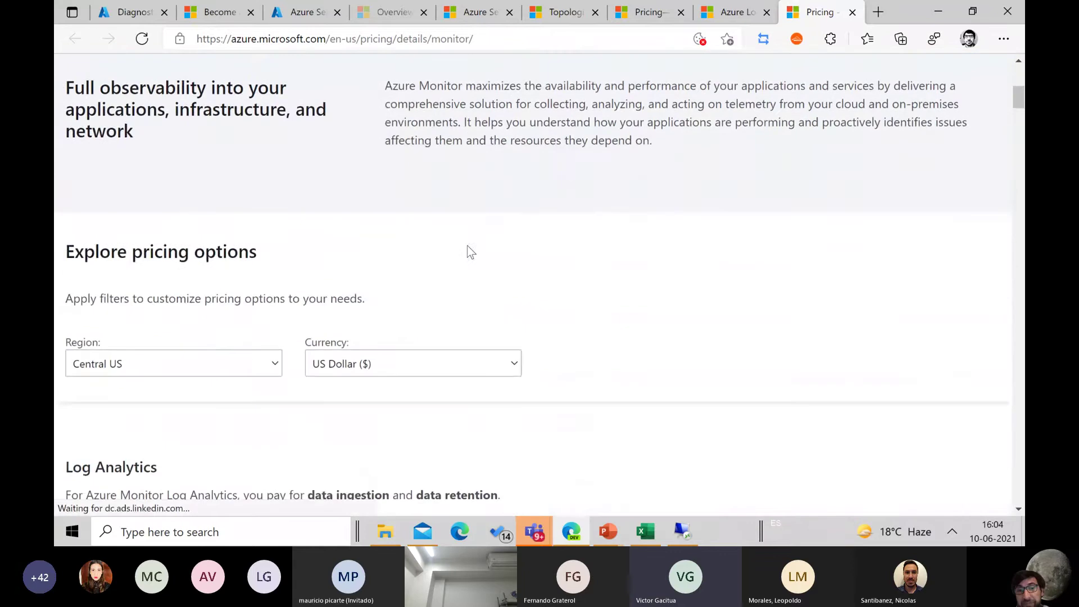
scroll(470, 252, down, 3)
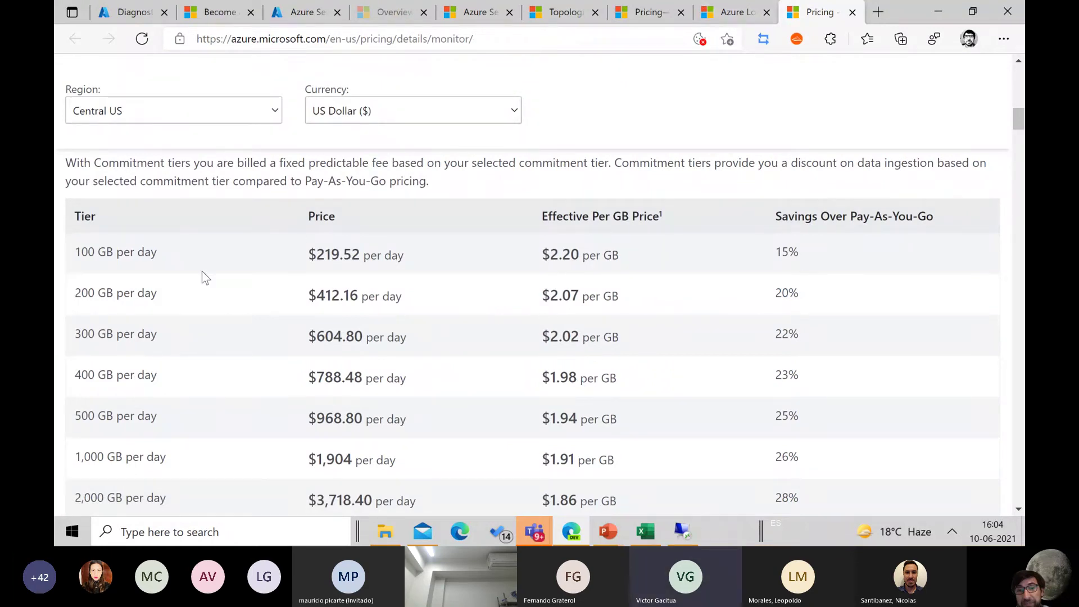
scroll(205, 277, down, 8)
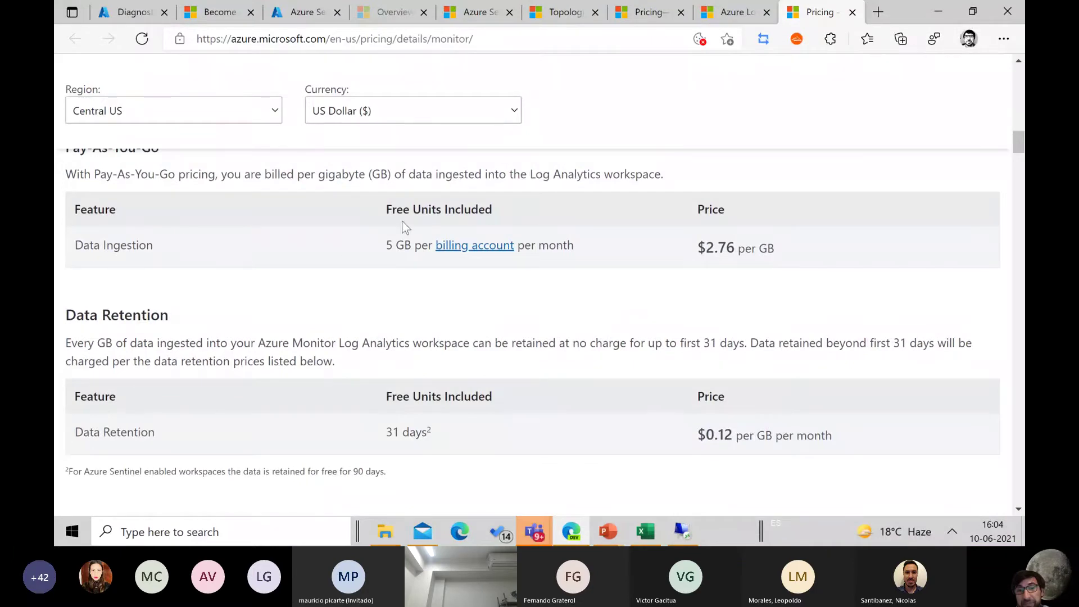
drag(386, 246, 573, 251)
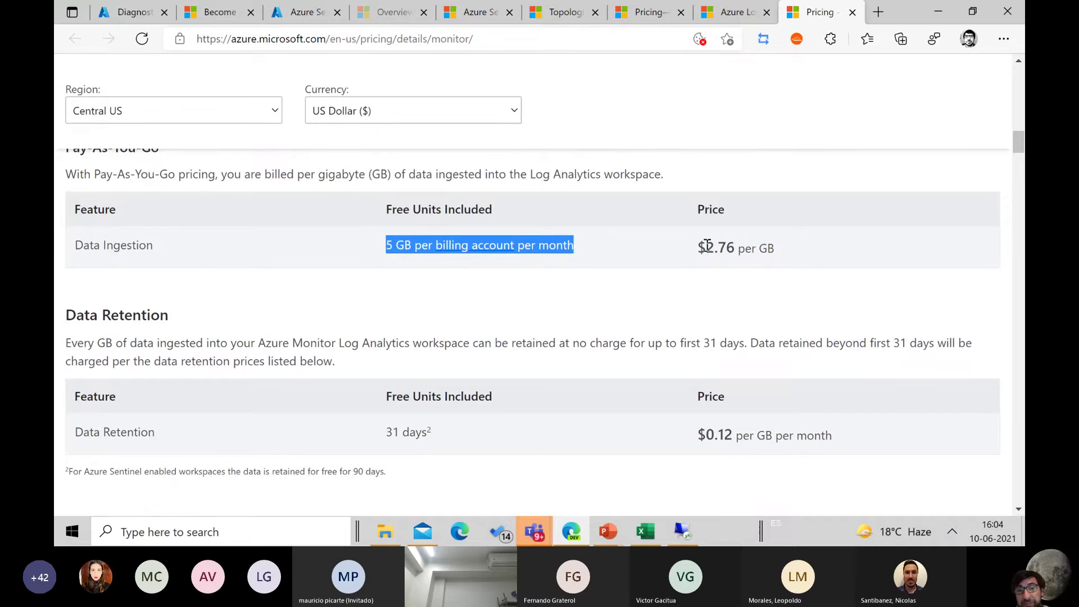
drag(705, 247, 733, 248)
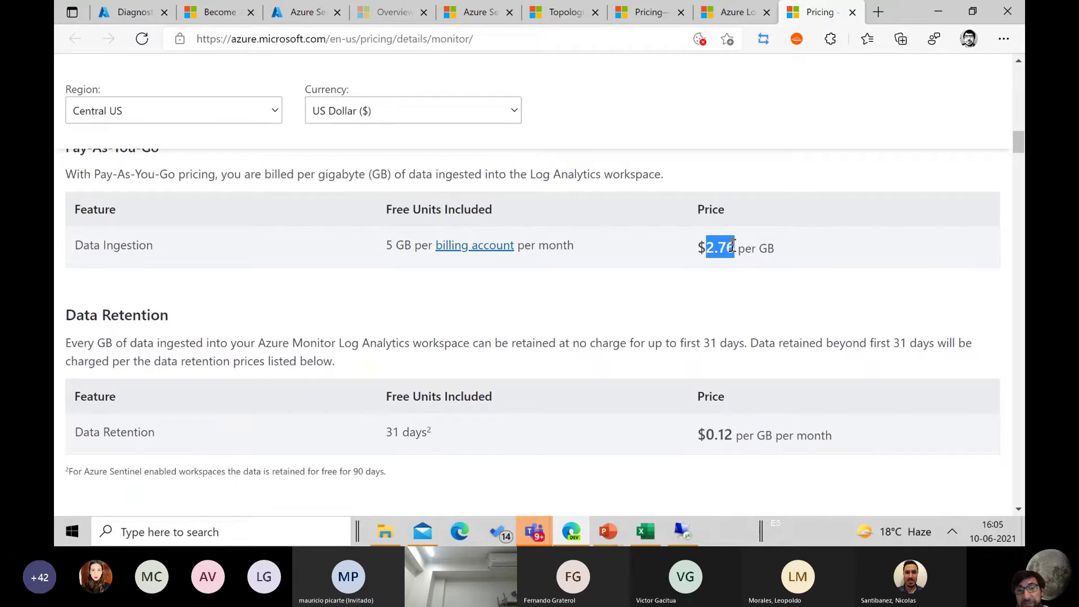
- Return to the waf diagnostic setting in the Azure portal and review its destination options, including storage account archiving
click(729, 14)
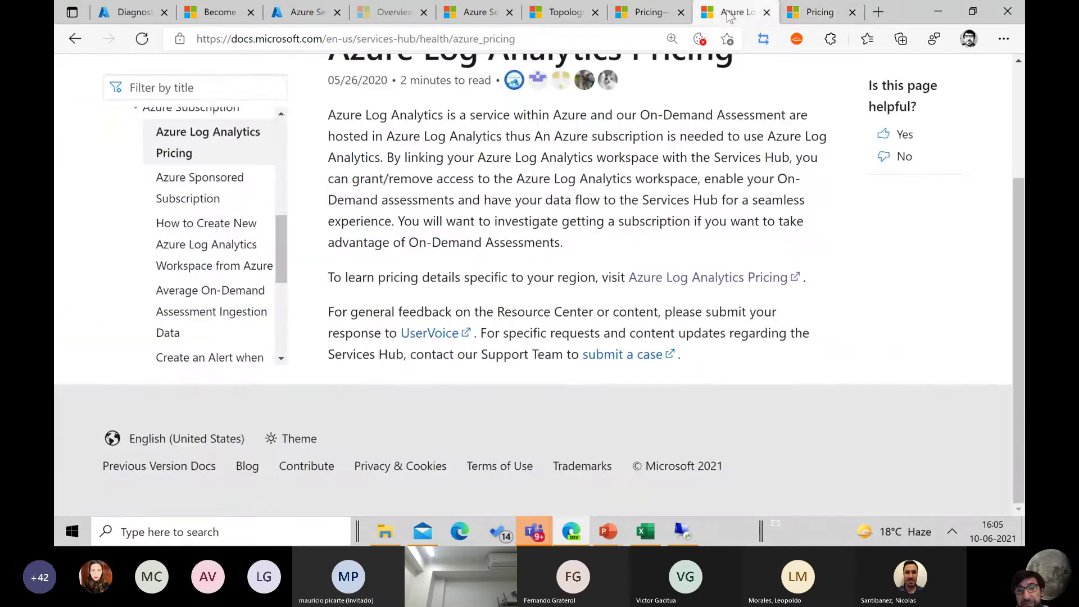
click(651, 13)
click(568, 14)
click(107, 16)
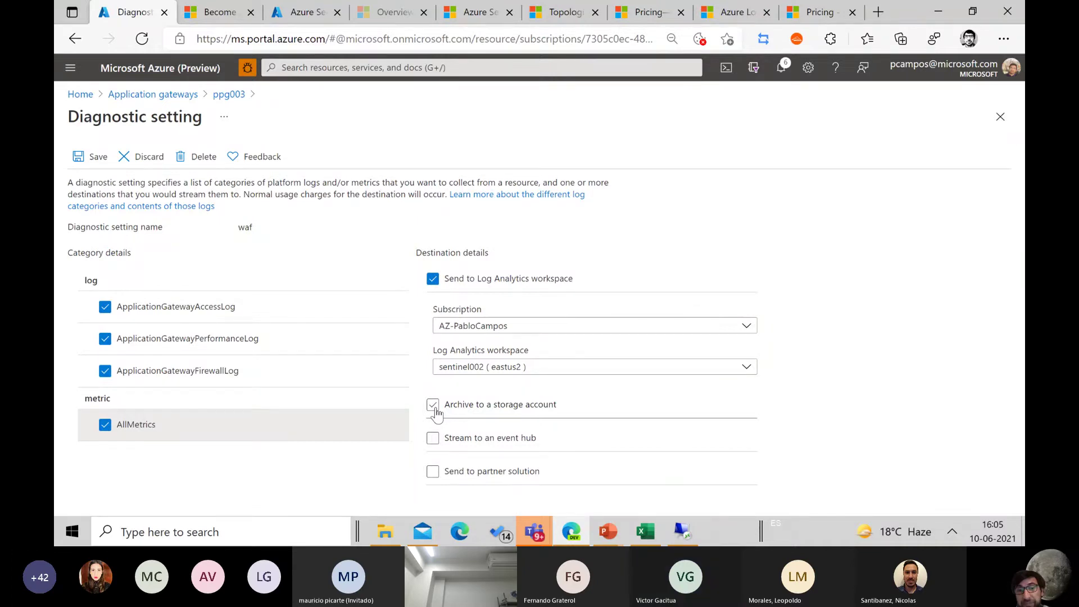
- Go back to the Azure Monitor pricing page and highlight the Pay-As-You-Go data ingestion price again
click(816, 13)
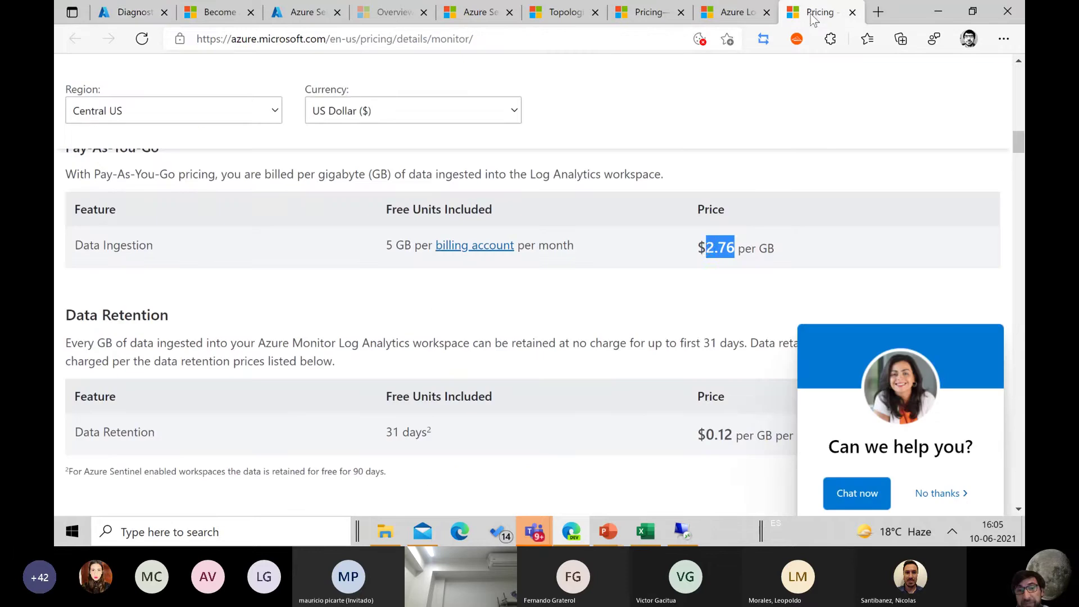
drag(706, 245, 741, 251)
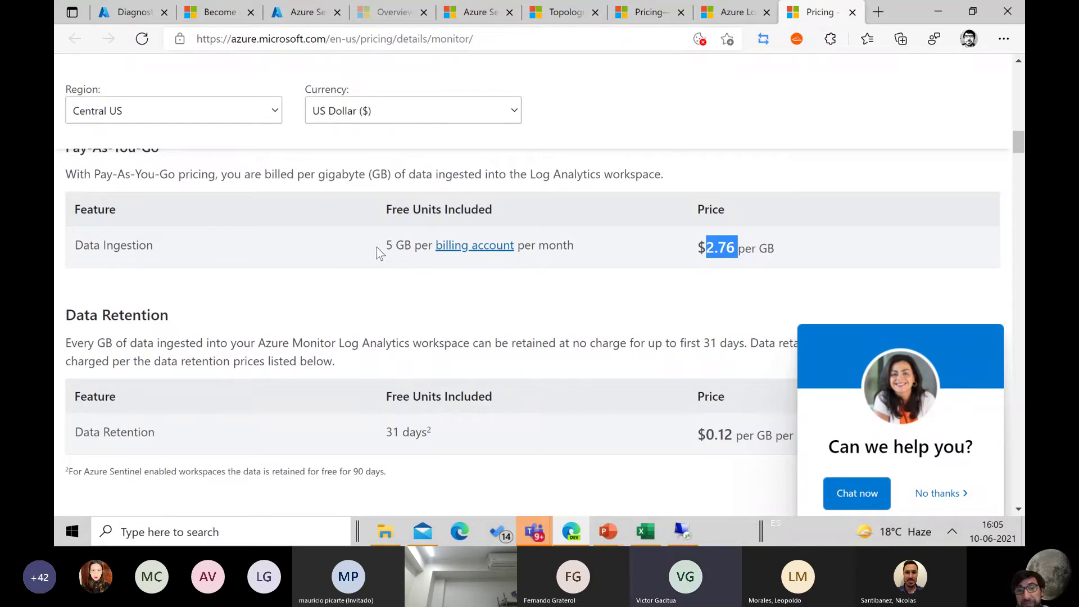
click(730, 246)
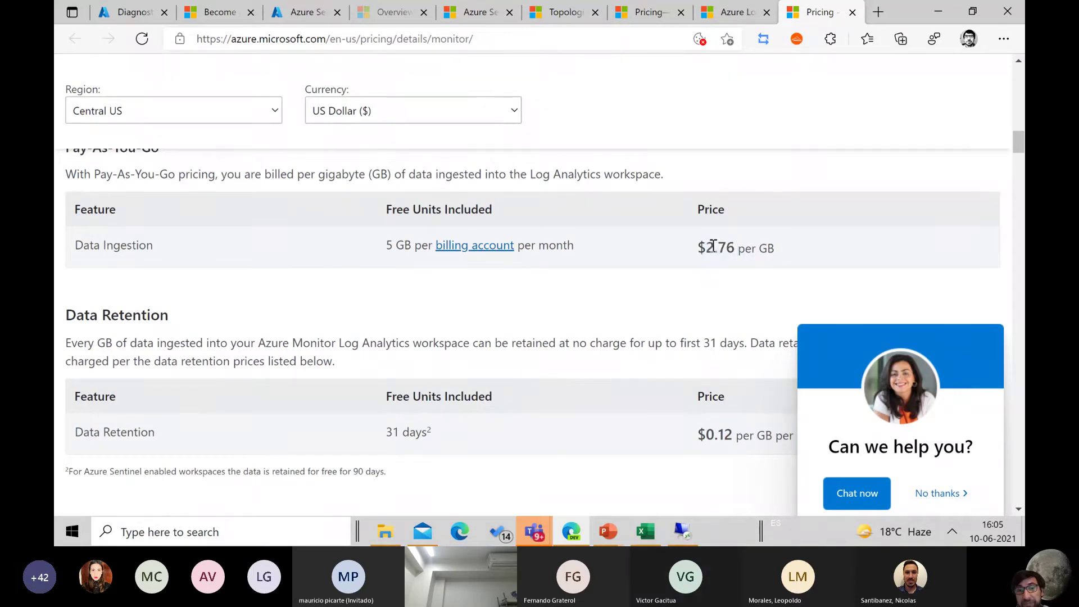
double_click(712, 247)
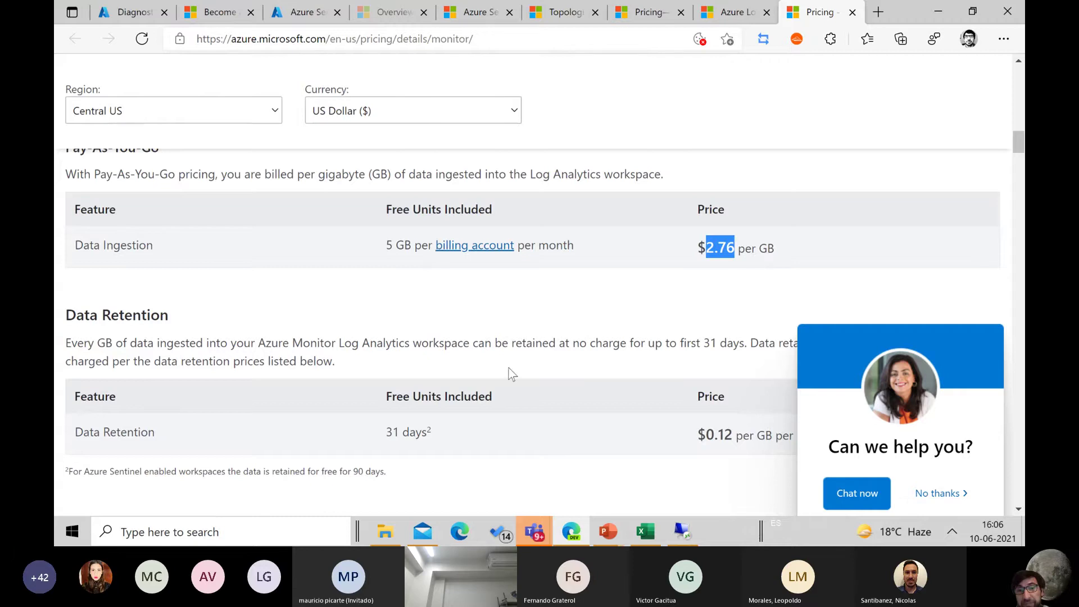
- Leave the waf diagnostic setting for the Azure portal home page, discarding the unsaved edits
click(135, 18)
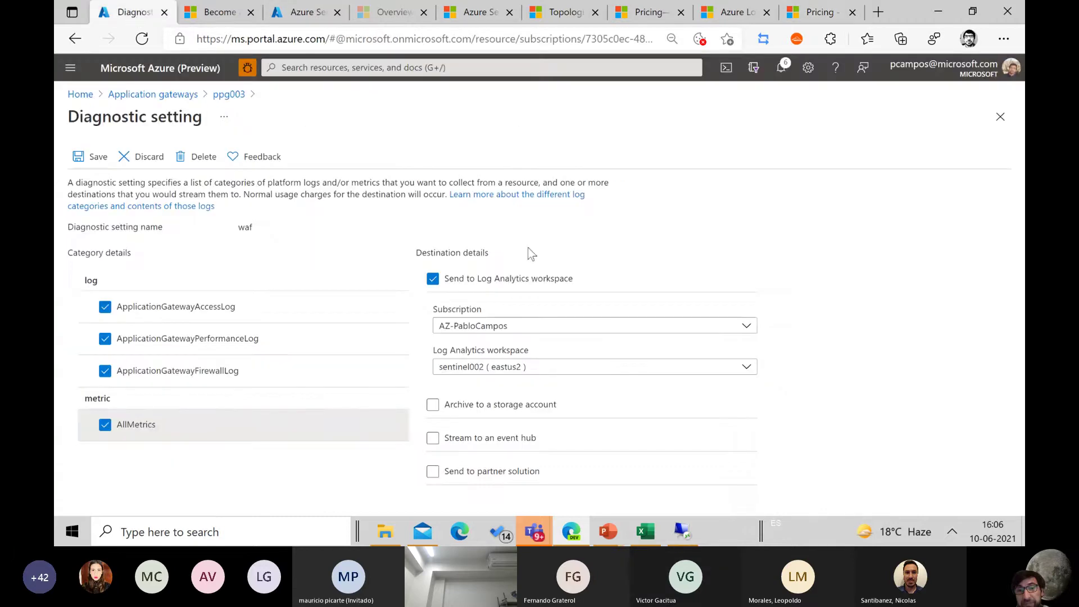
click(92, 100)
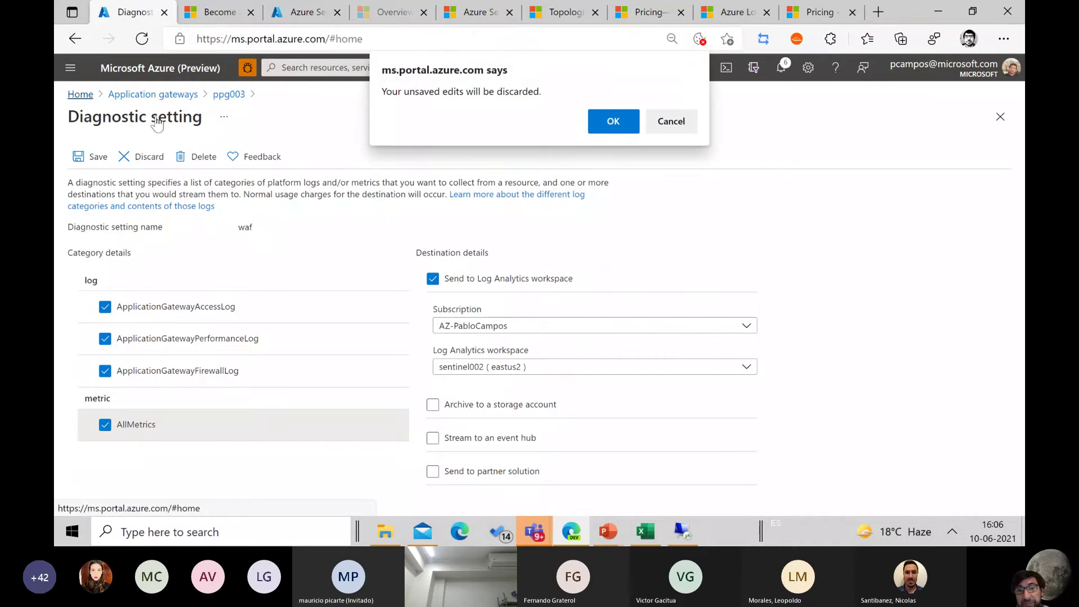
click(85, 529)
click(868, 130)
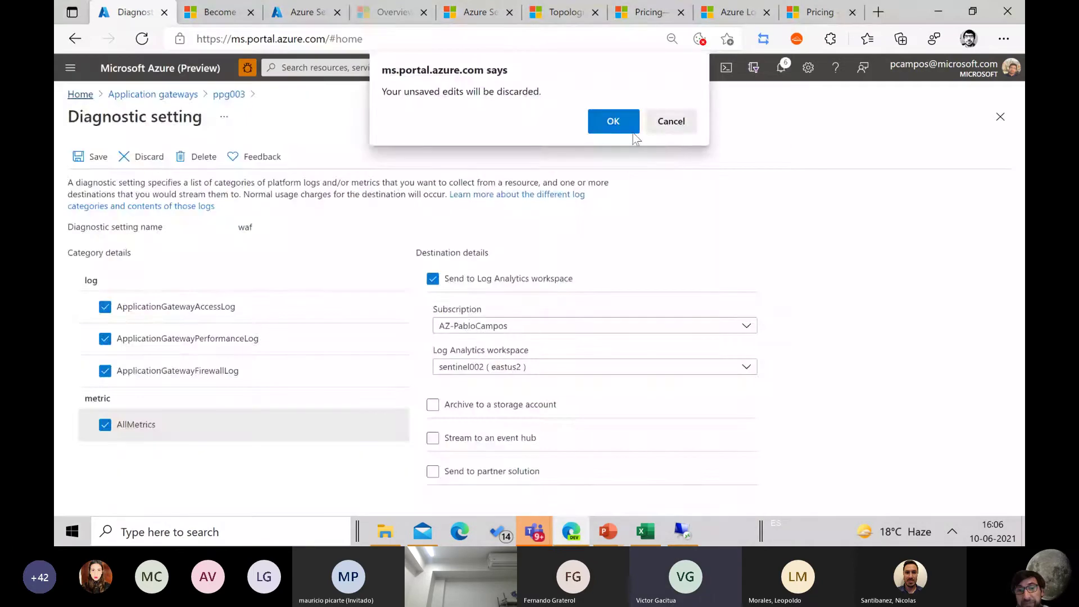
click(612, 121)
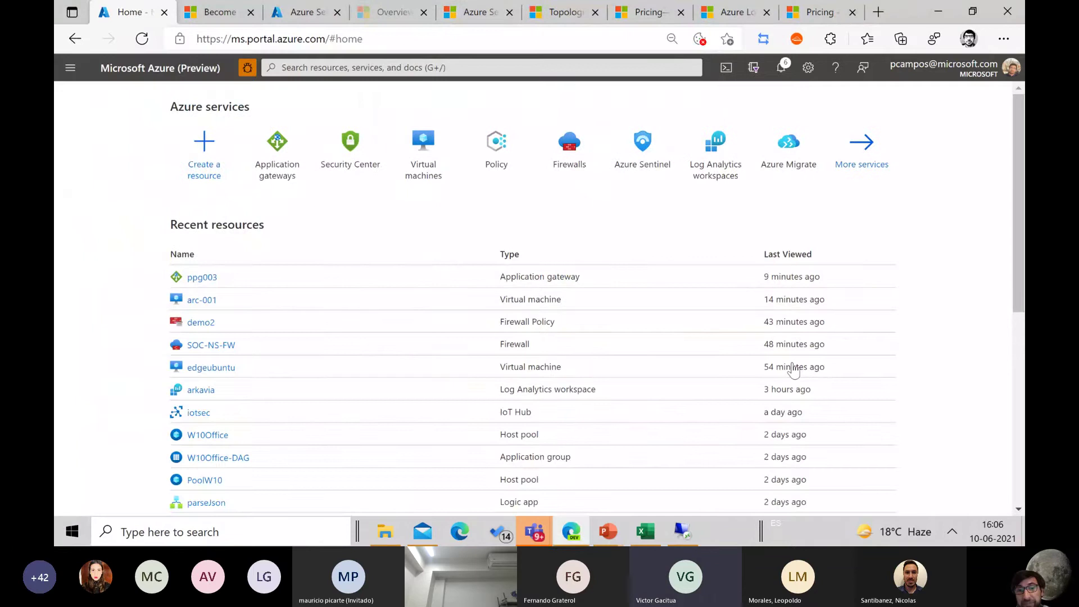
- Search Windows for "time", open the Stopwatch & Countdown Timer app and reposition its window
click(68, 534)
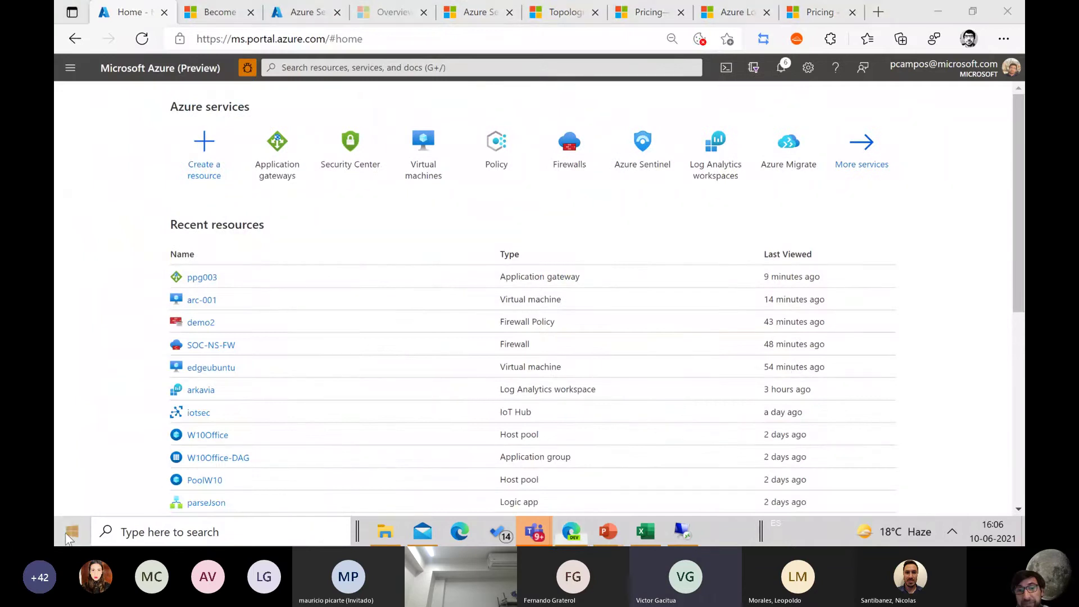
text(time)
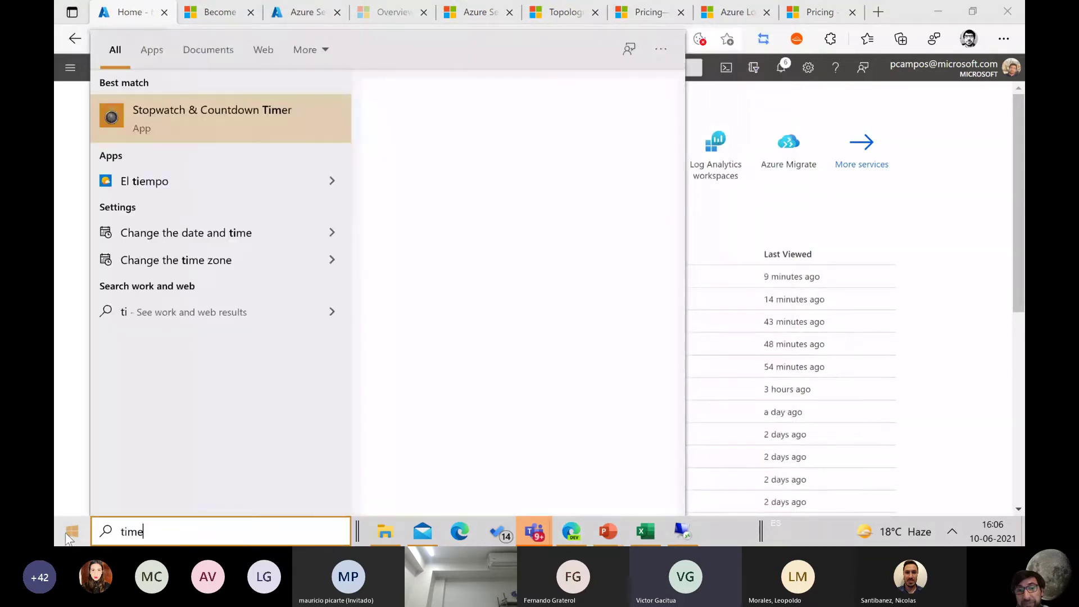
click(219, 115)
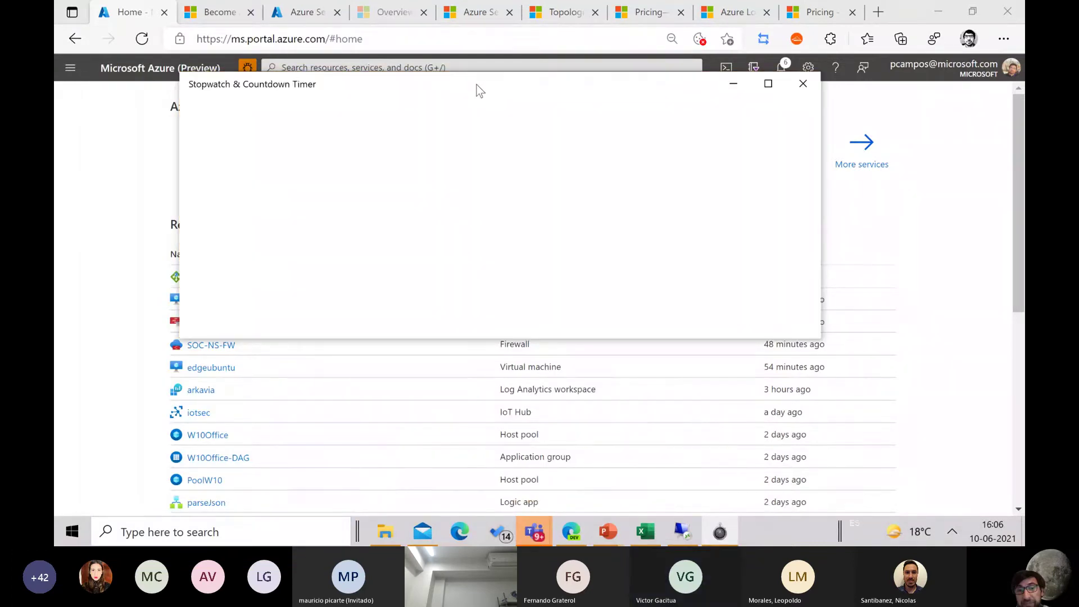
drag(479, 90, 443, 113)
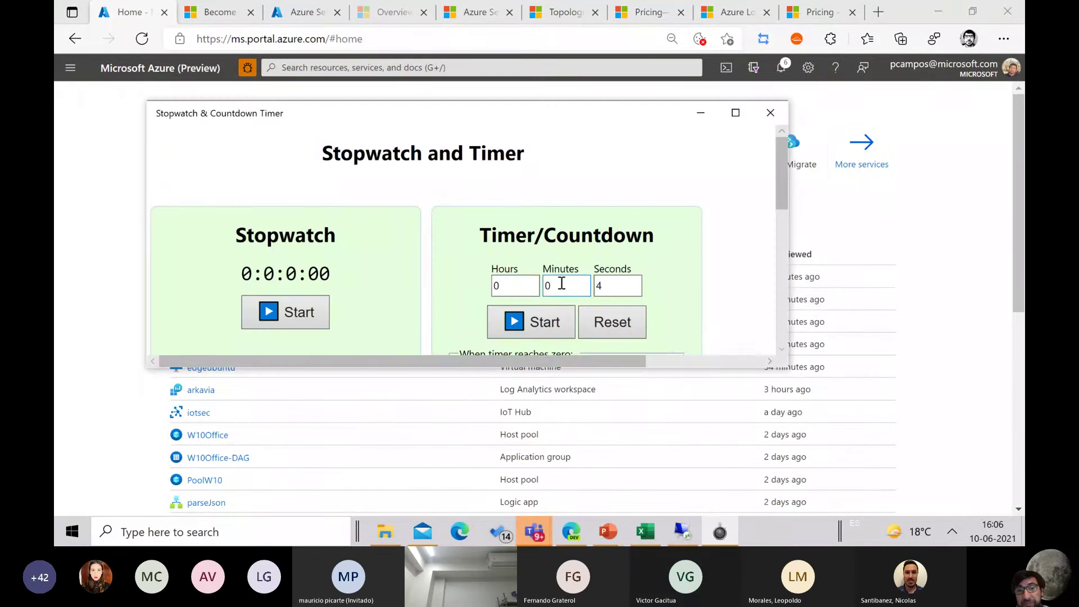
- Clear the countdown's hours value and set its minutes to 5
drag(561, 284, 541, 291)
double_click(518, 287)
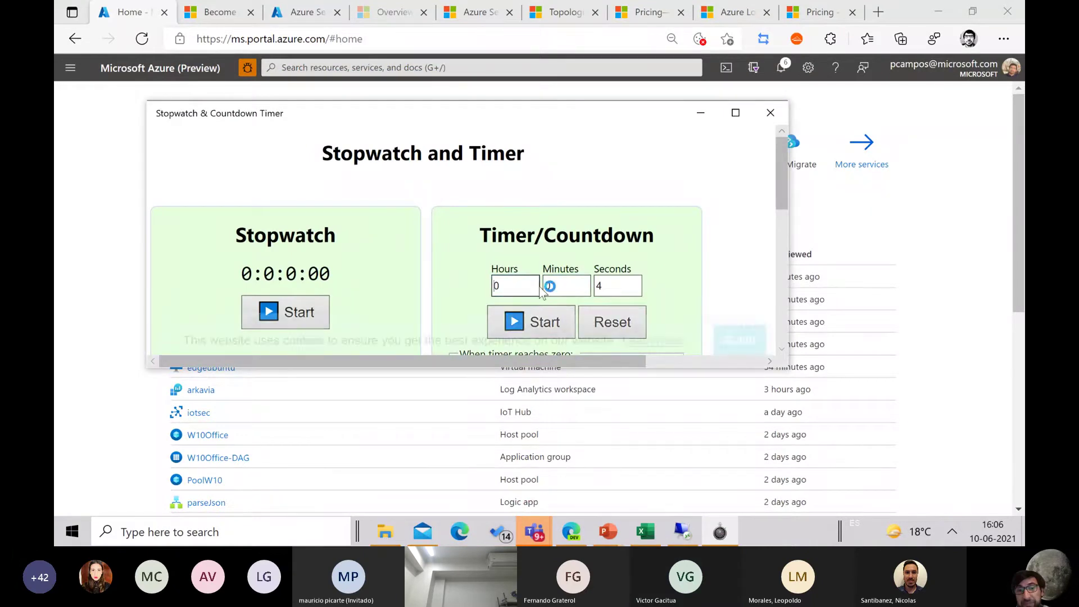
text(50)
key(BackSpace)
key(BackSpace)
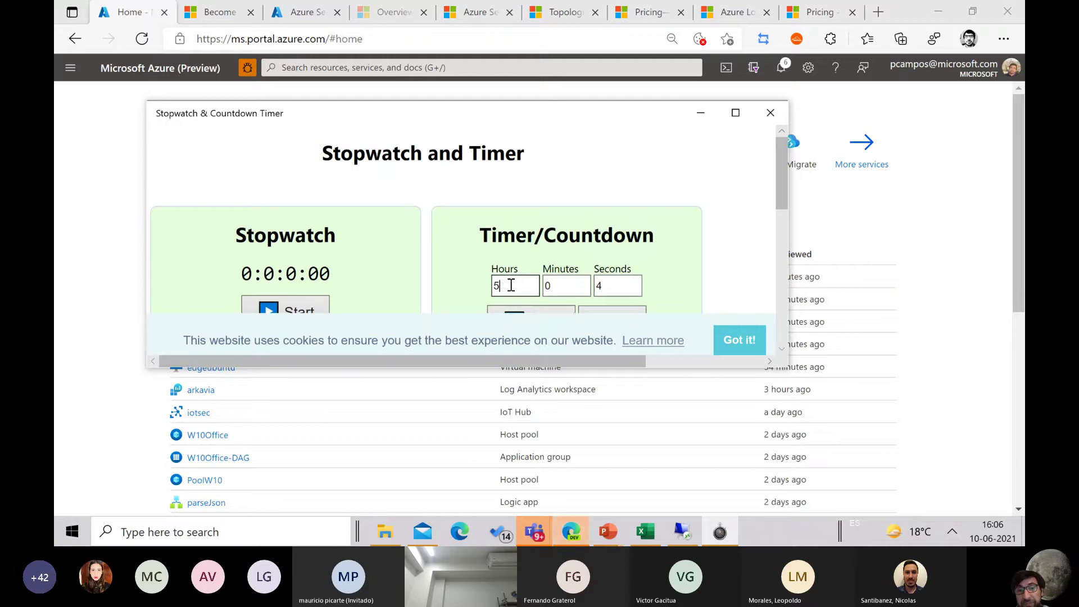
double_click(570, 286)
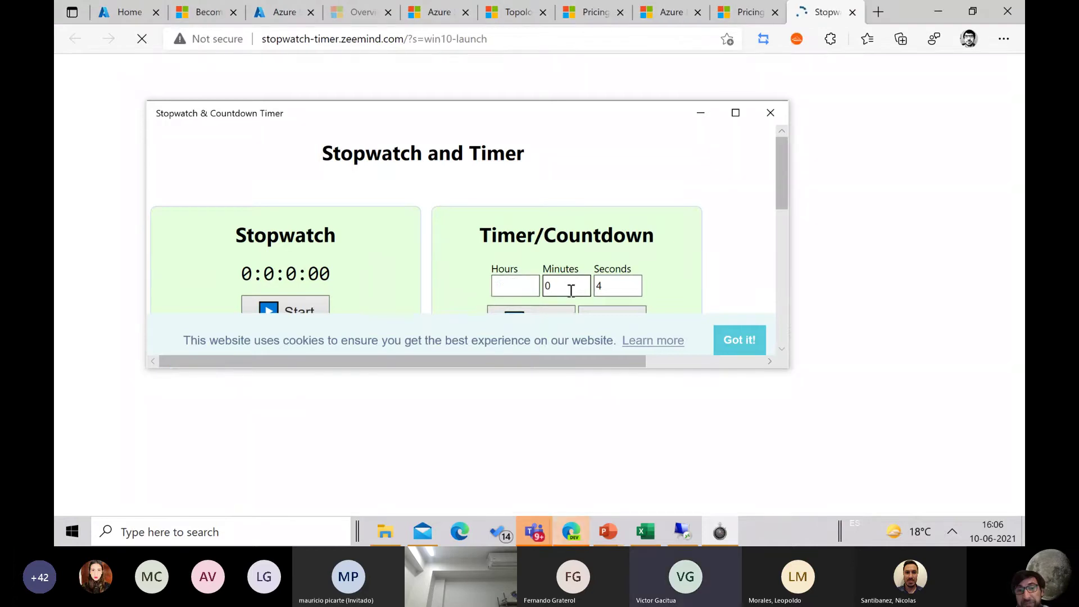
text(5)
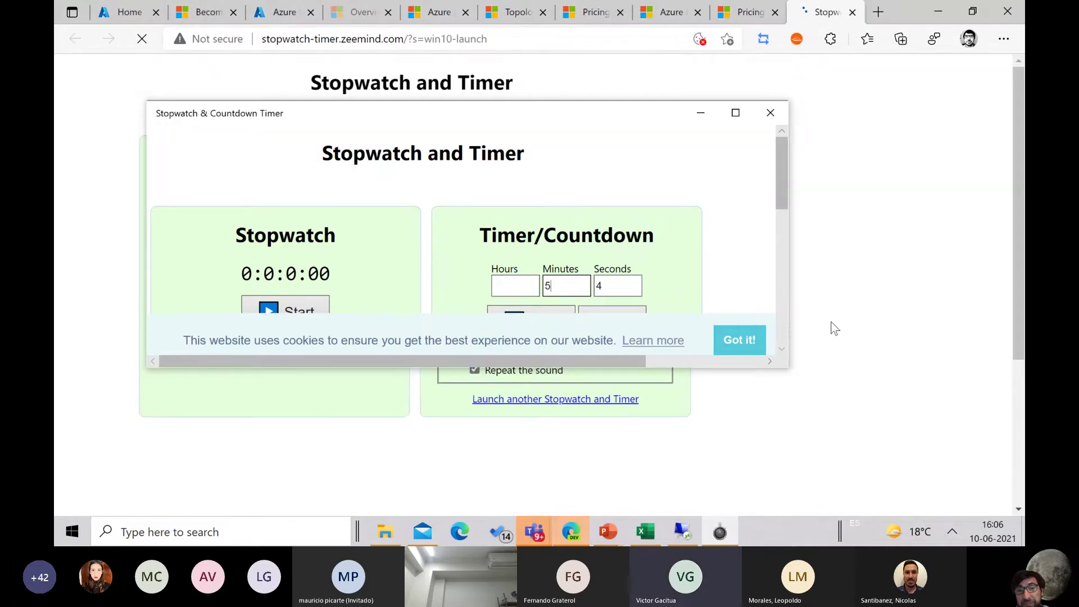
- Dismiss the timer app's cookie notice, then start the countdown in an enlarged window
click(831, 327)
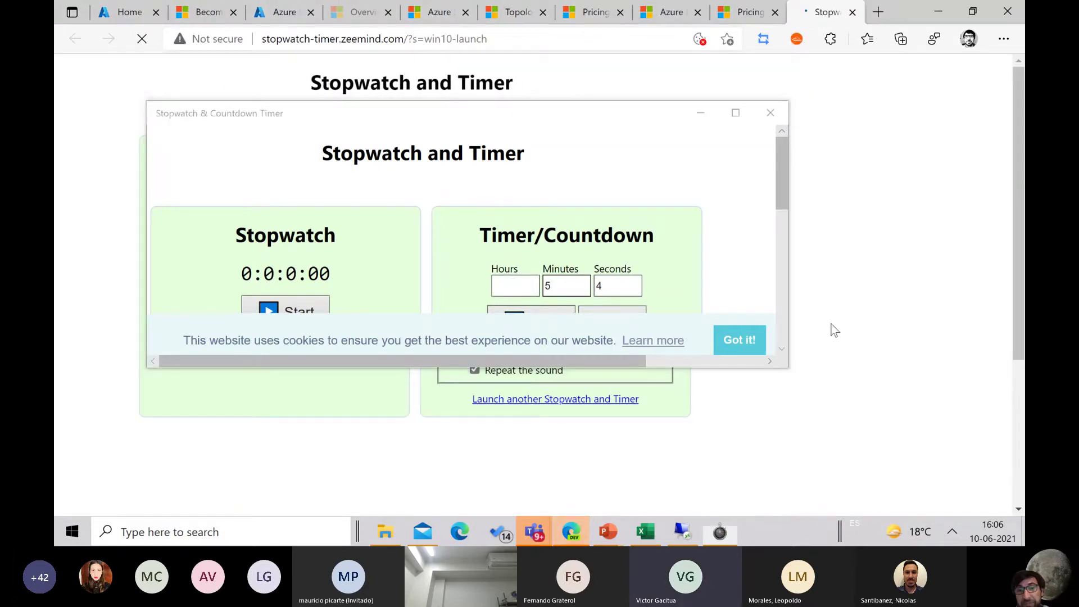
click(739, 343)
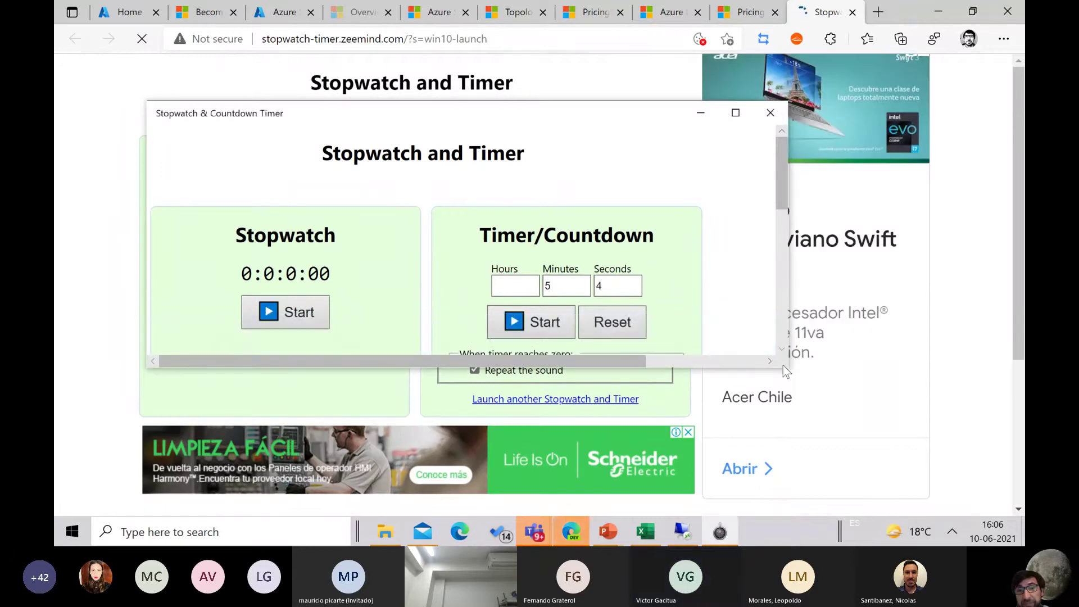
drag(788, 371, 812, 455)
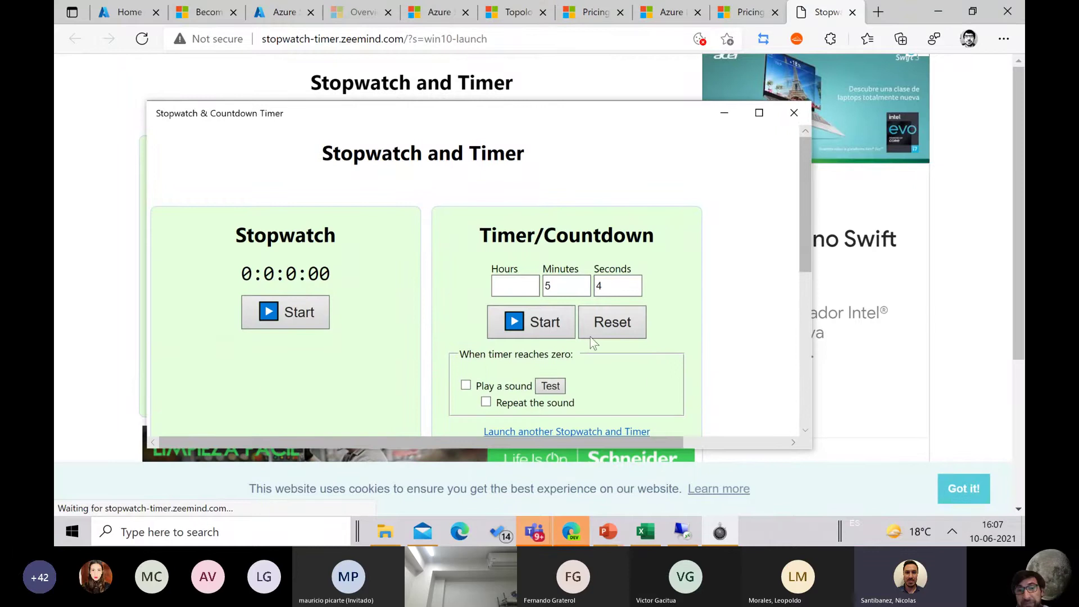
click(534, 323)
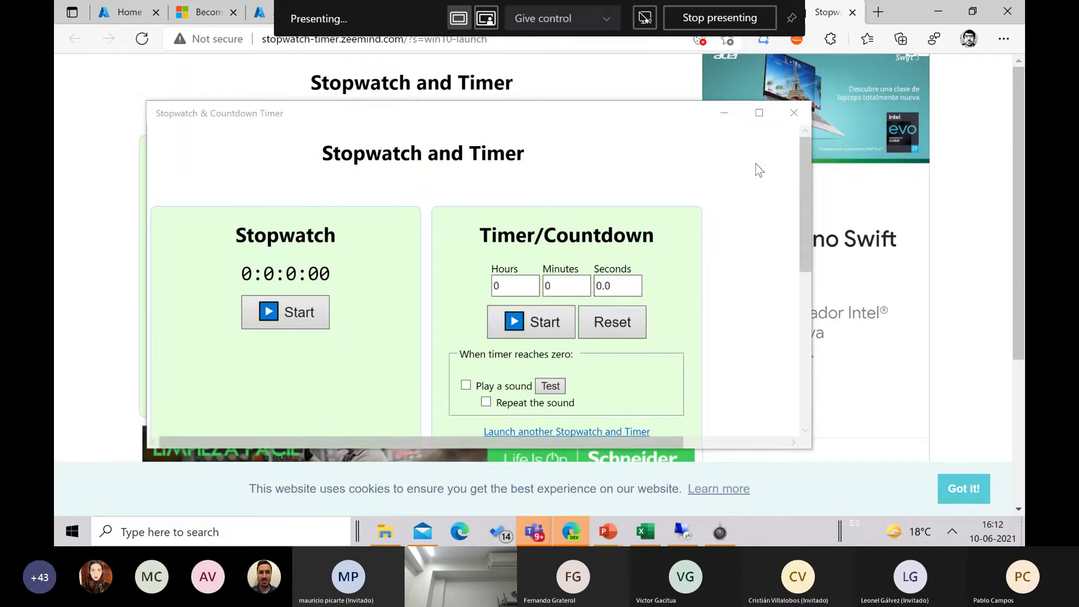
- Close the countdown timer app and its browser page, and return to the Azure portal home page
click(794, 115)
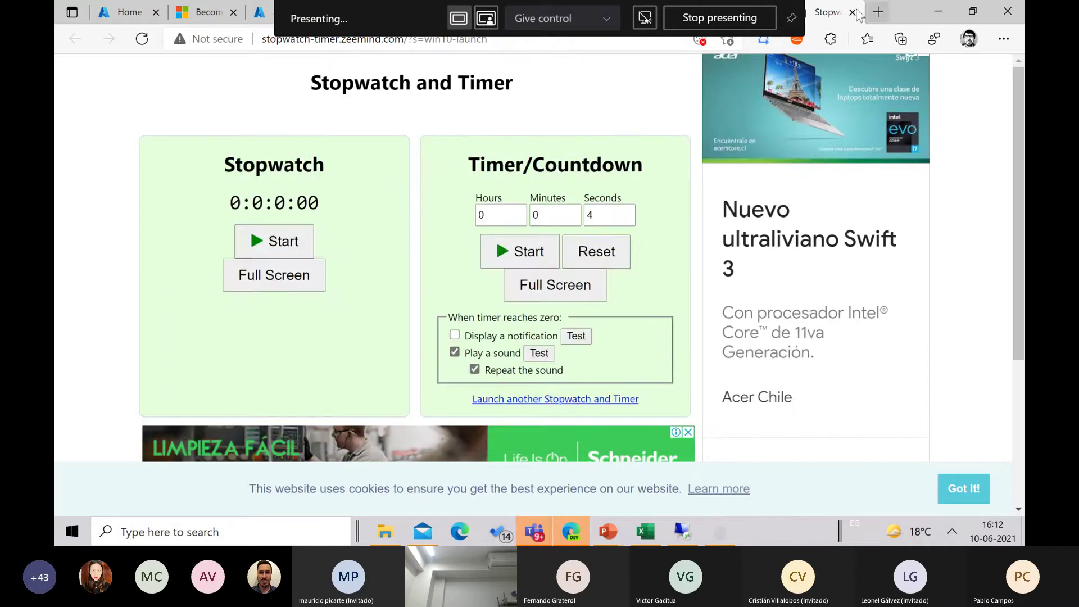
click(852, 11)
click(128, 15)
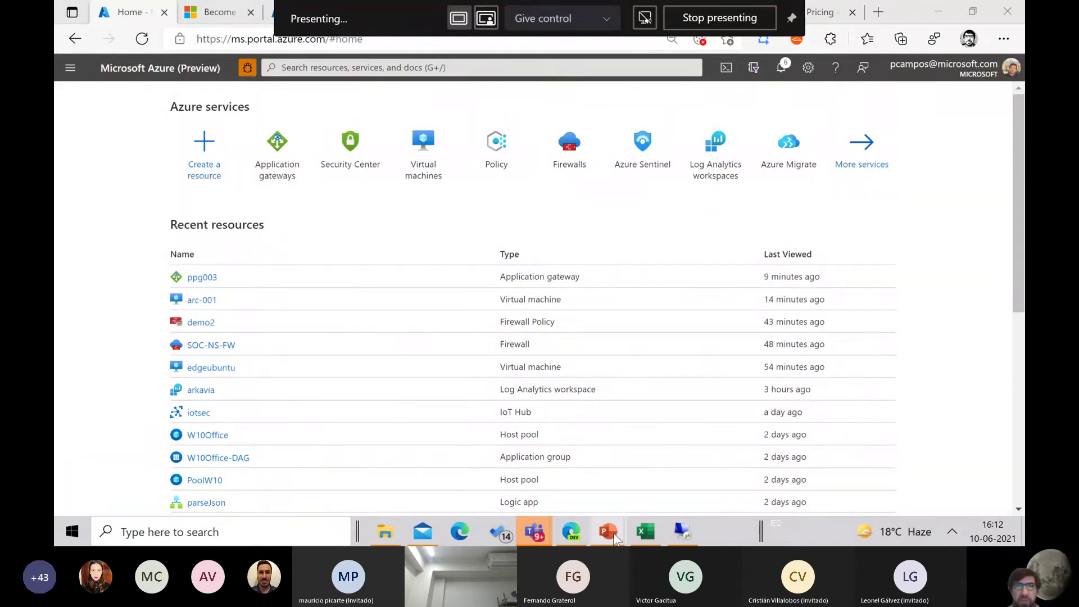
- Switch to the Azure Sentinel presentation in PowerPoint and start the slide show from slide 5, "Expanding digital estate"
mouse_move(616, 538)
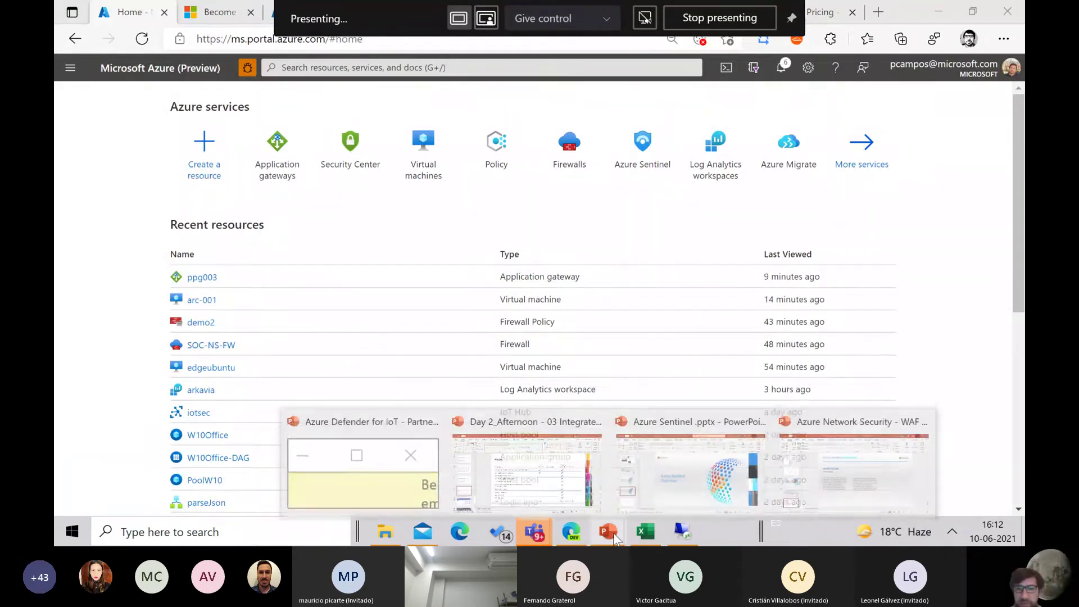
click(702, 486)
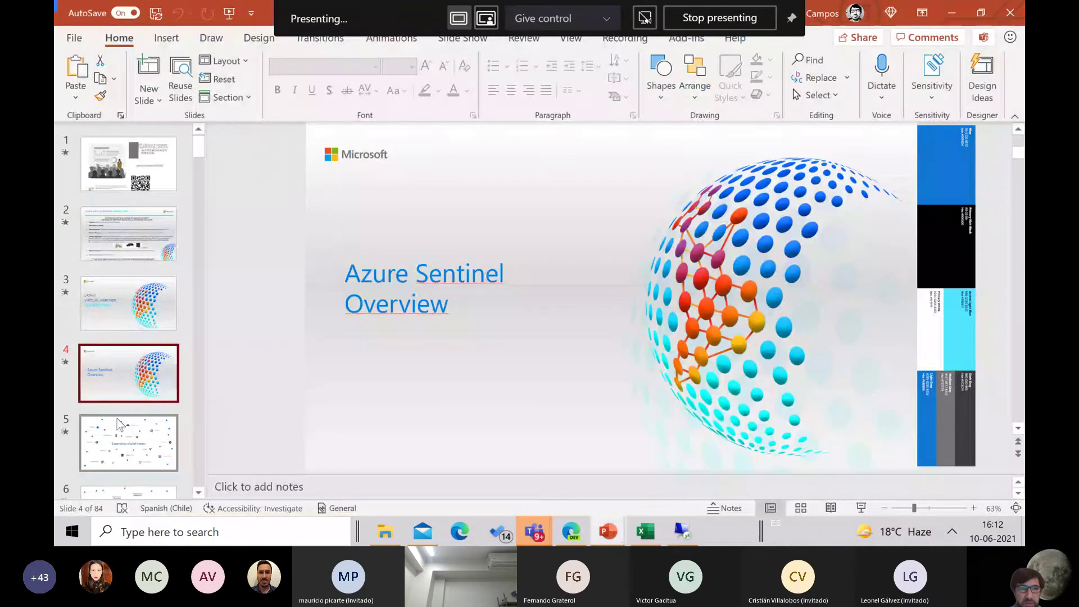
click(117, 436)
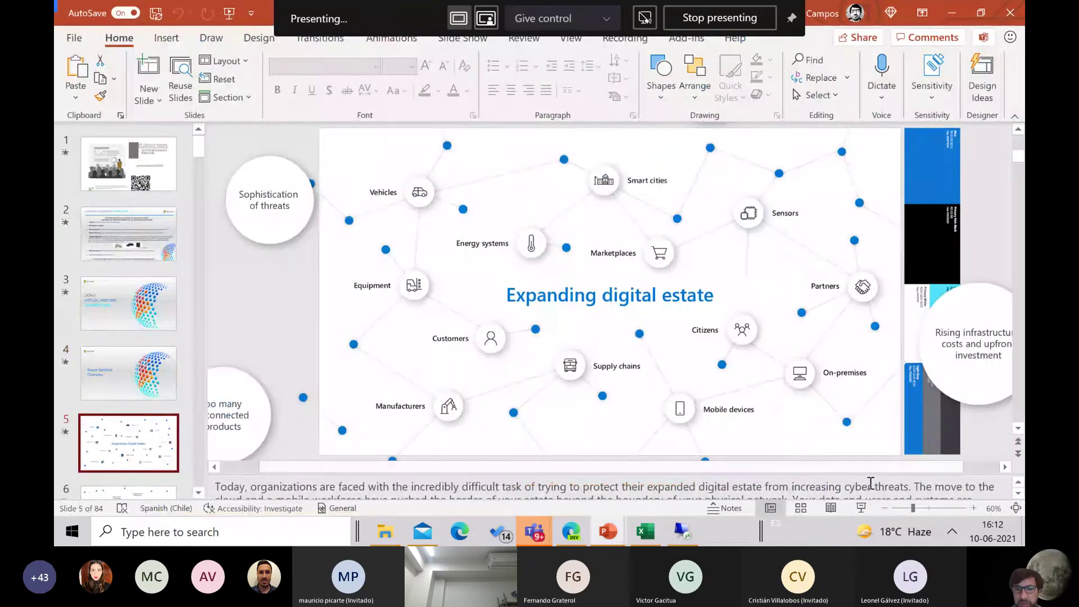
click(861, 508)
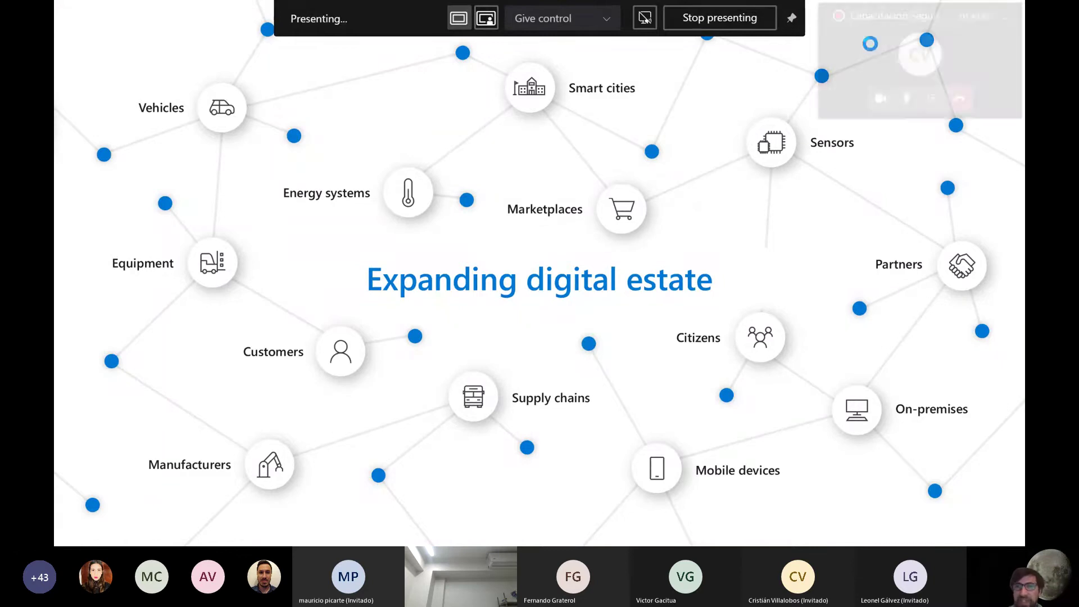
- Switch to the Teams meeting window and give the 16:08 chat message a thumbs-up reaction
click(911, 51)
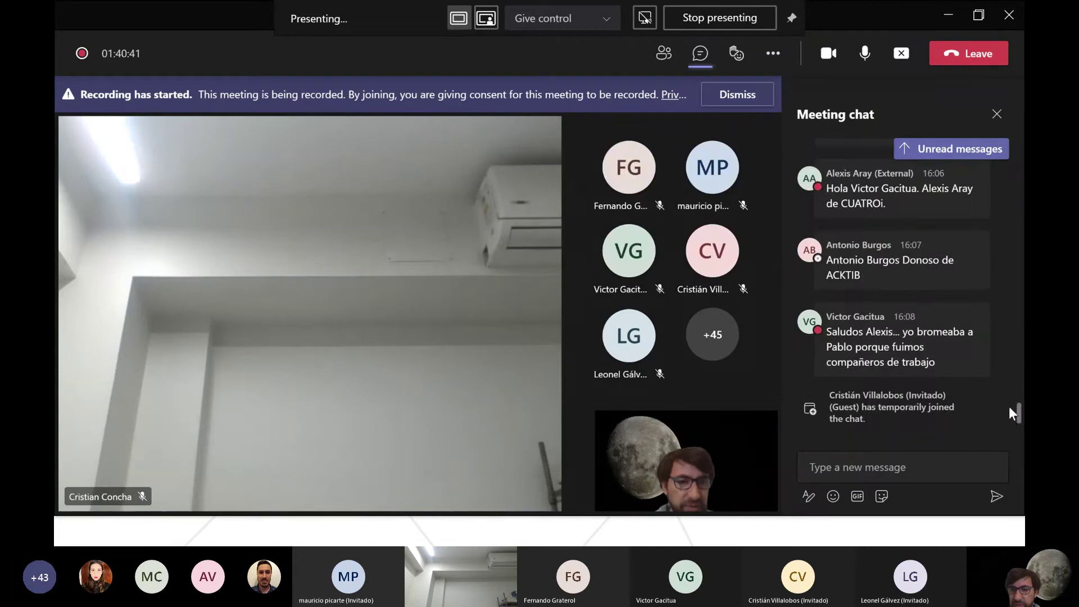
mouse_move(964, 312)
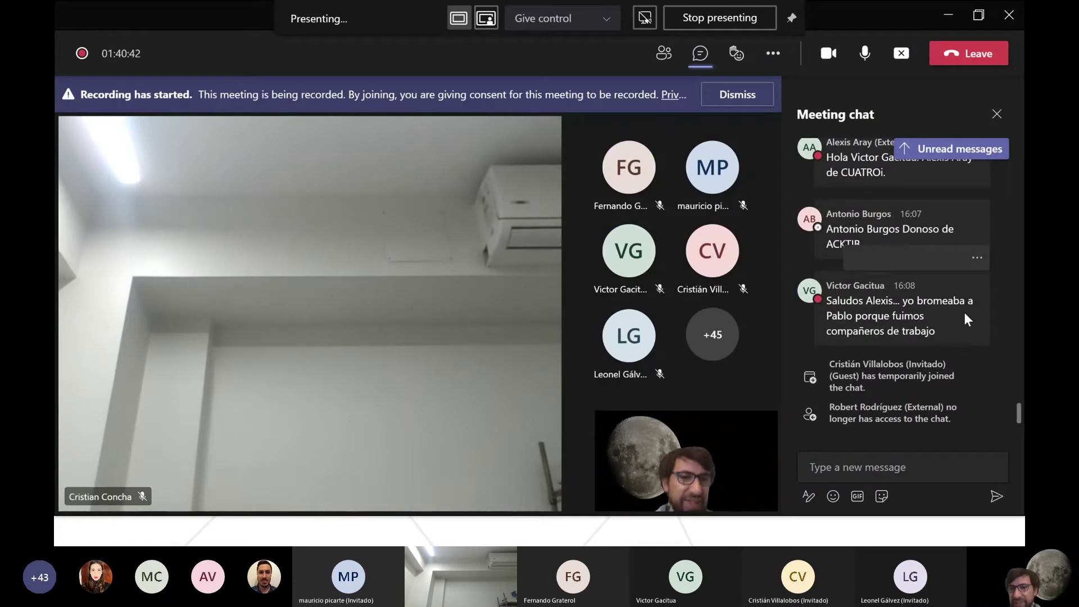
click(858, 258)
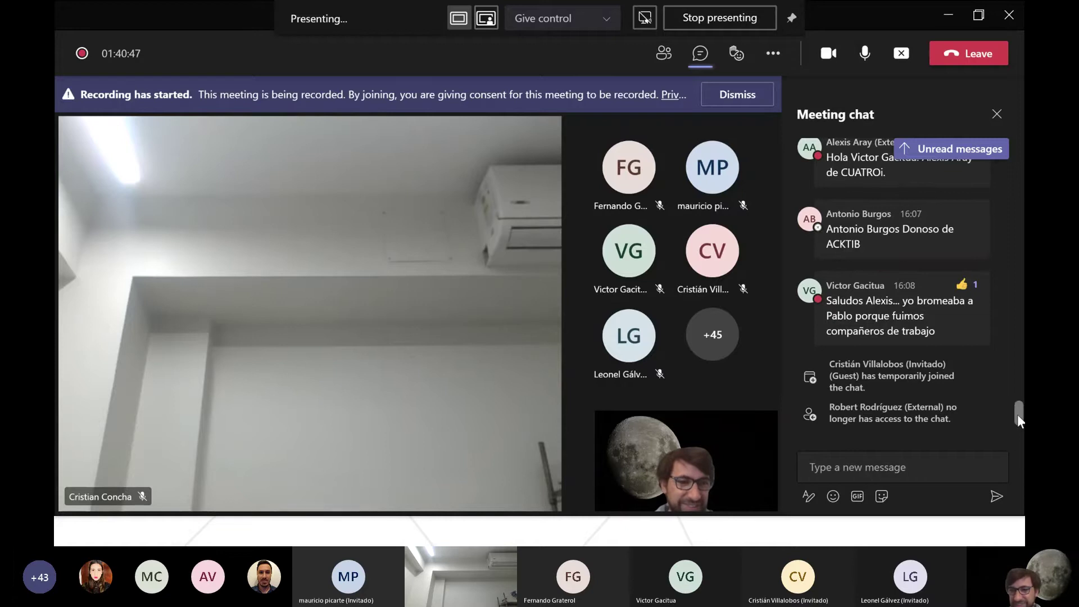
- Go back through the meeting chat to the Azure Defender cost question and highlight "(para ver lo del cumplimiento normativo)"
scroll(1017, 414, up, 1)
scroll(1017, 406, up, 2)
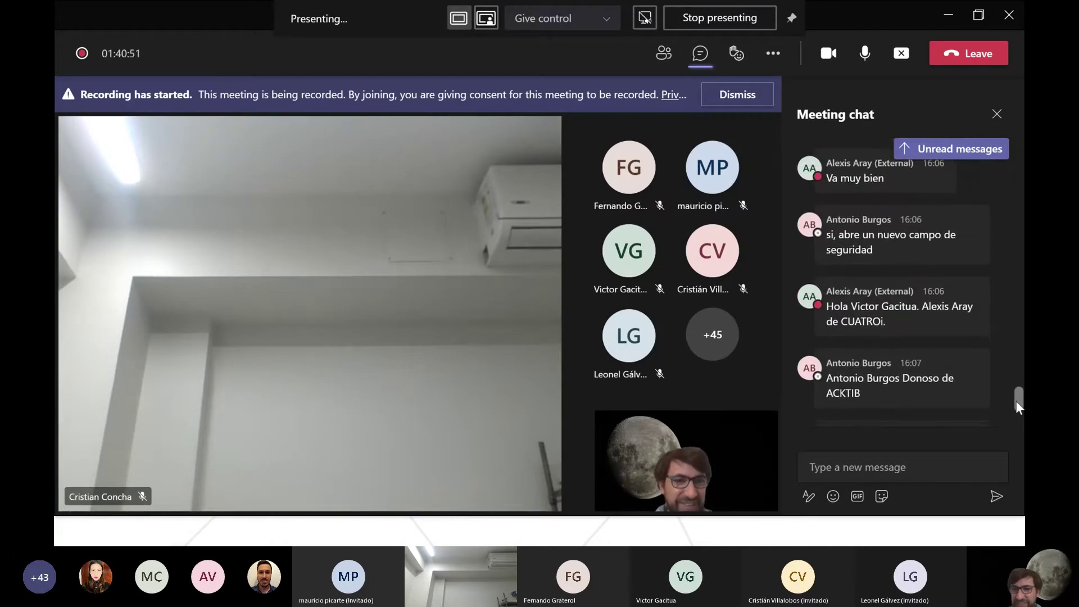
scroll(1016, 400, up, 1)
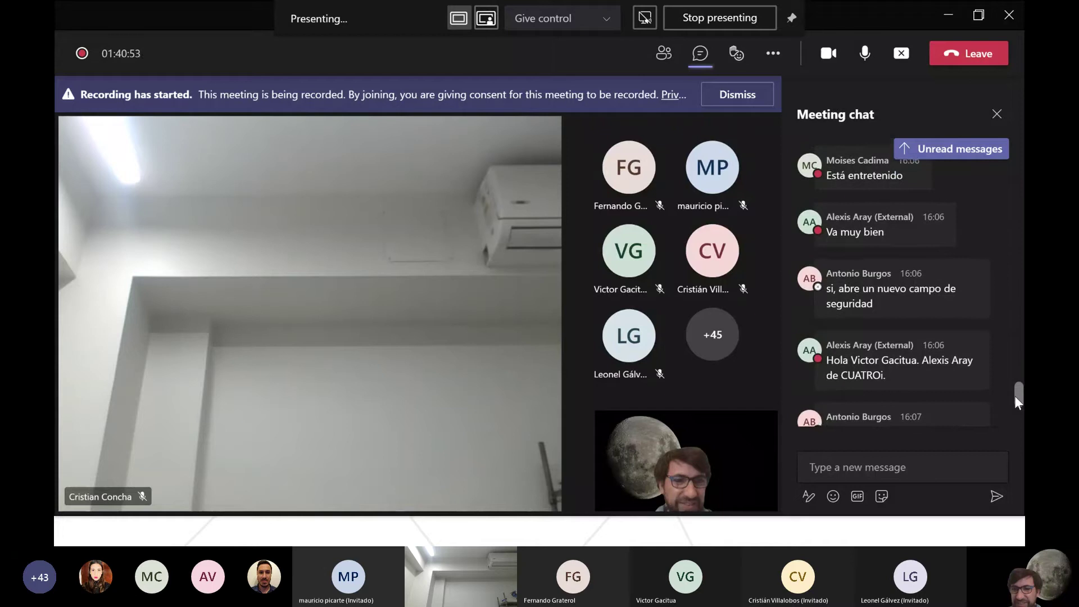
scroll(1014, 394, up, 1)
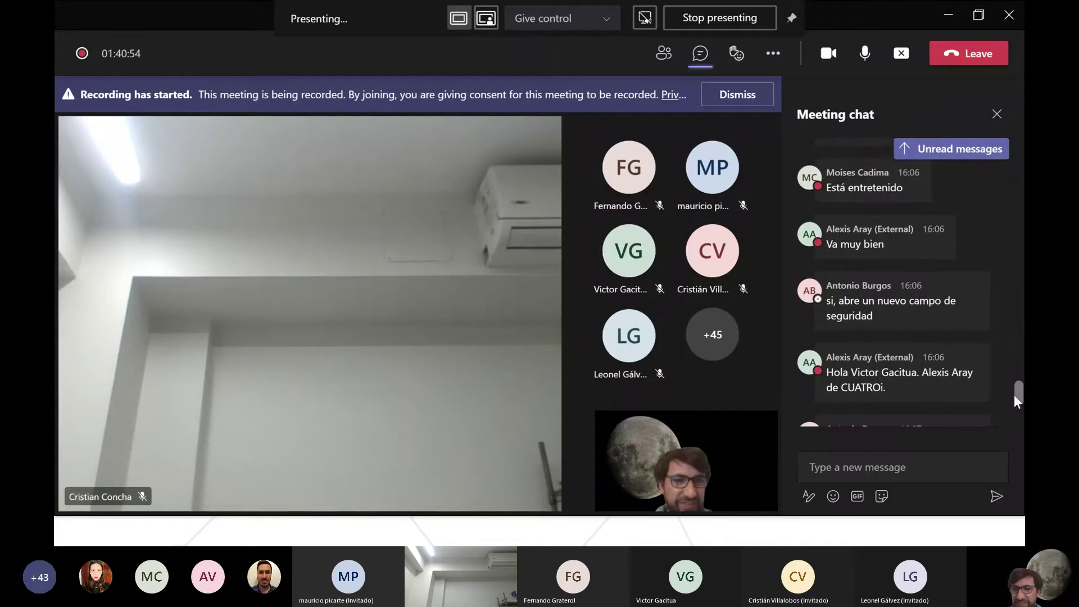
drag(1013, 395, 1013, 378)
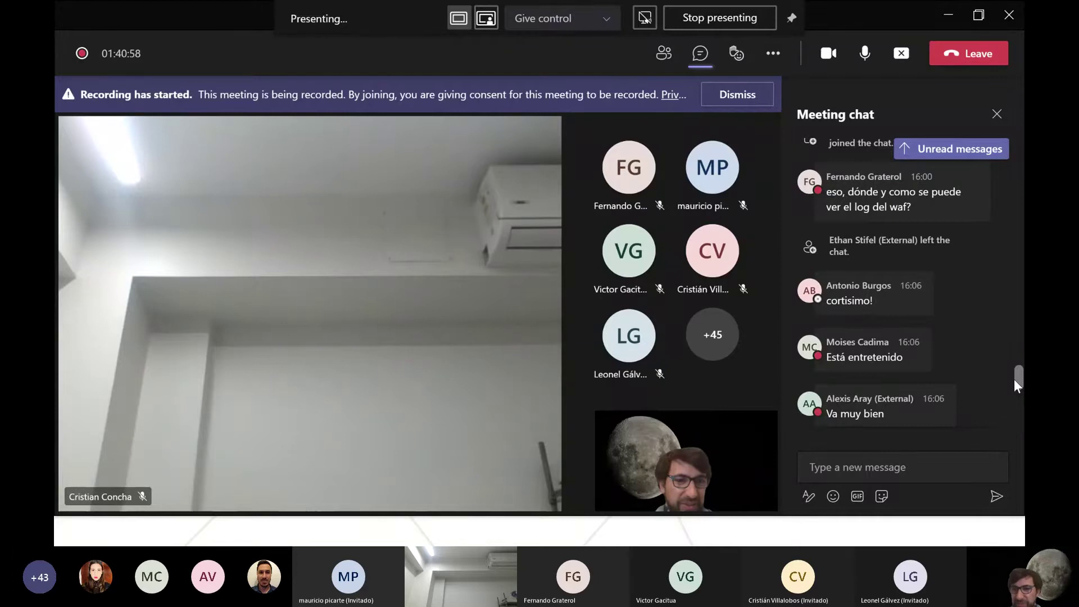
drag(1013, 378, 1013, 346)
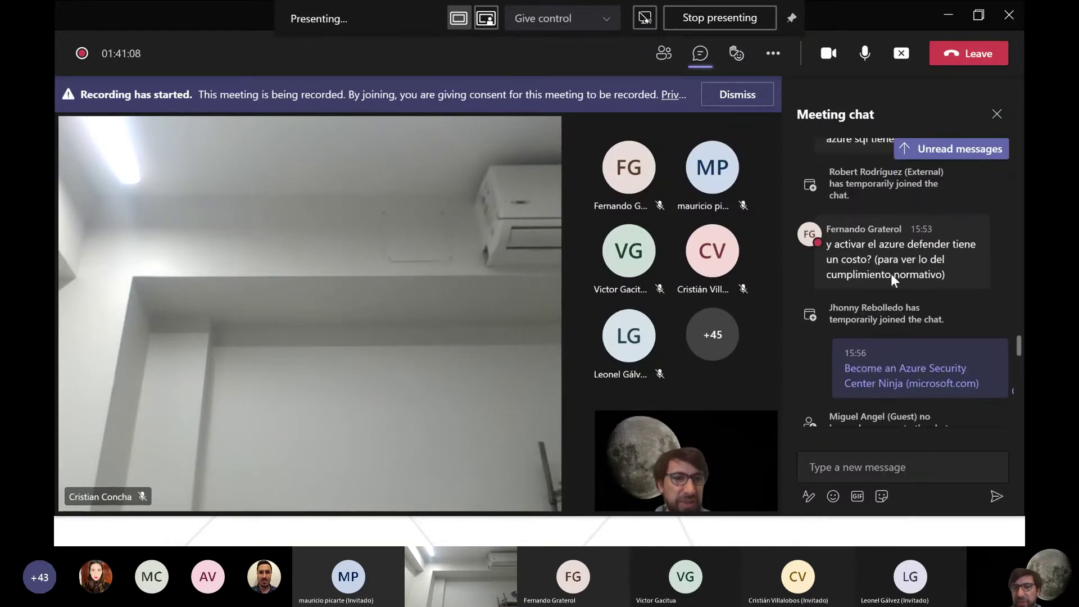
mouse_move(916, 274)
drag(948, 274, 874, 259)
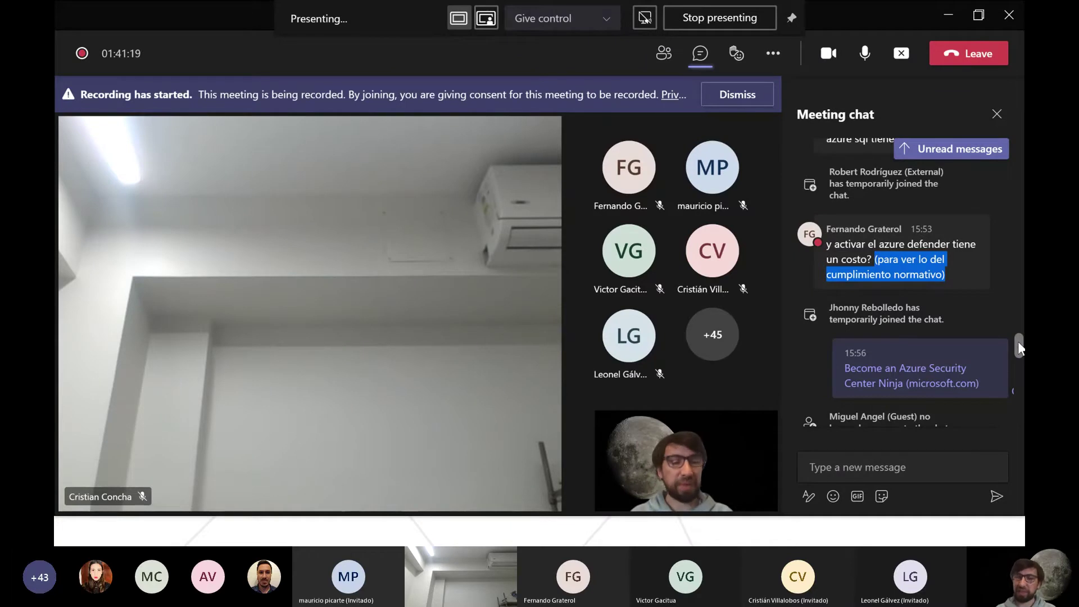
- Review the earlier chat questions on Azure SQL audit log cost, marketplace firewalls, Azure Bastion and appliance costs
drag(1017, 342, 1017, 329)
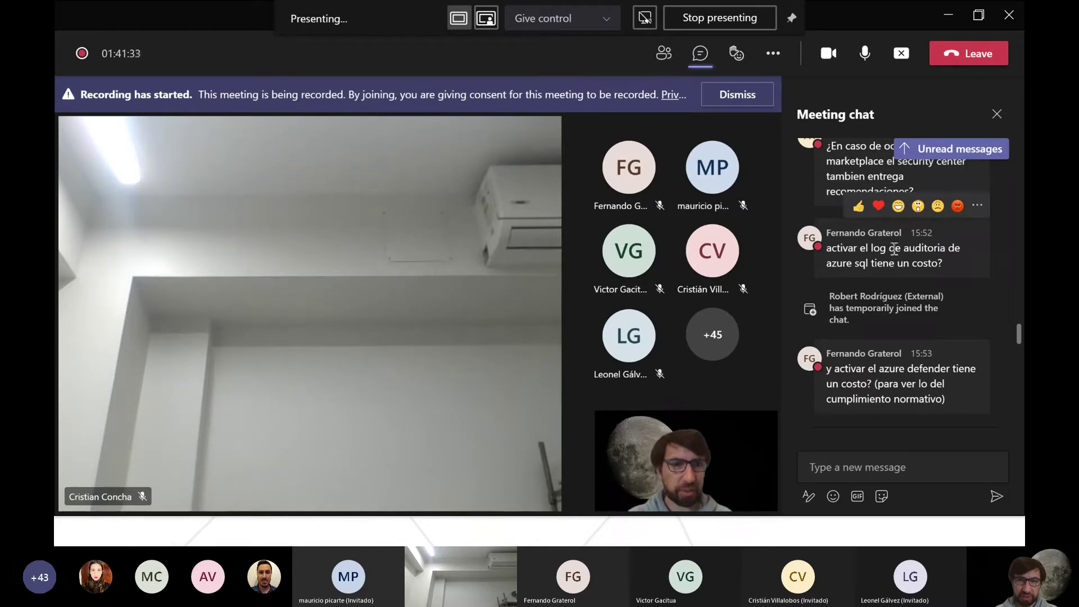
drag(1018, 335, 1019, 332)
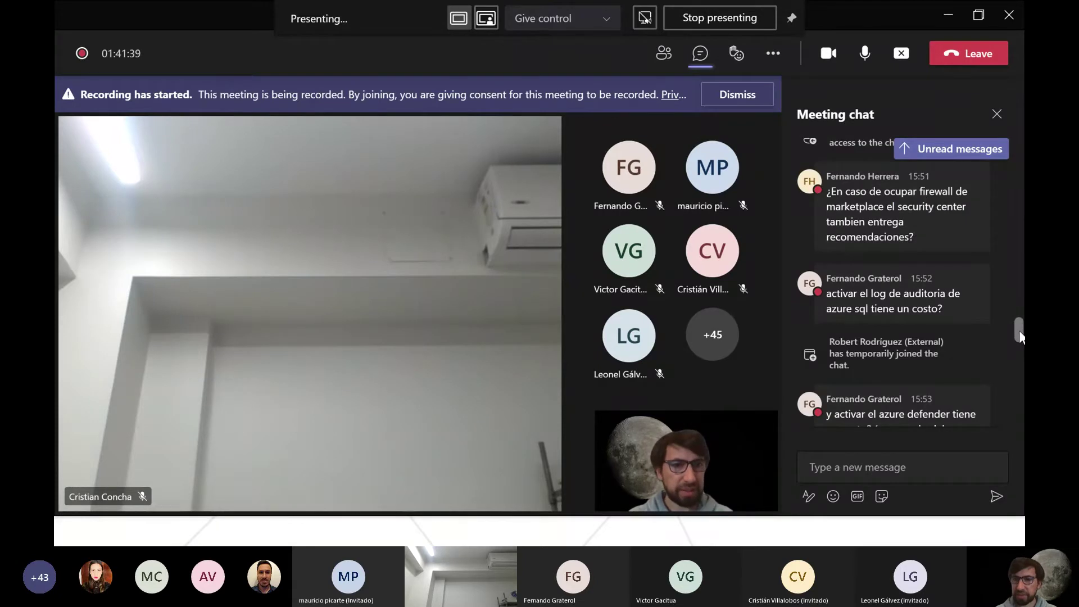
drag(1019, 336, 1020, 336)
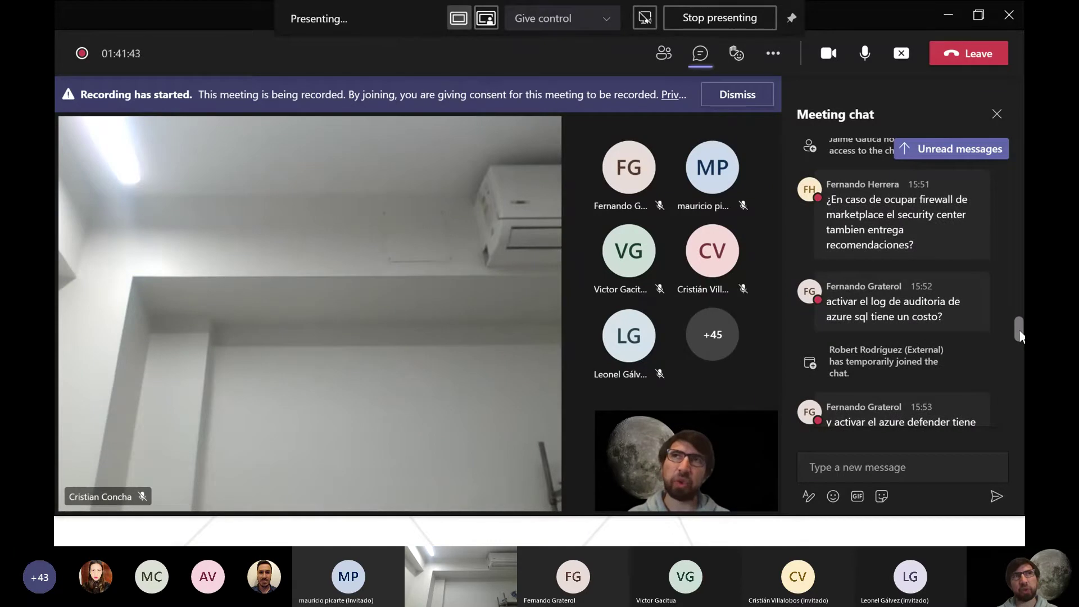
drag(1020, 336, 1020, 331)
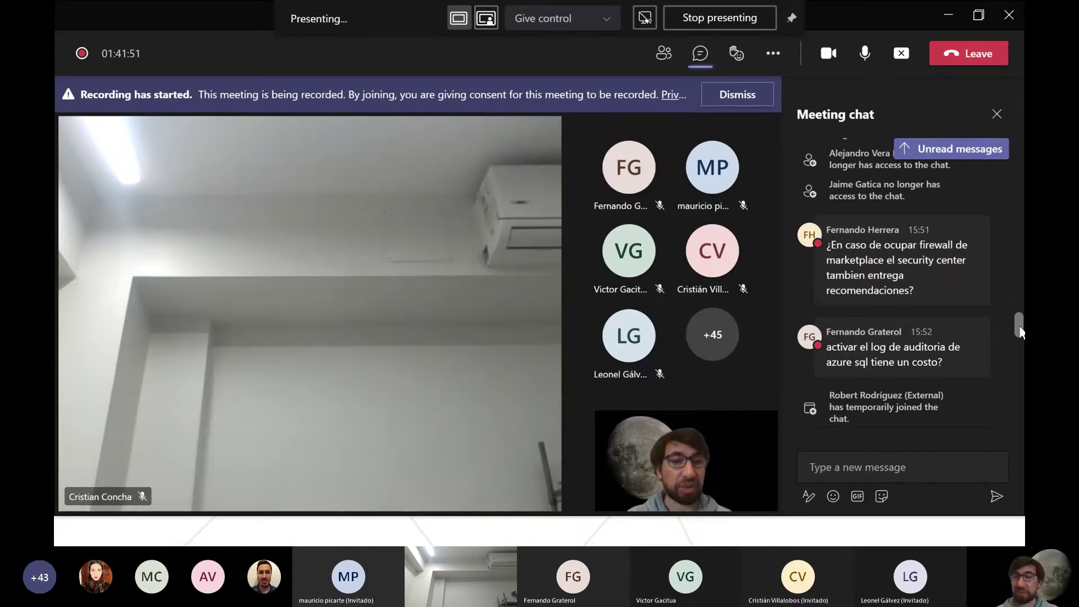
drag(1021, 332, 1020, 328)
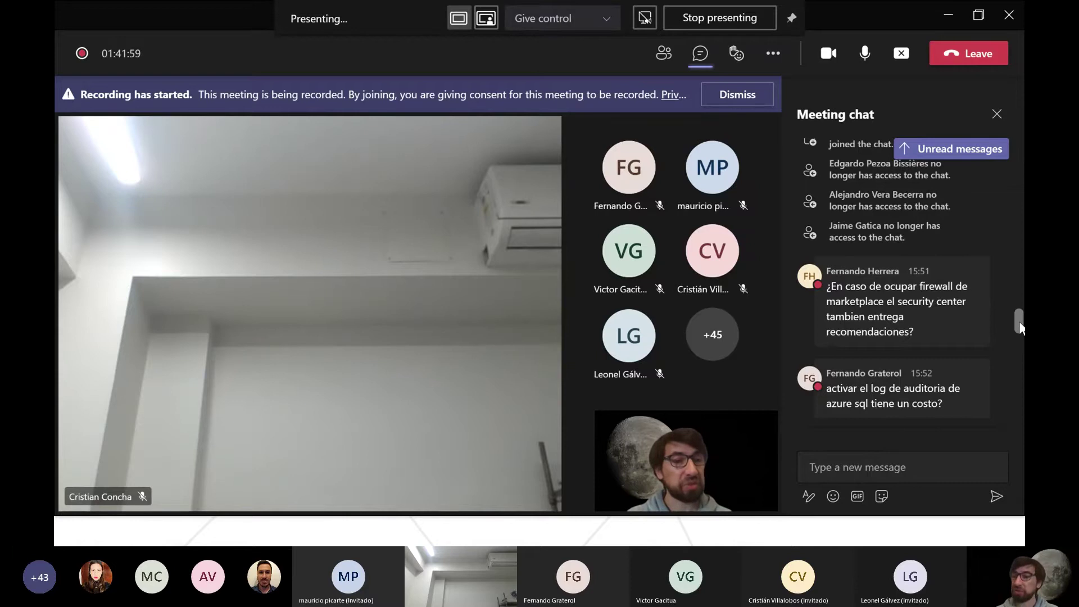
scroll(1019, 326, up, 1)
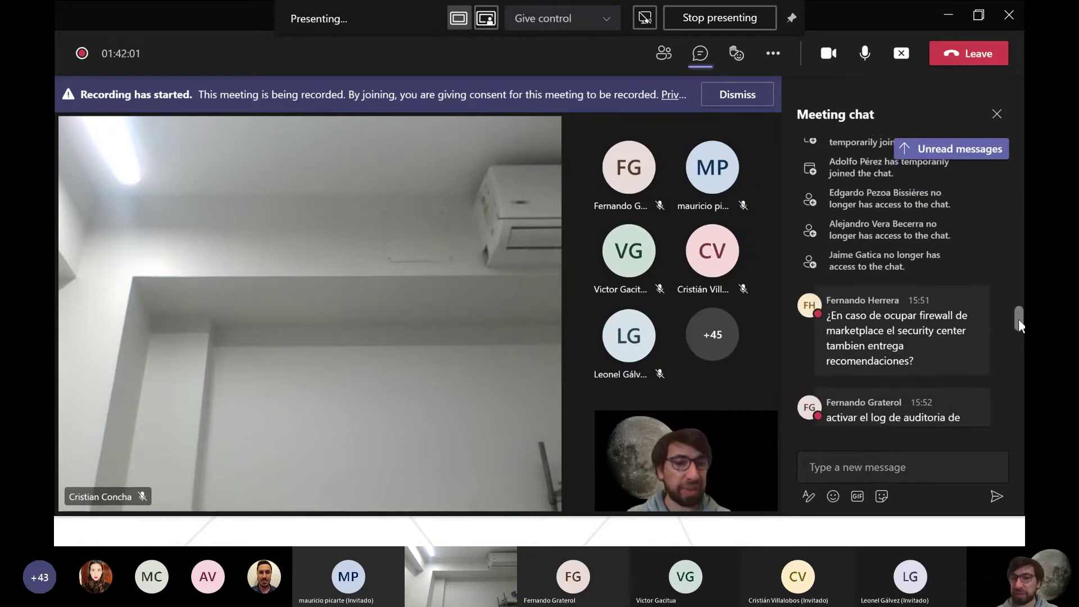
scroll(1018, 315, up, 4)
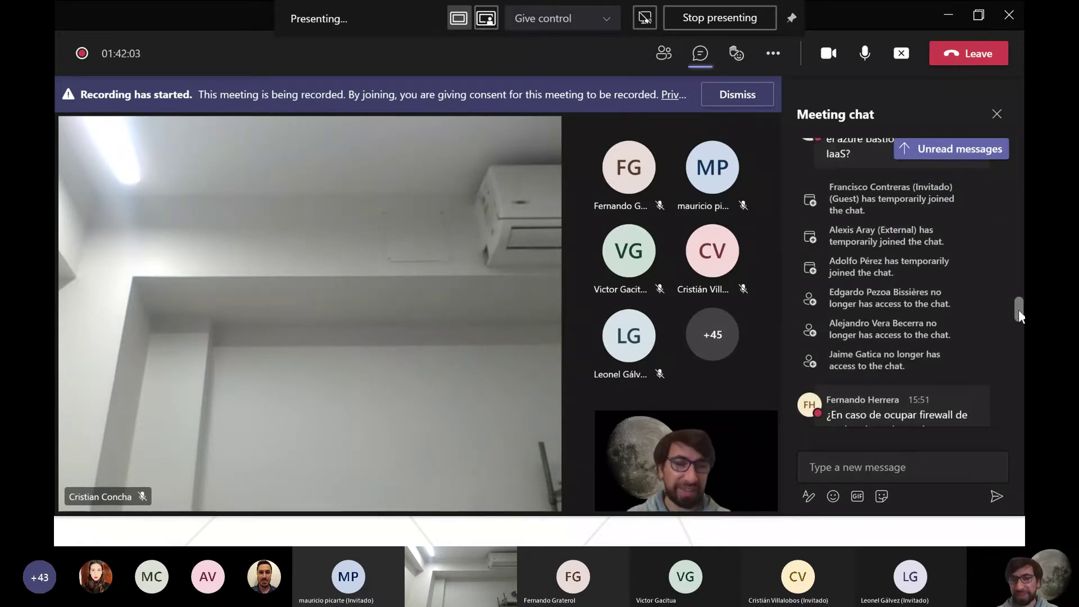
drag(1018, 309, 1017, 286)
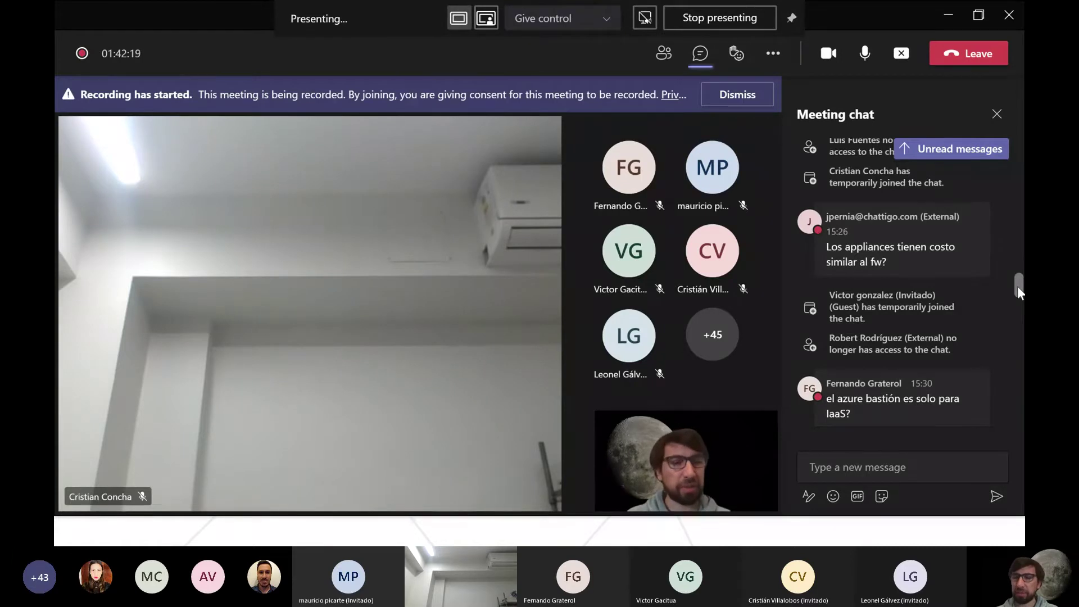
scroll(1018, 287, up, 2)
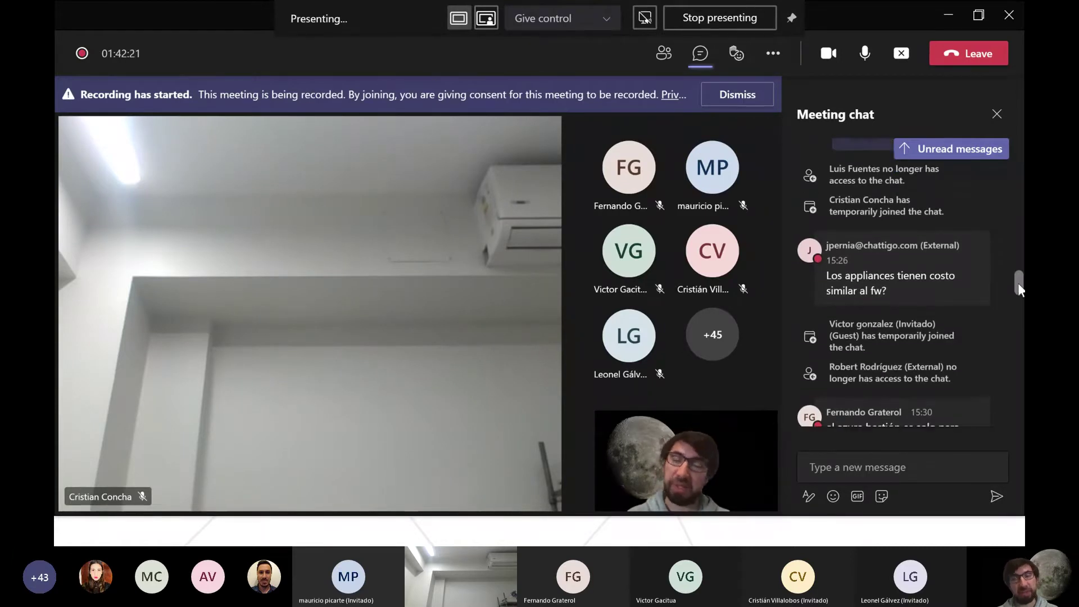
- Return to the newest chat messages, close the meeting chat and minimize the meeting window to show the slide show
drag(1018, 282, 1014, 355)
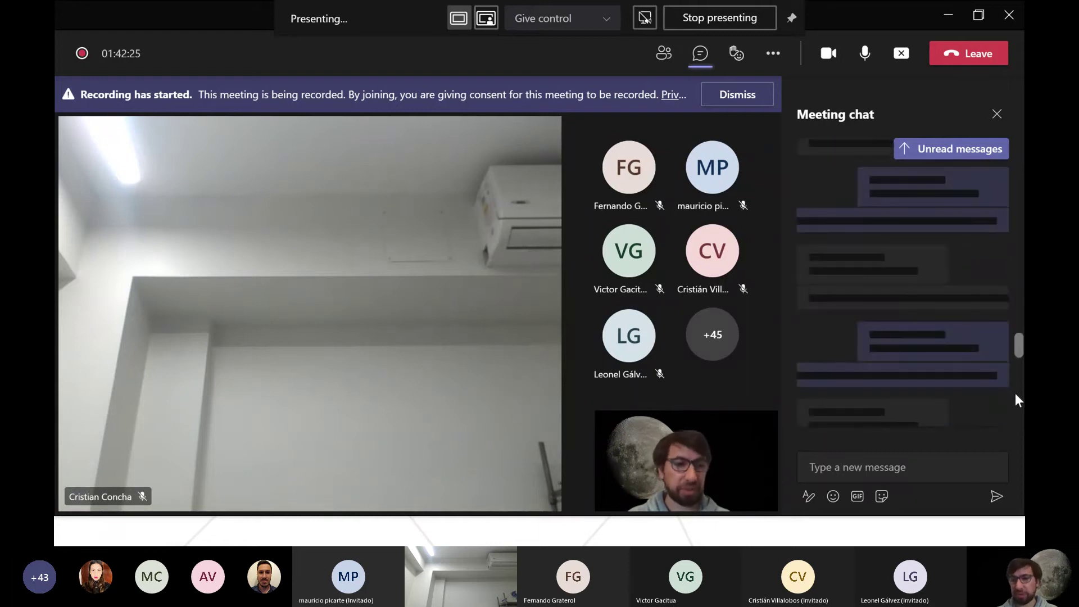
drag(1016, 395, 1013, 445)
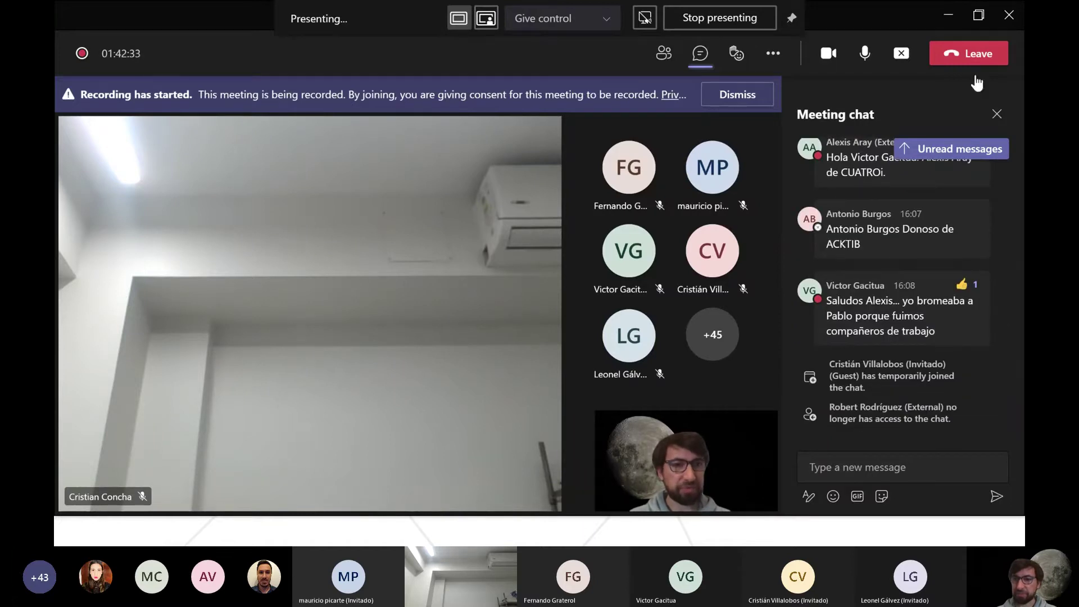
click(997, 115)
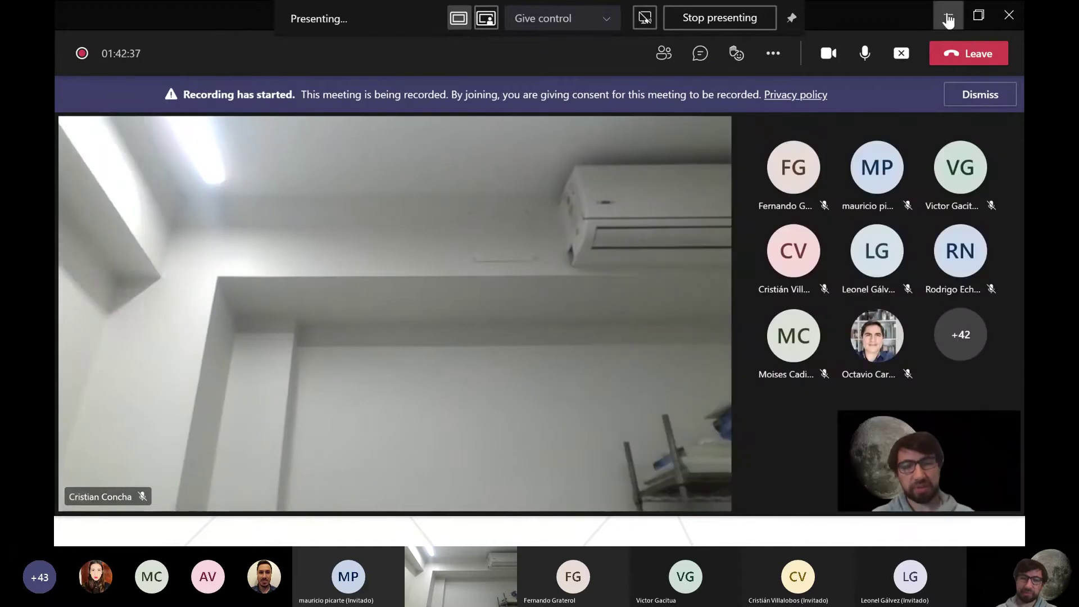
click(948, 15)
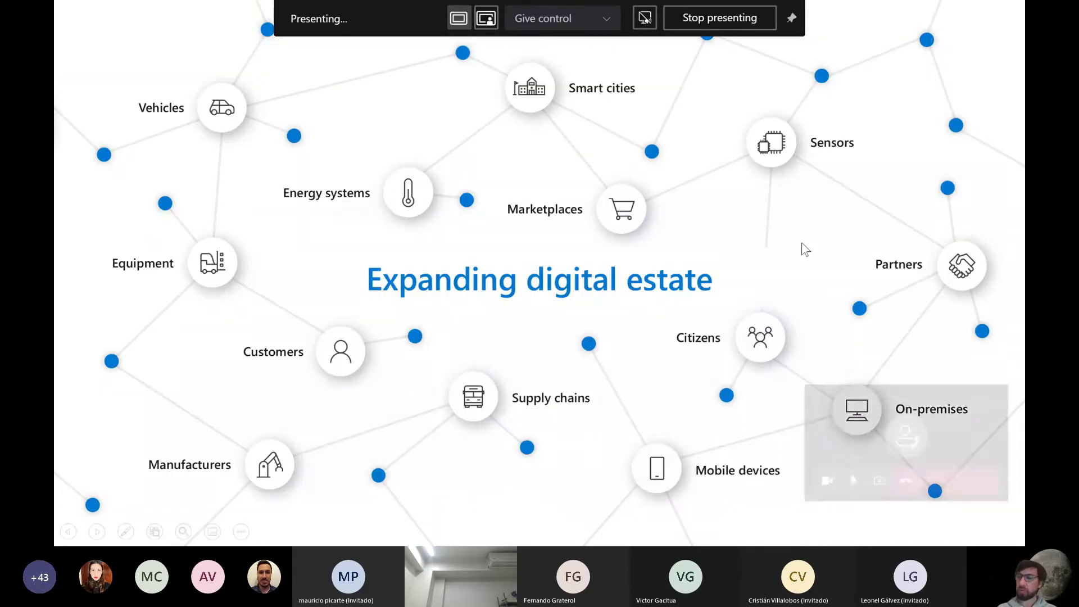